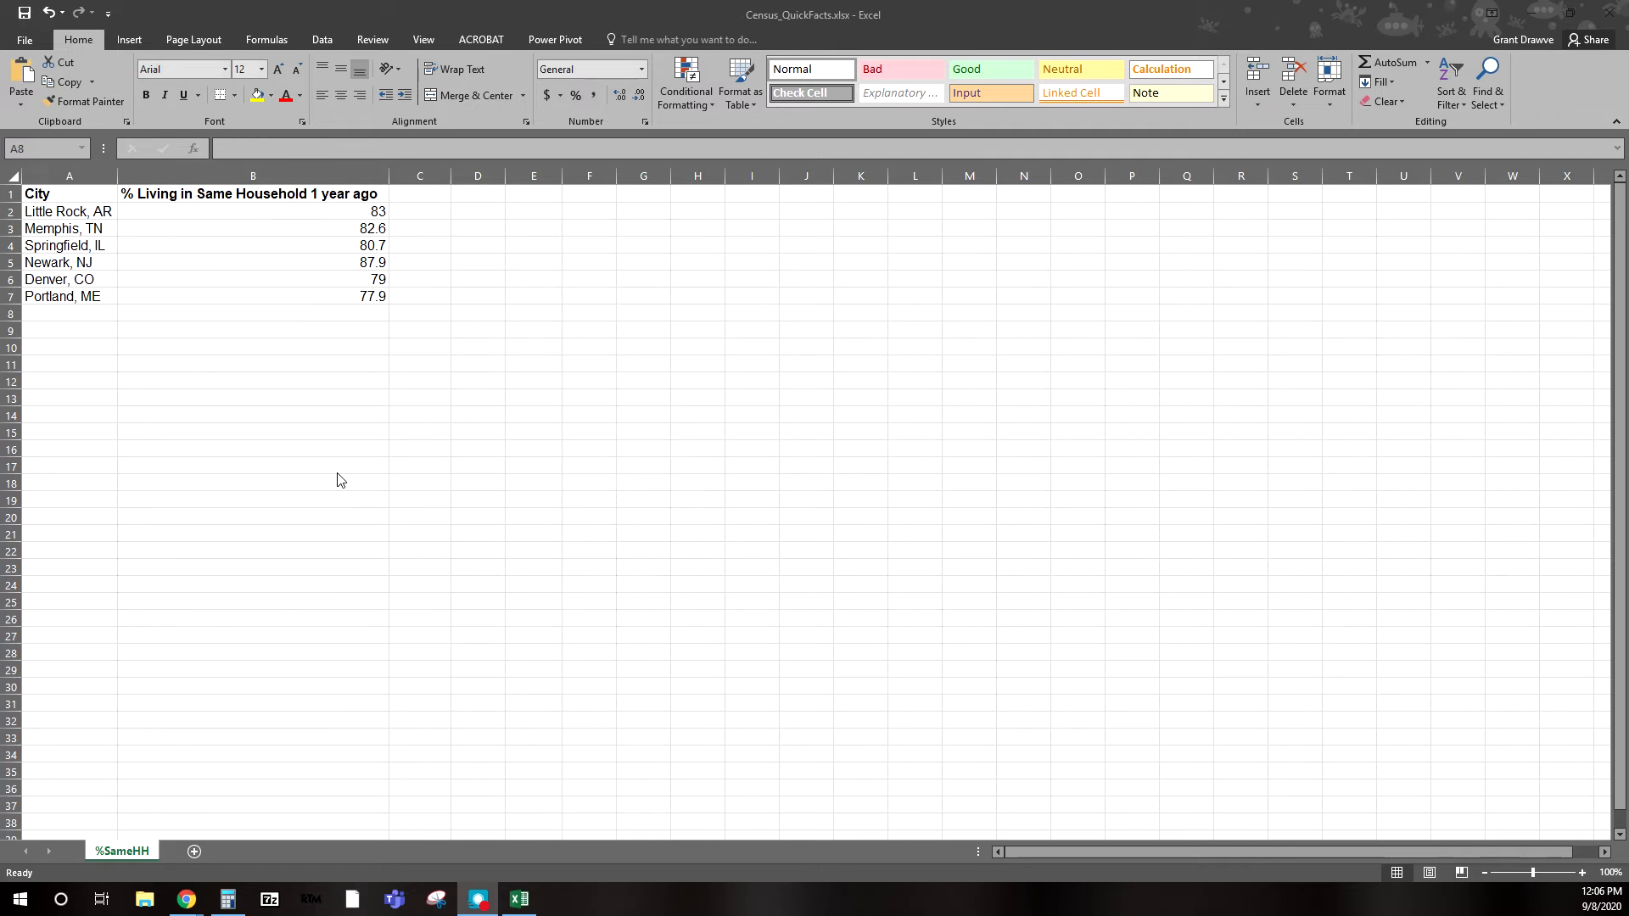
Switch to the Census QuickFacts page in Chrome, examine Little Rock's percentage living in same house 1 year ago, and return to the workbook.
mouse_move(186, 899)
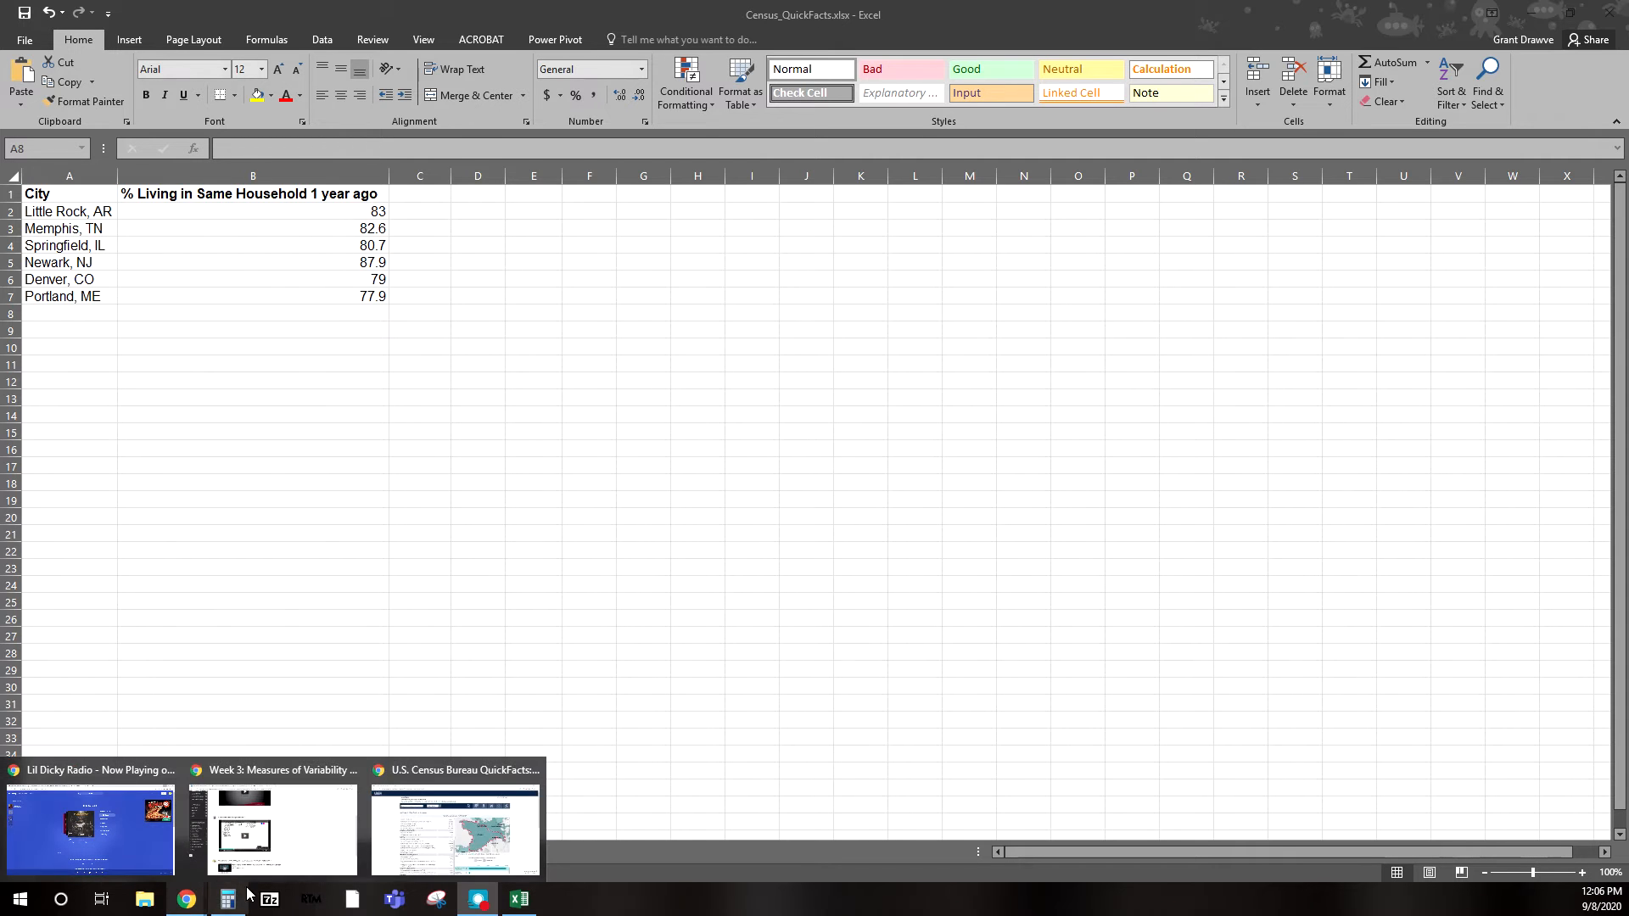
left_click(446, 819)
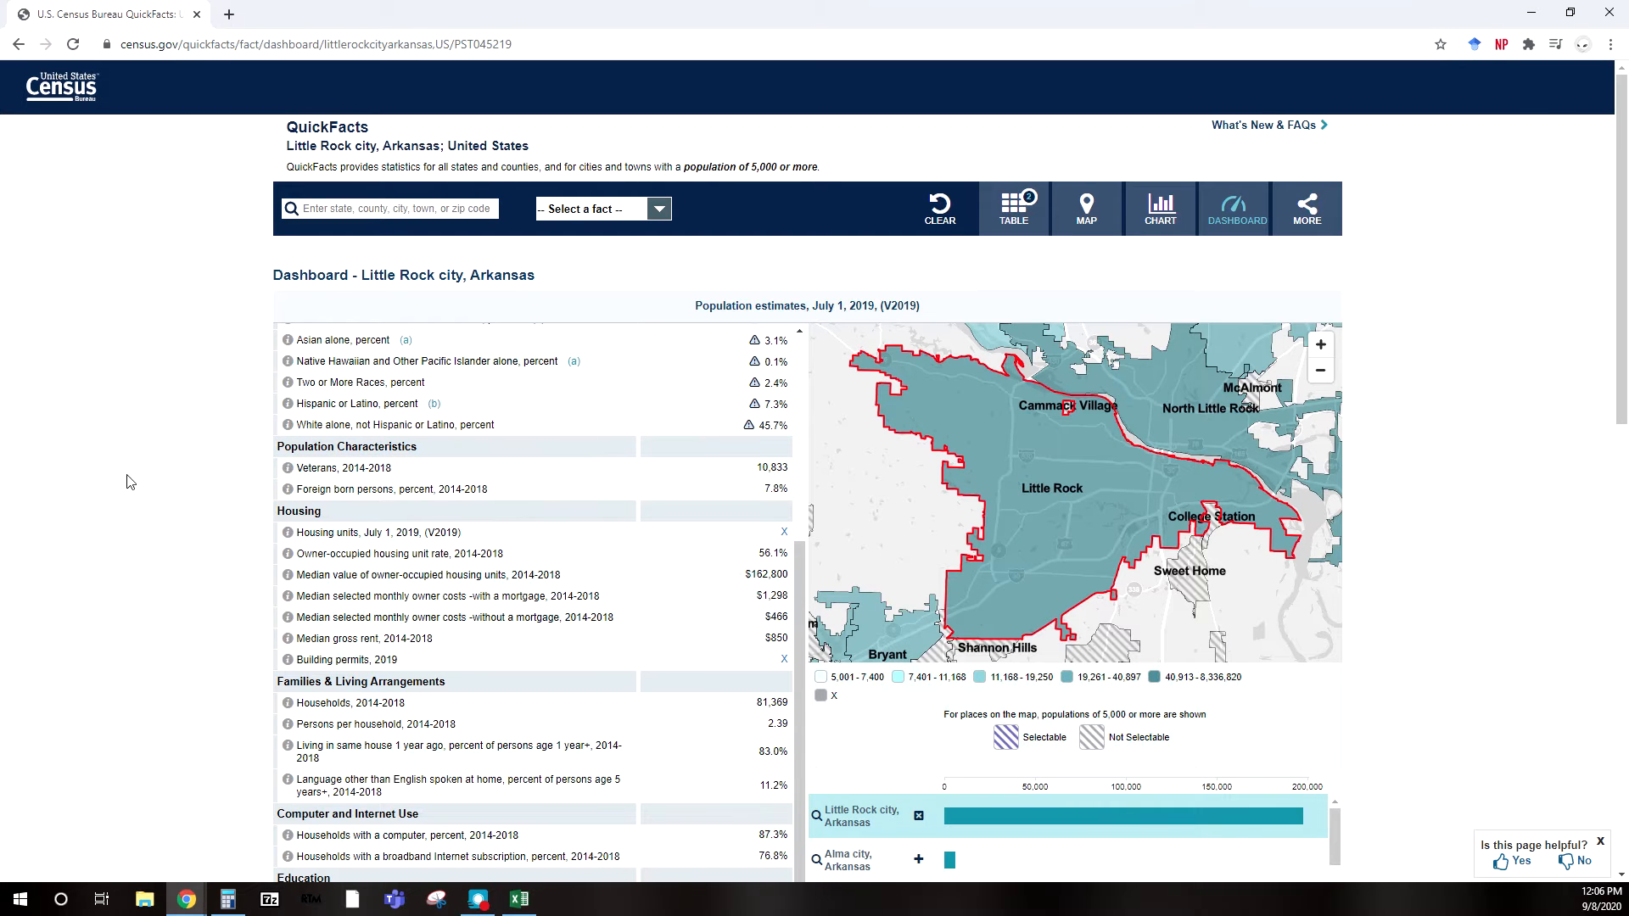
scroll(125, 649, "down", 1)
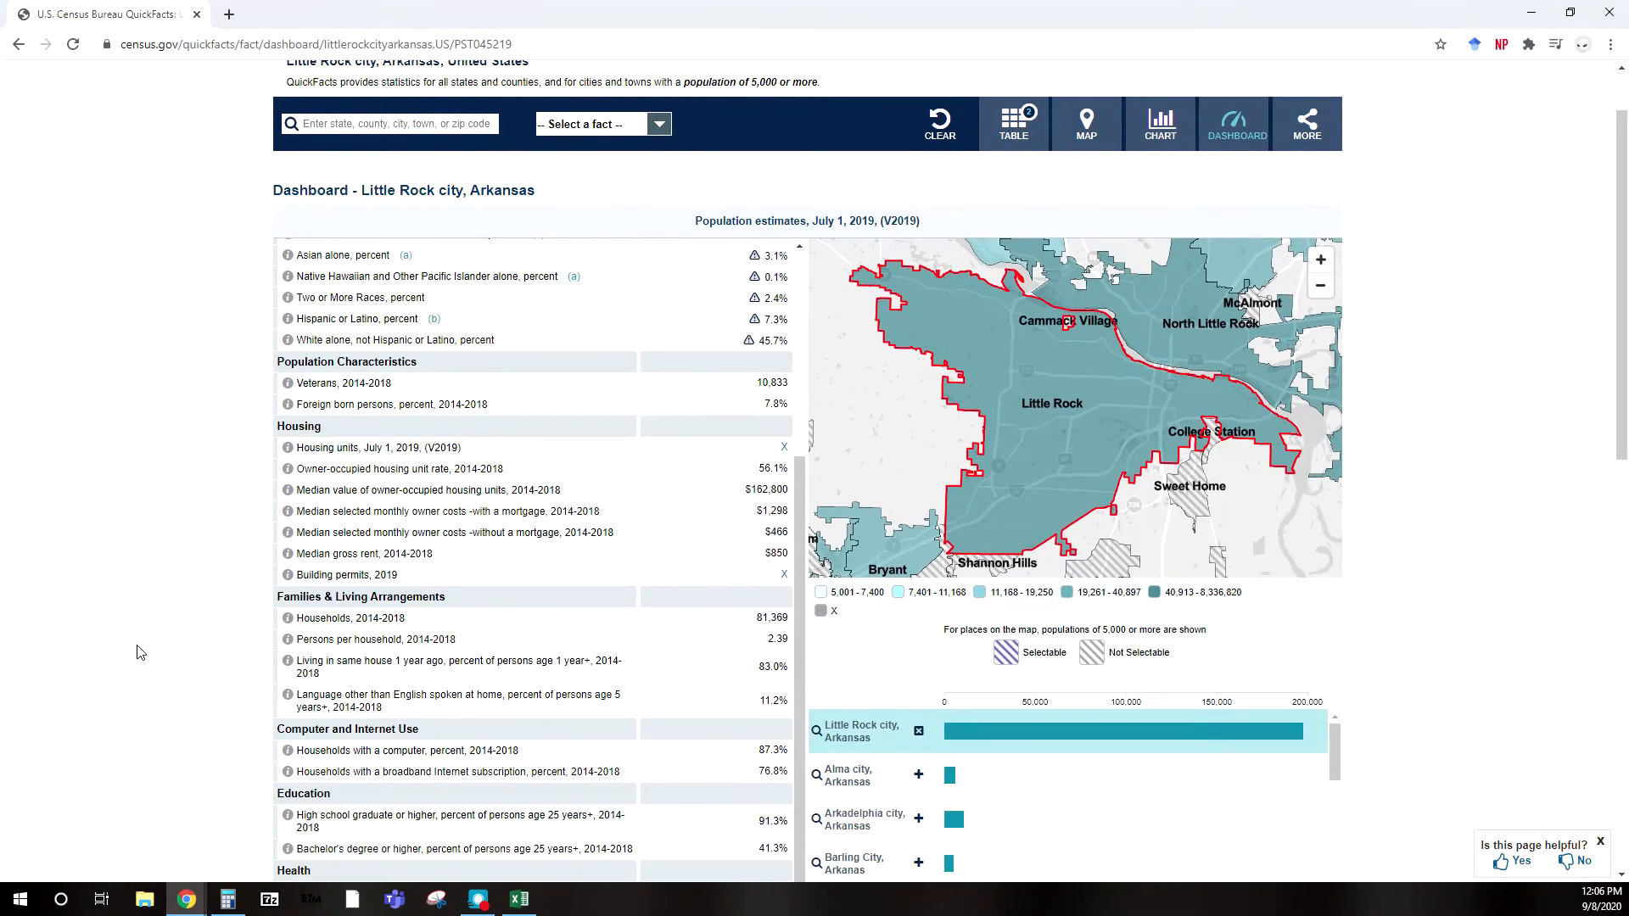
scroll(189, 690, "down", 2)
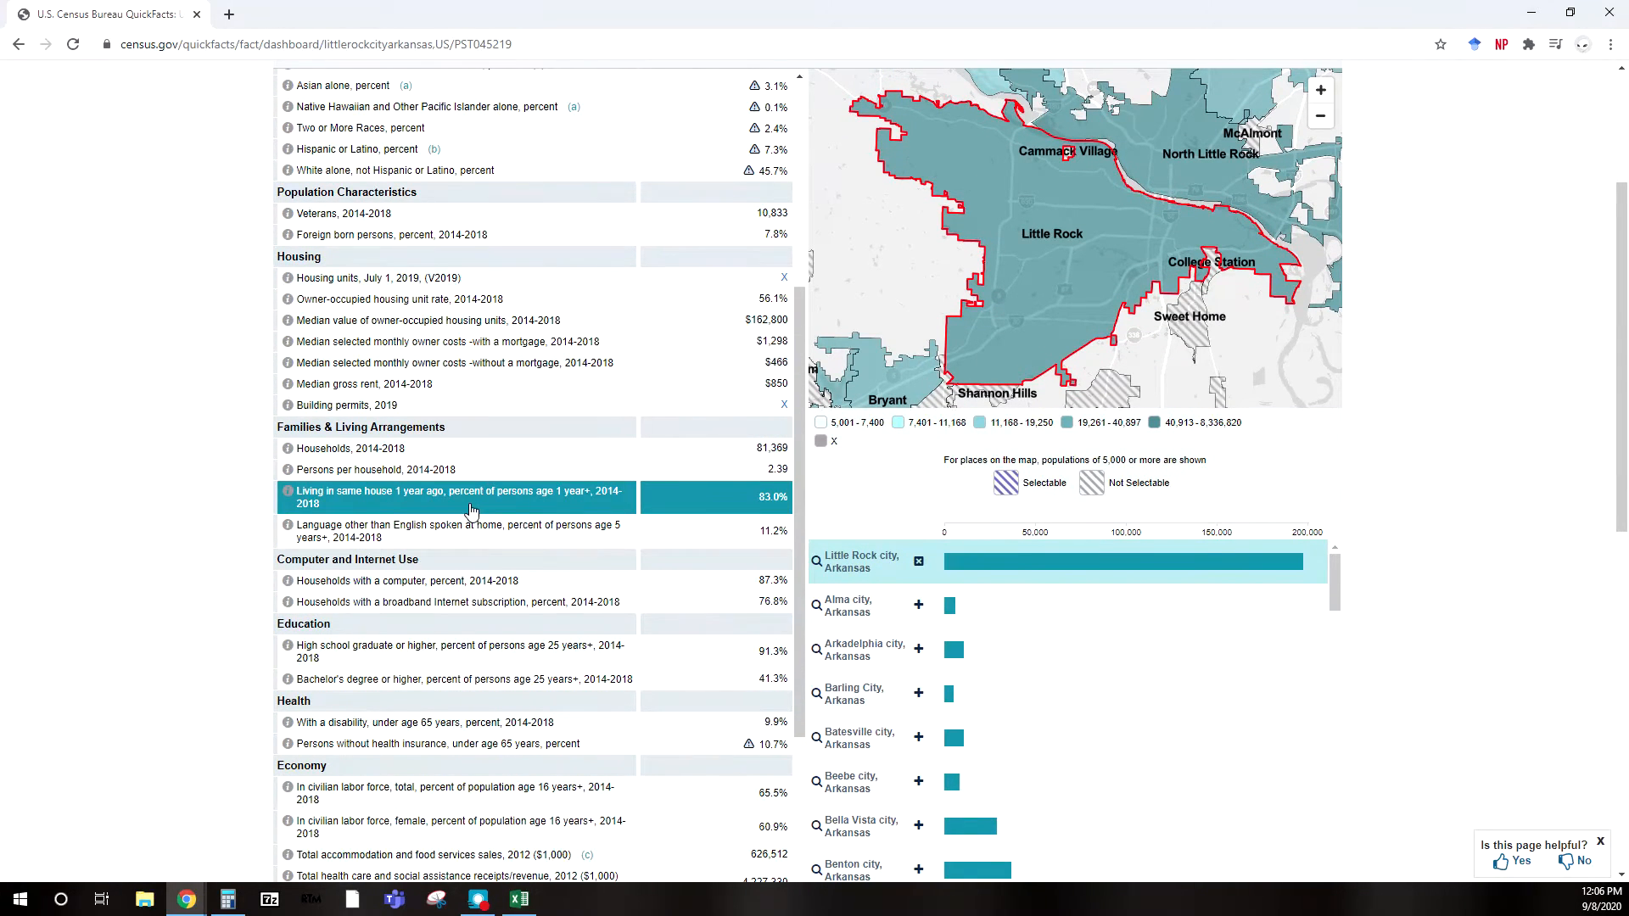
scroll(471, 509, "up", 2)
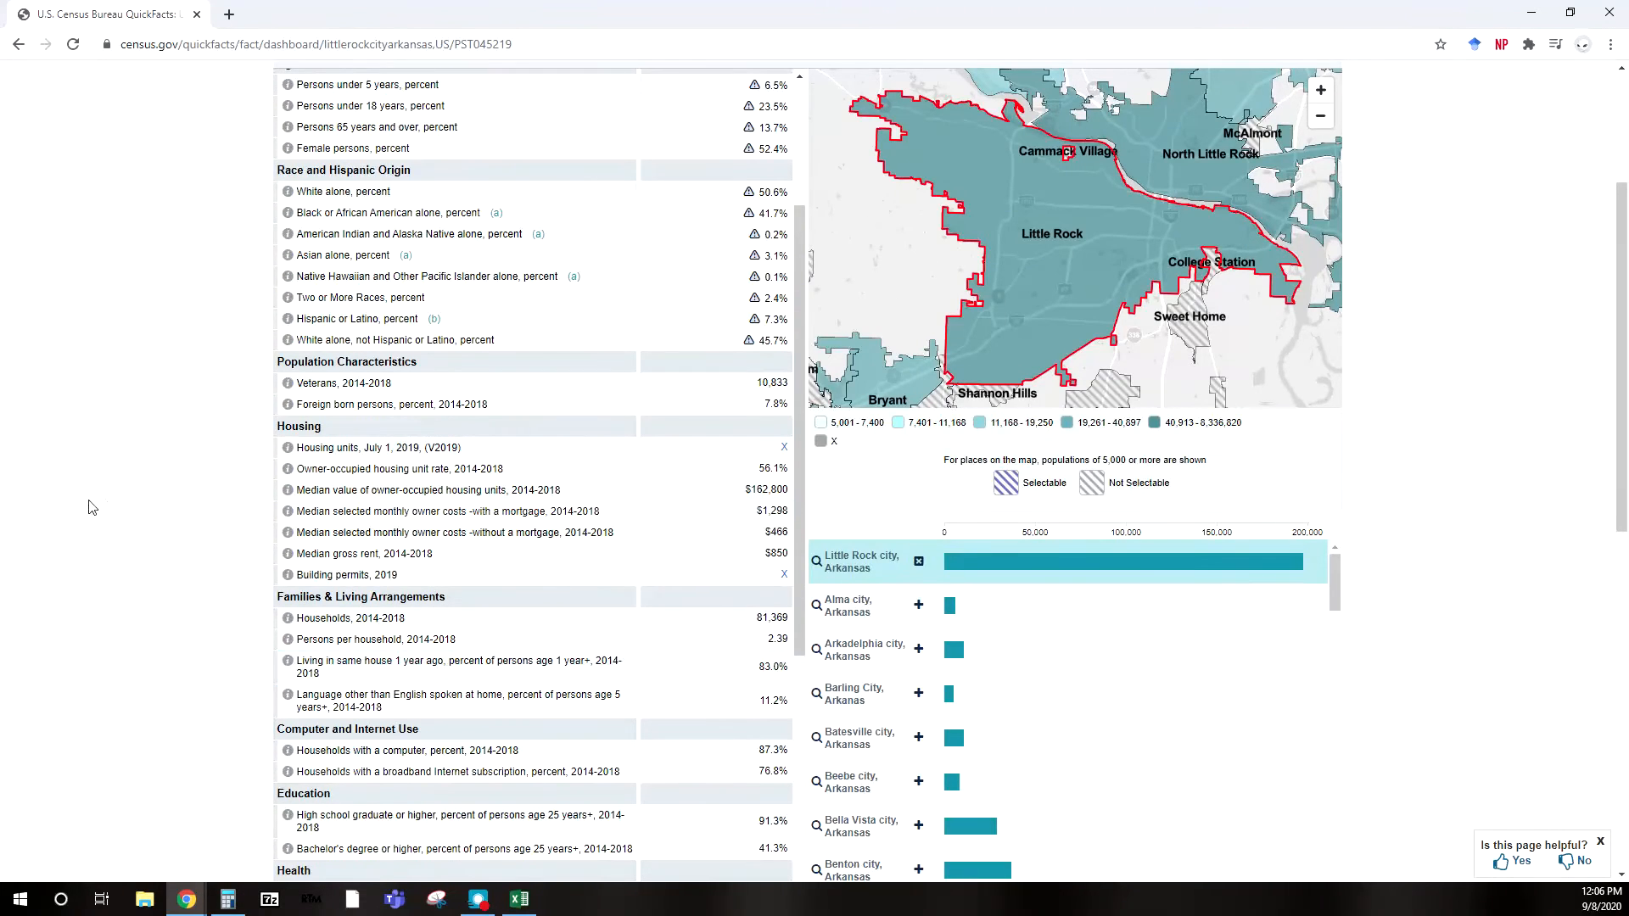
scroll(94, 509, "up", 3)
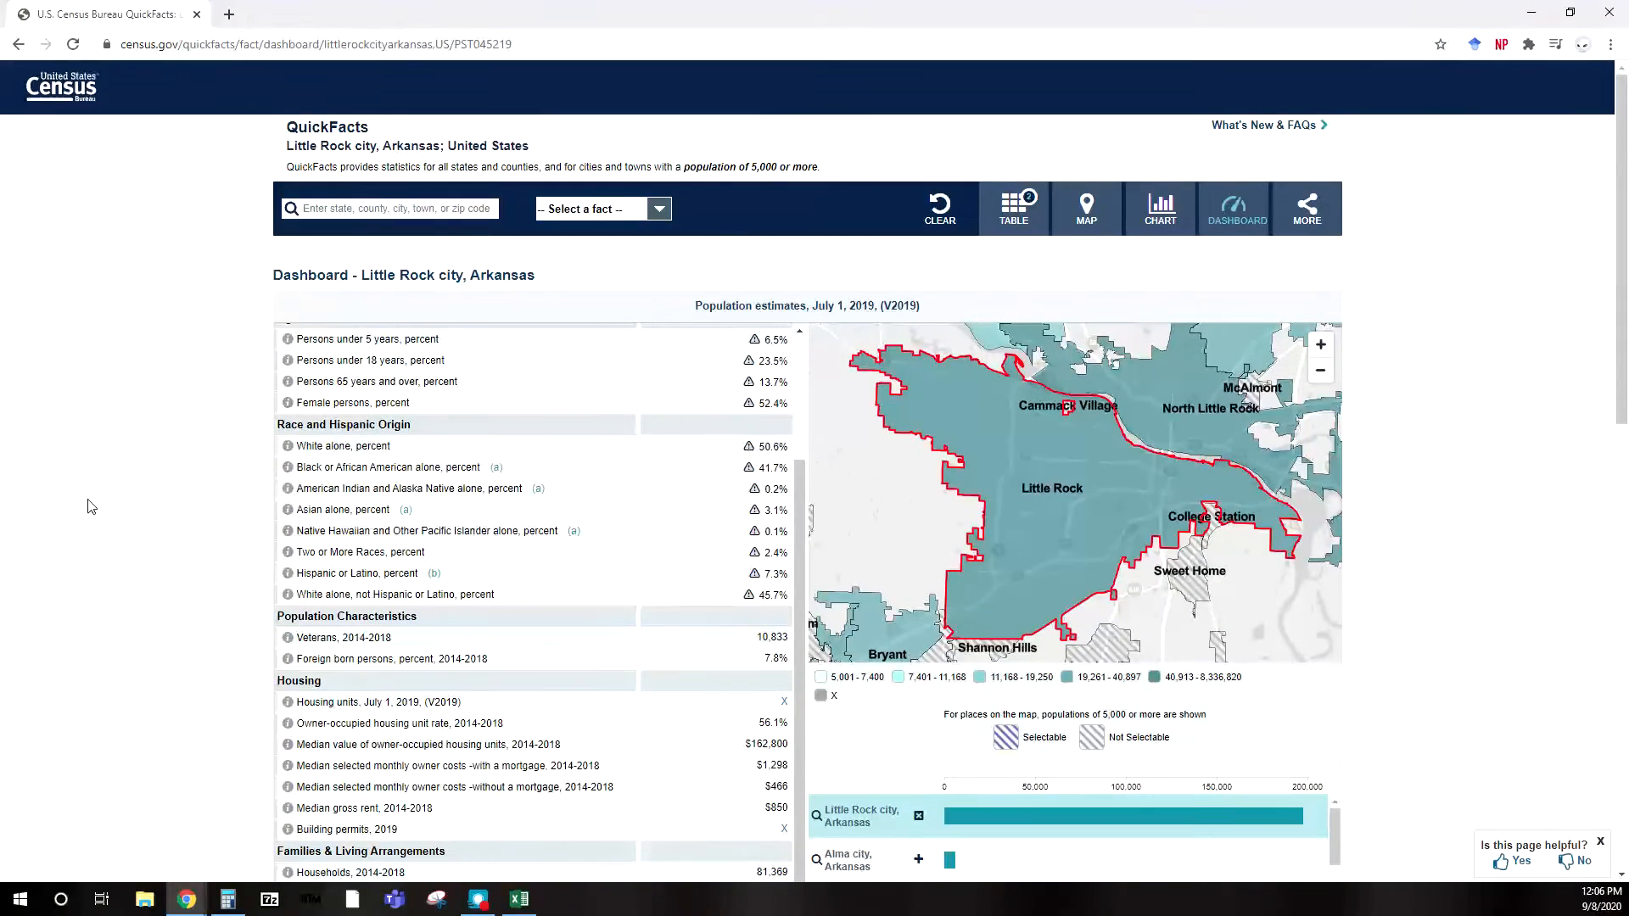
left_click(1522, 12)
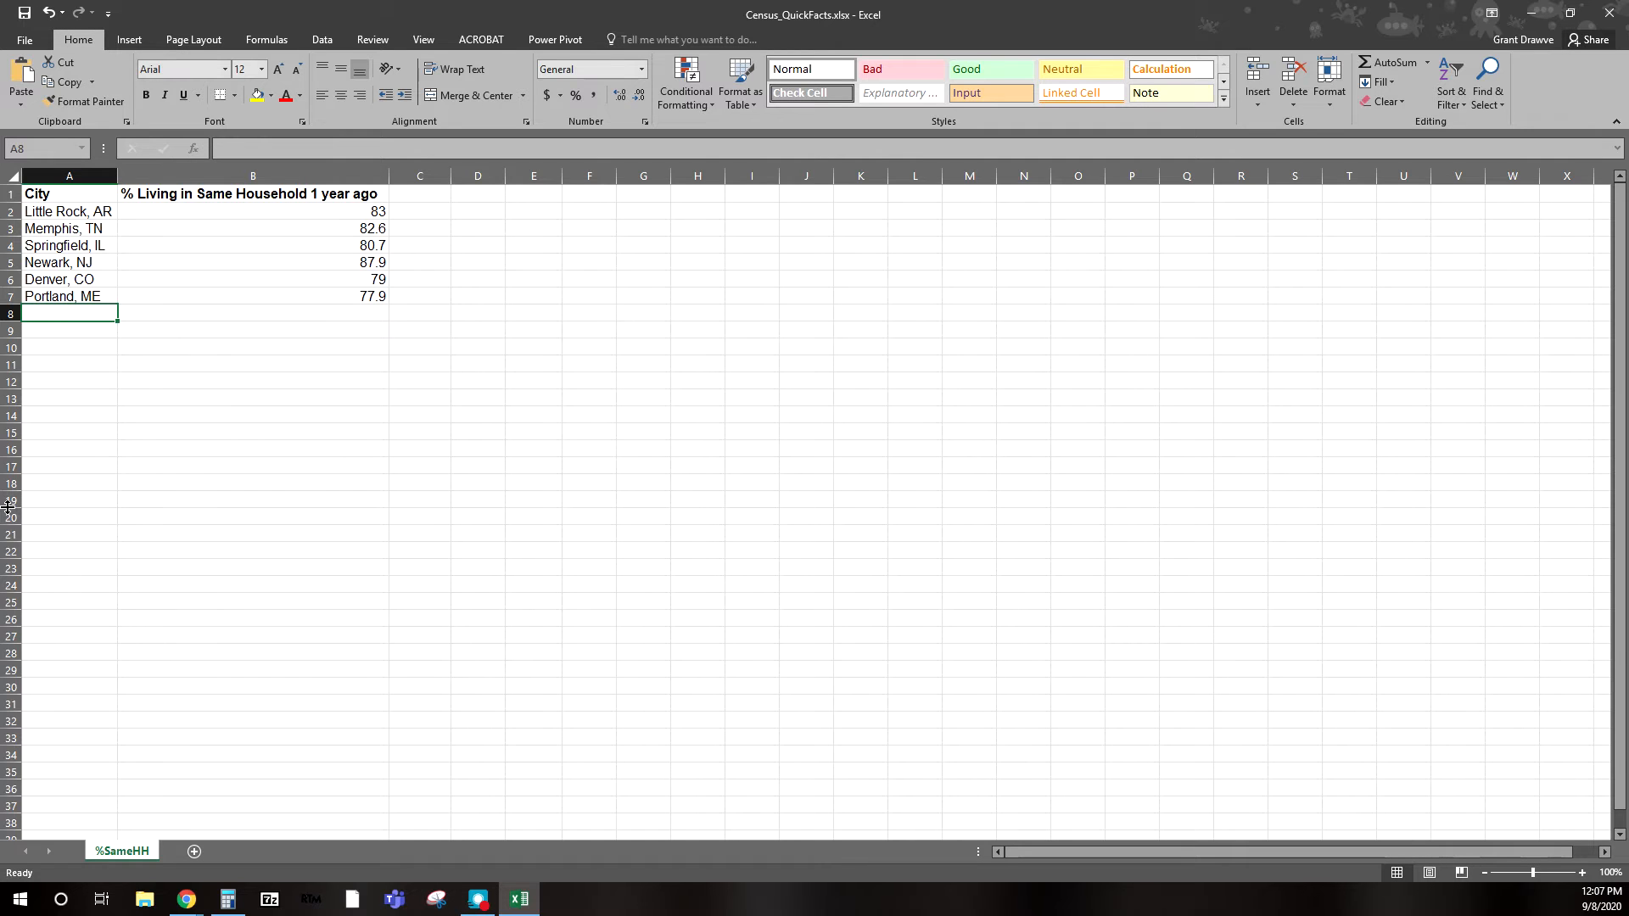
key("alt+p")
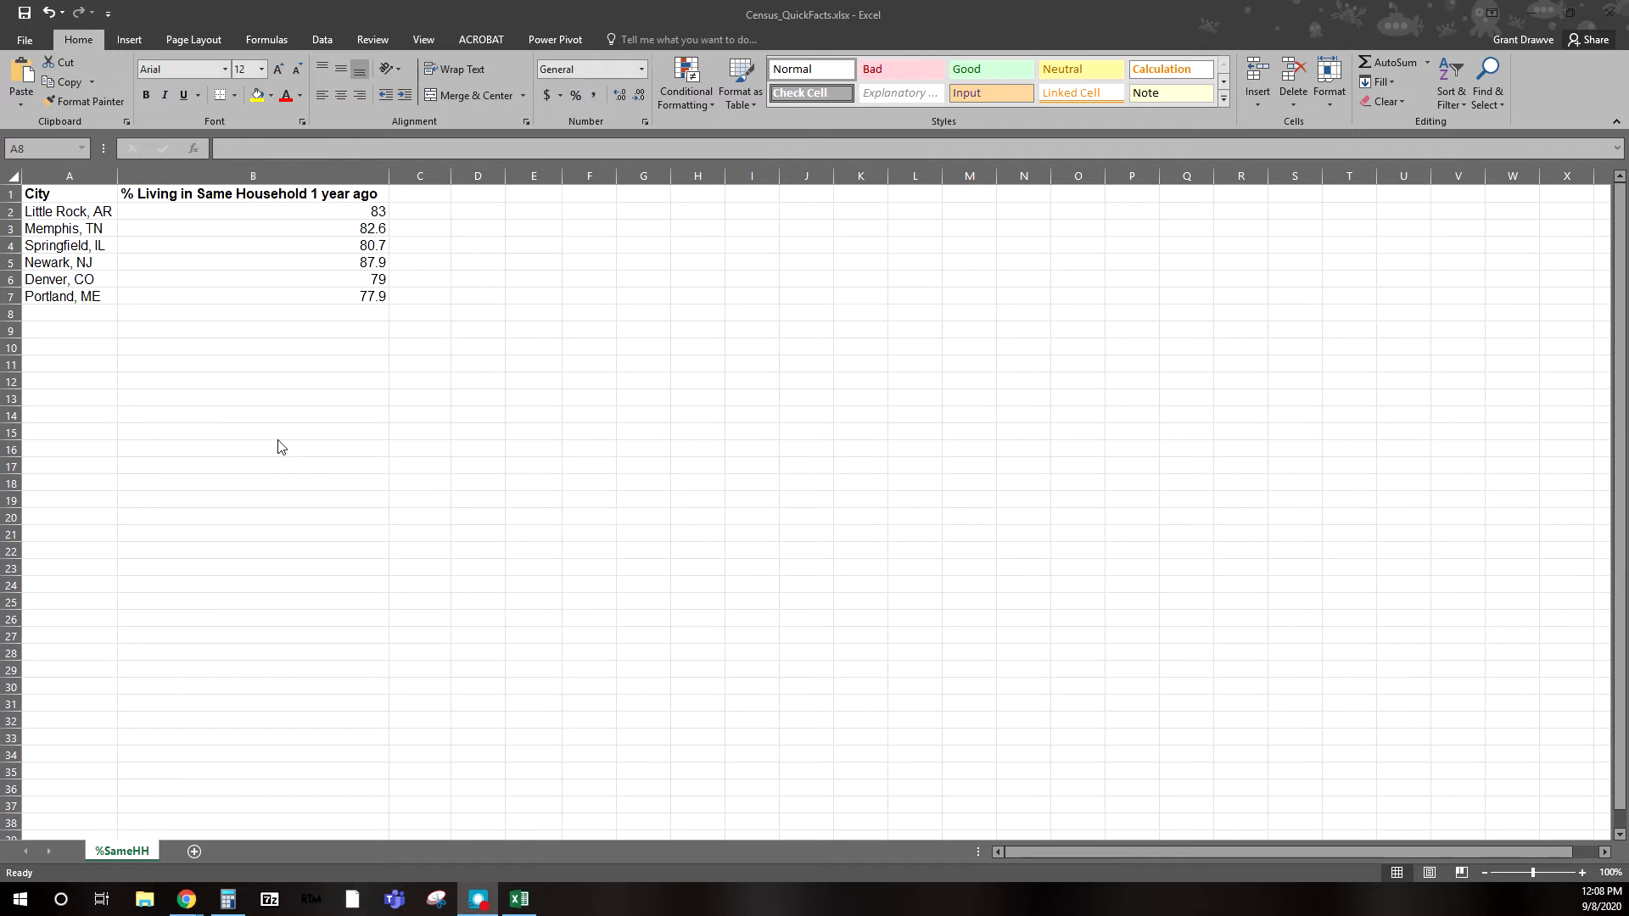
Enter the labels Mean in cell B9 and Median in cell B10 below the city data.
left_click(259, 328)
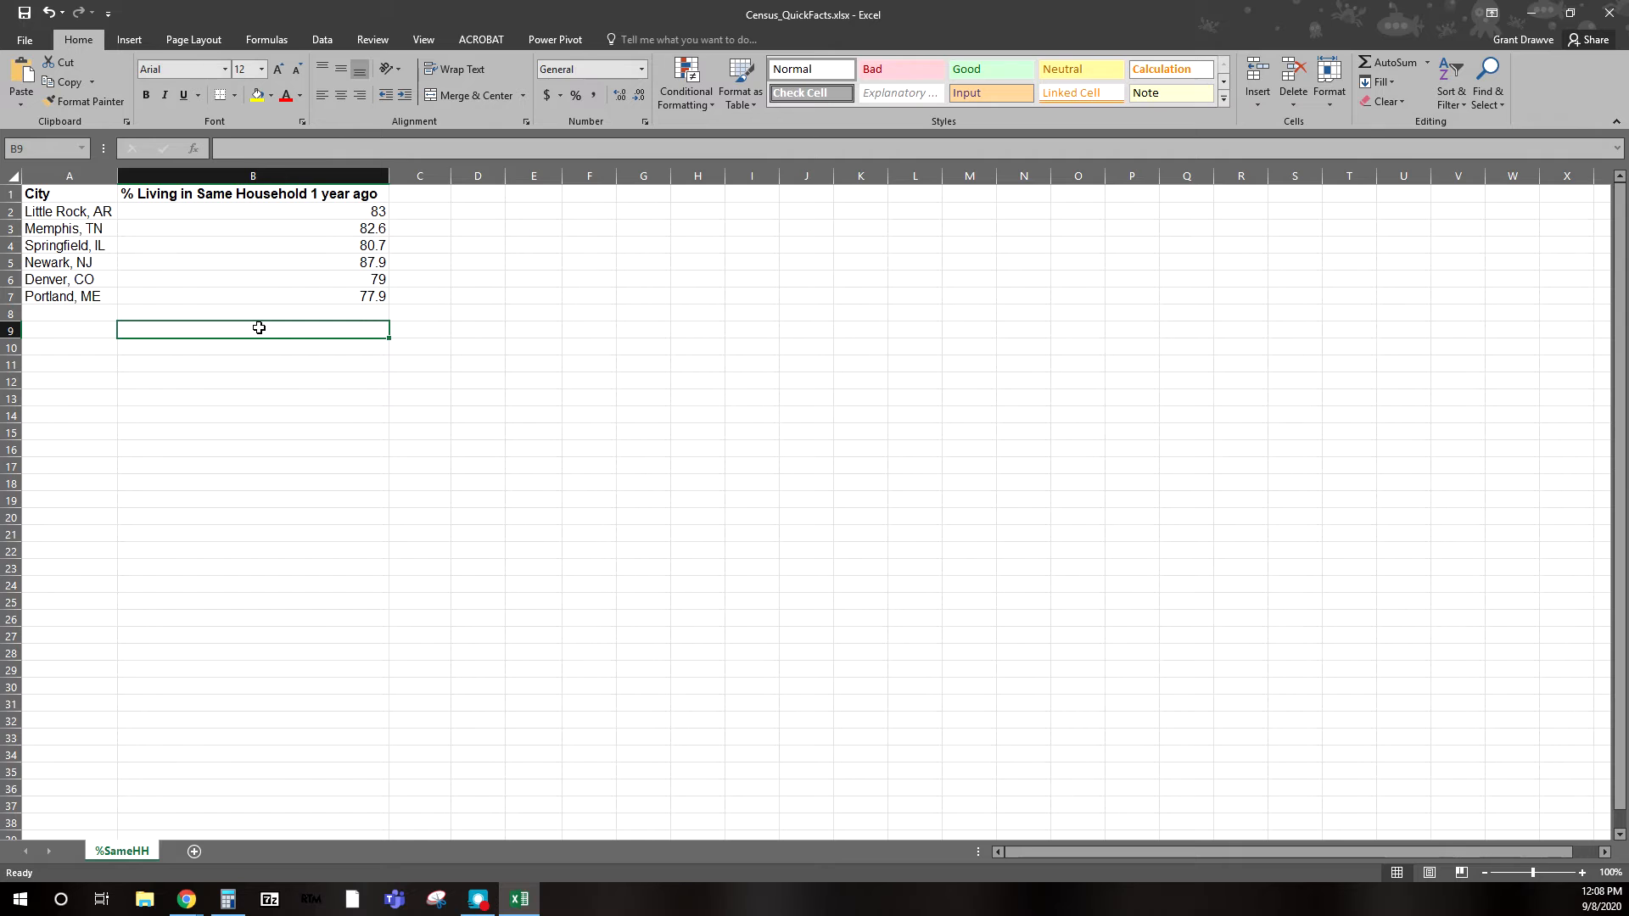
type("Mean")
key("Return")
type("Median")
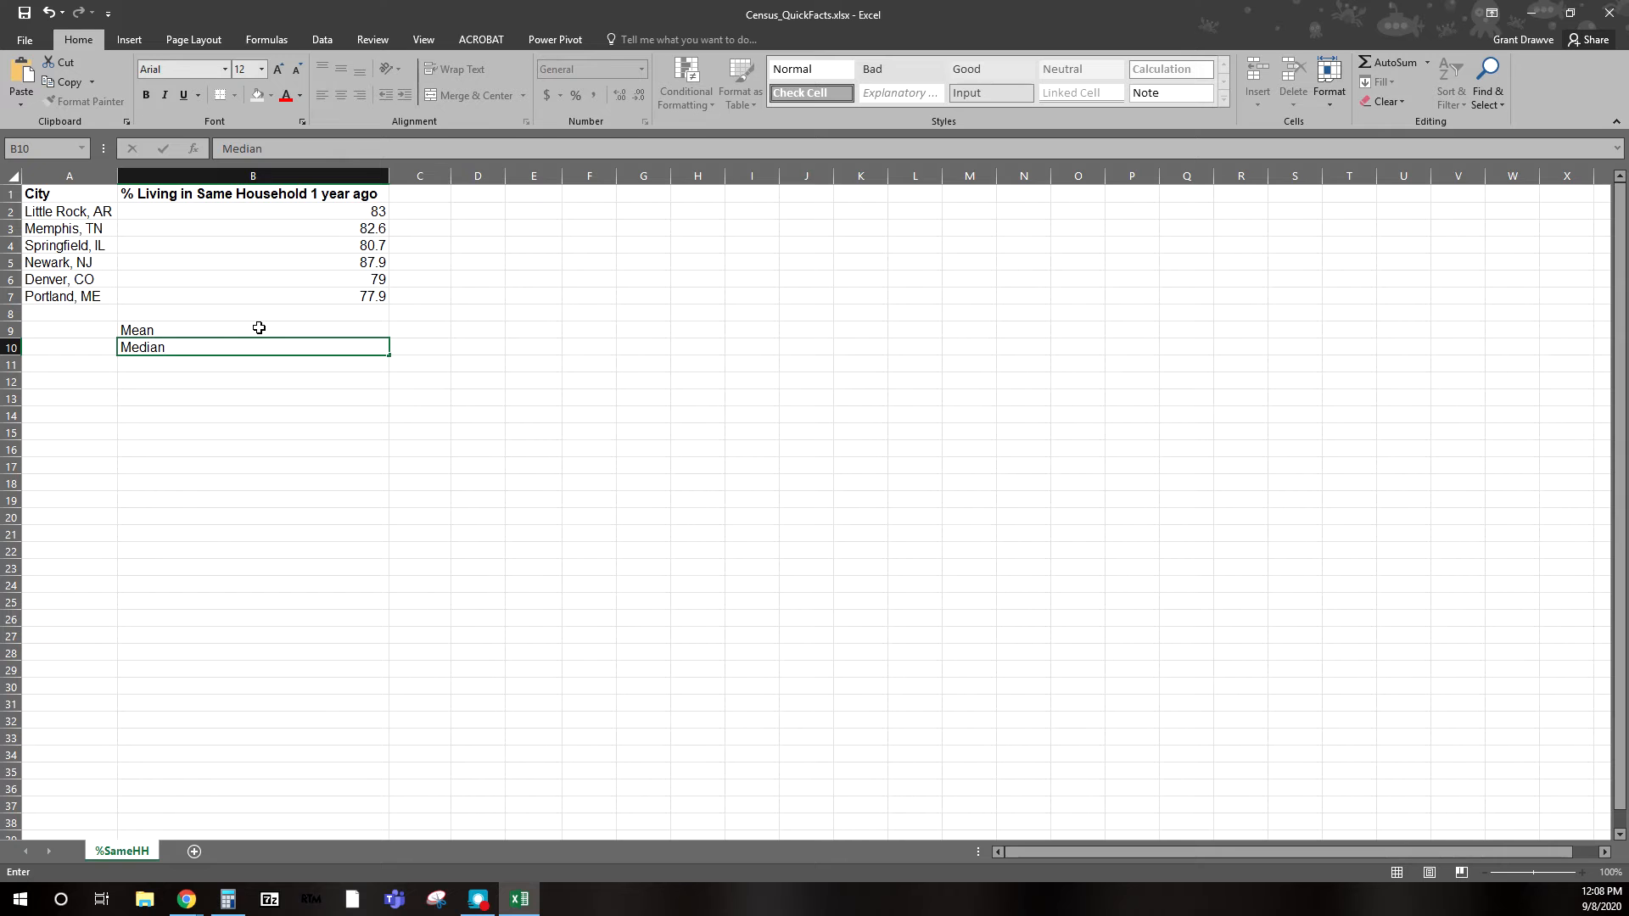
Calculate the mean of the percentages in cell C9 with the AVERAGE function over B2:B7.
left_click(397, 326)
type("=")
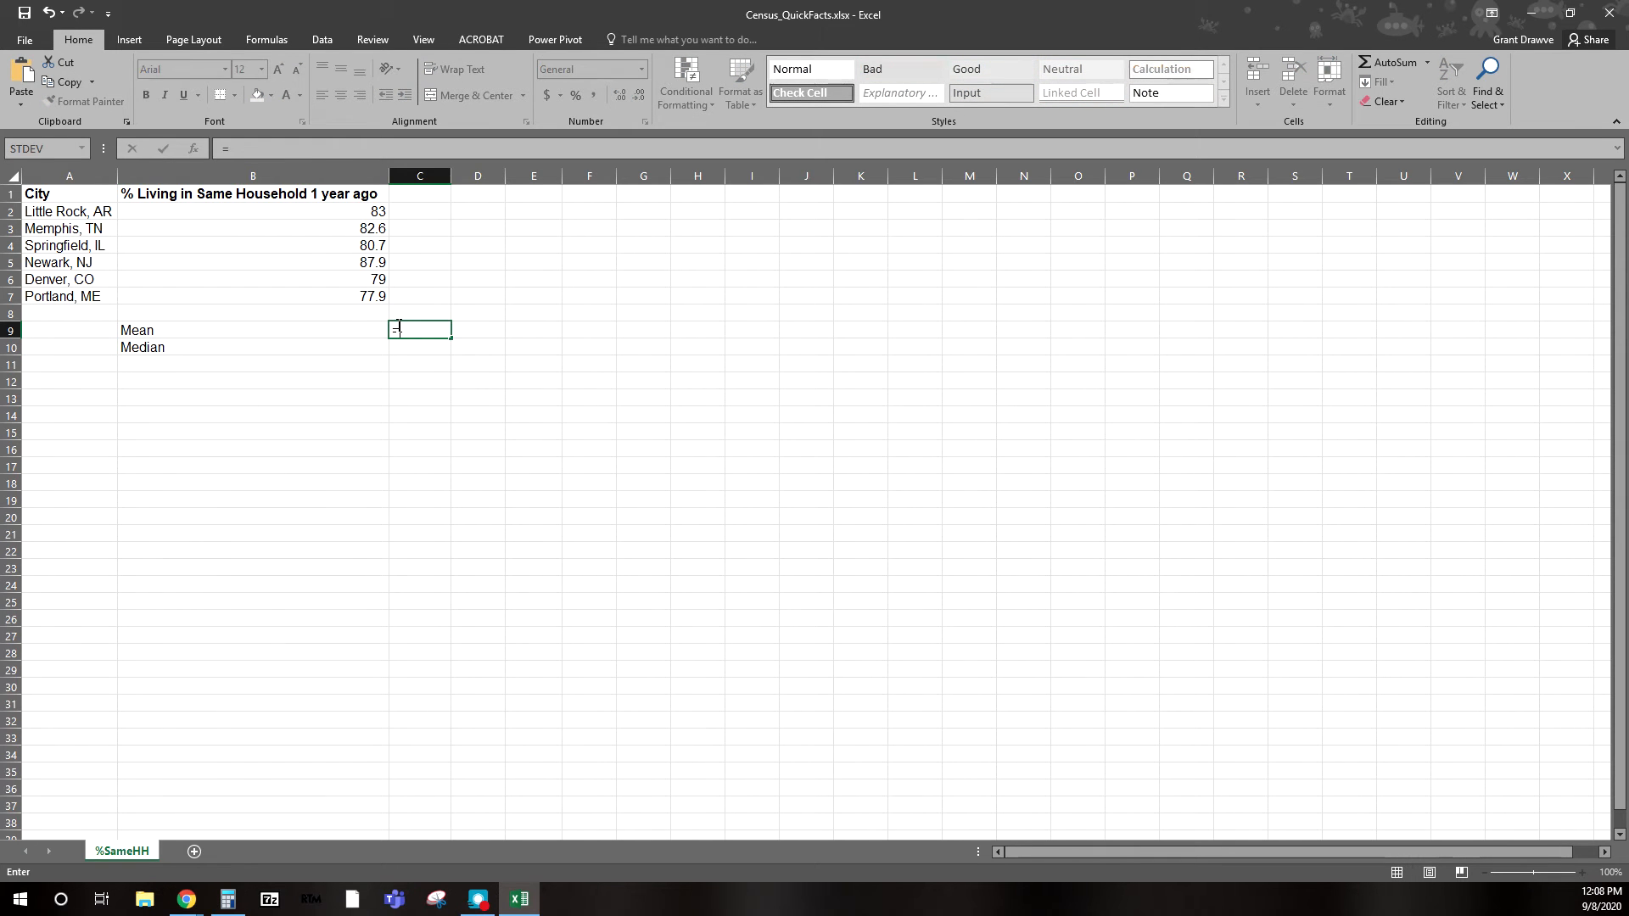
type("average(")
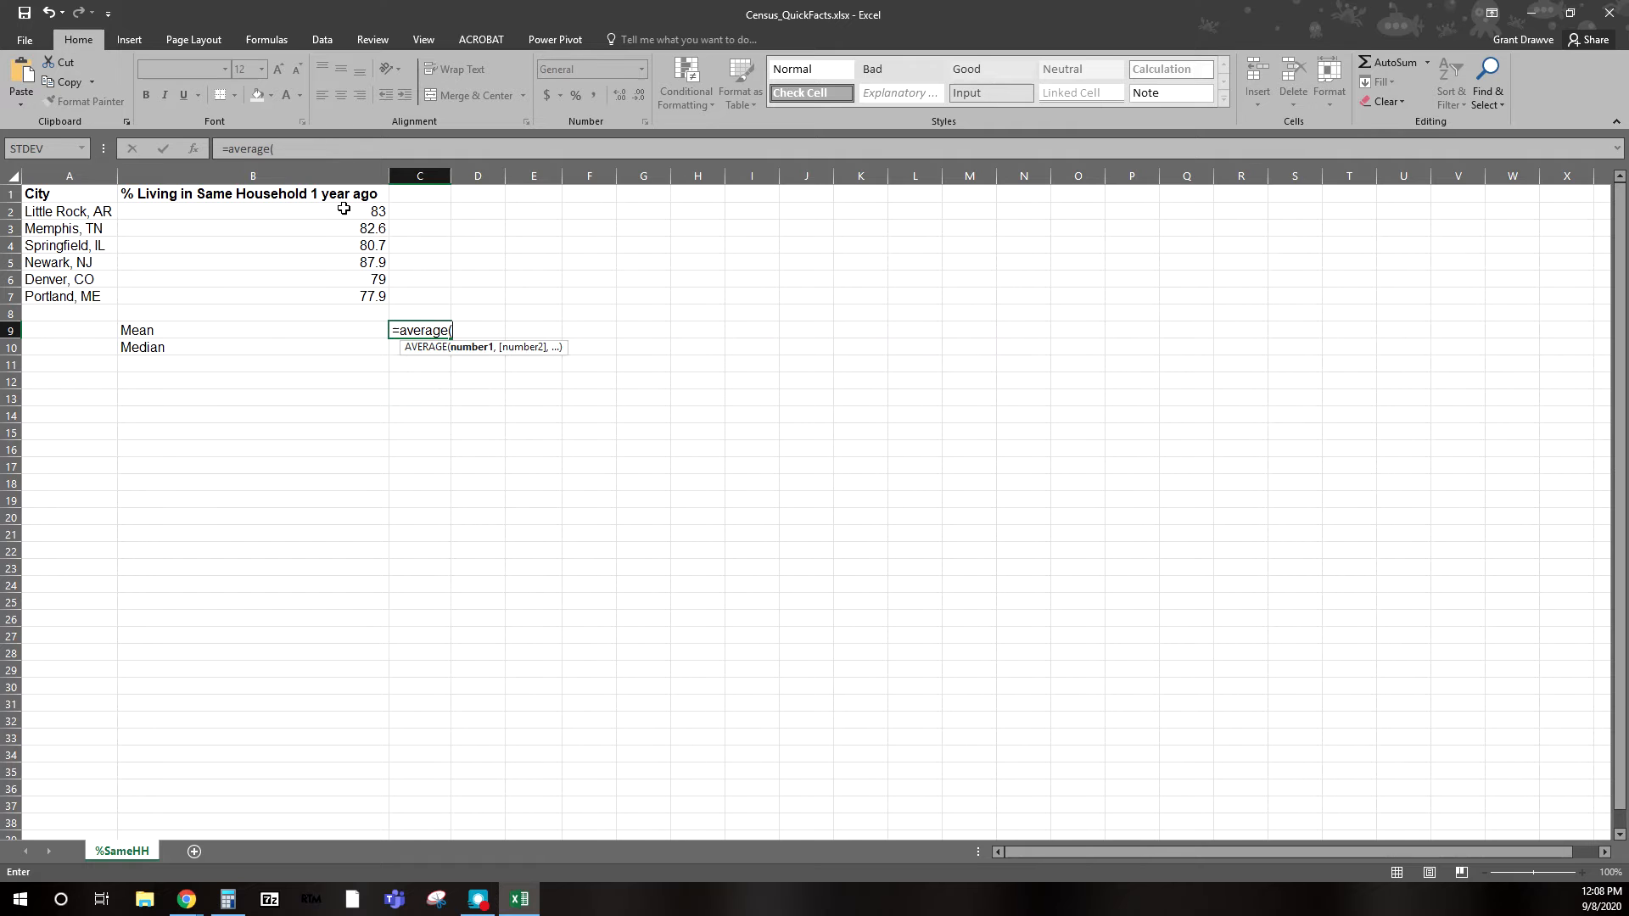
left_click_drag(342, 209, 333, 293)
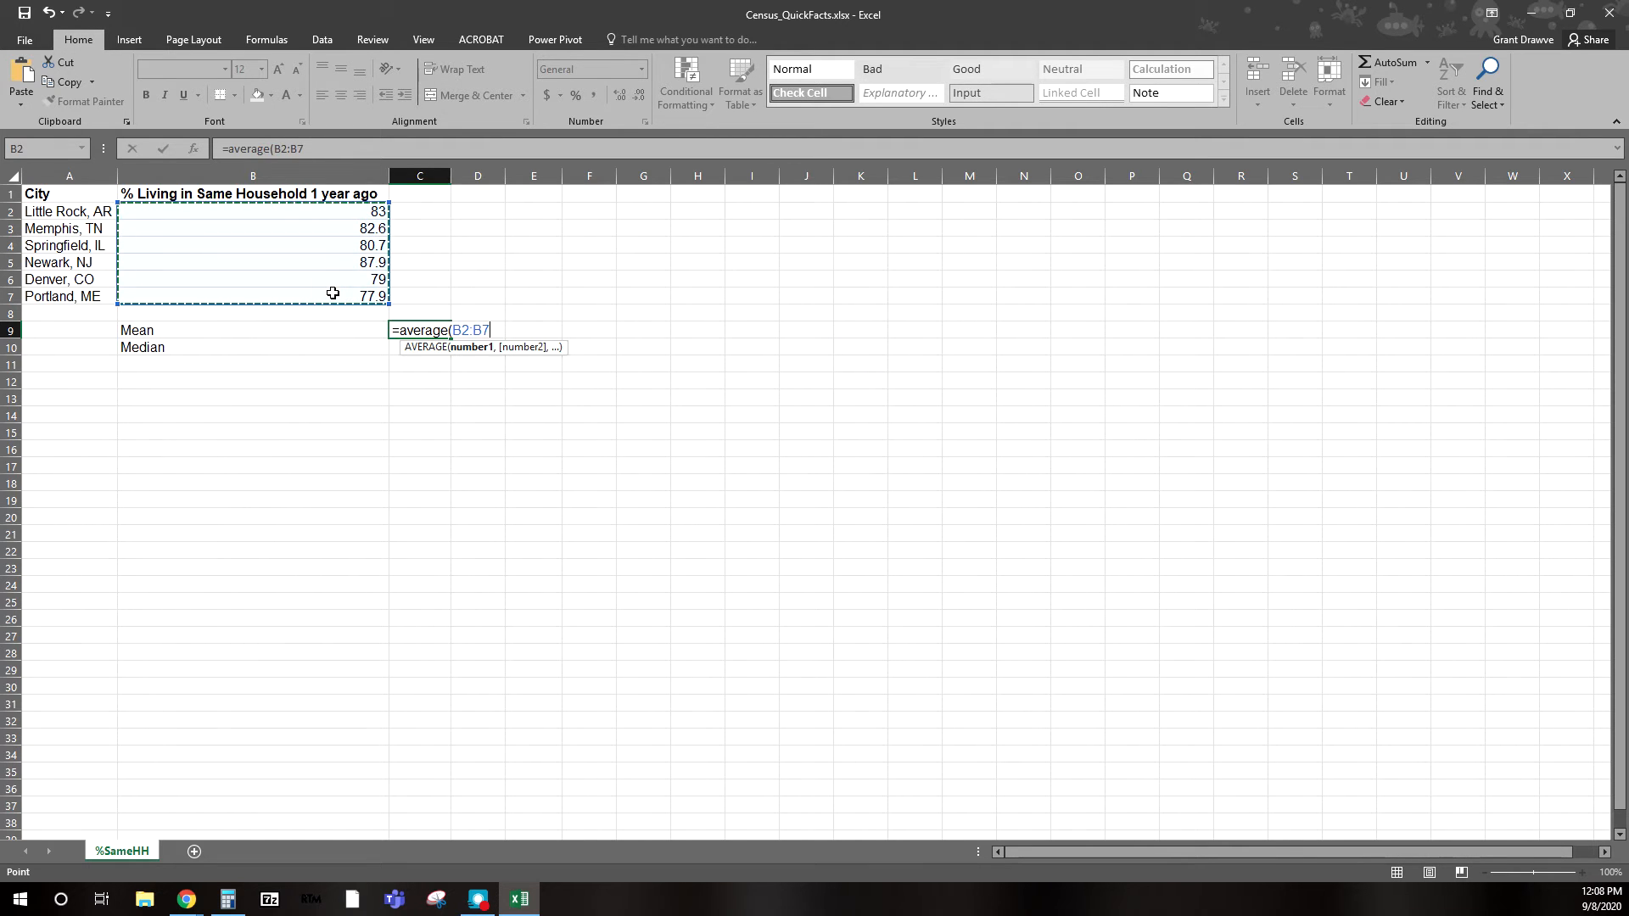
key("Return")
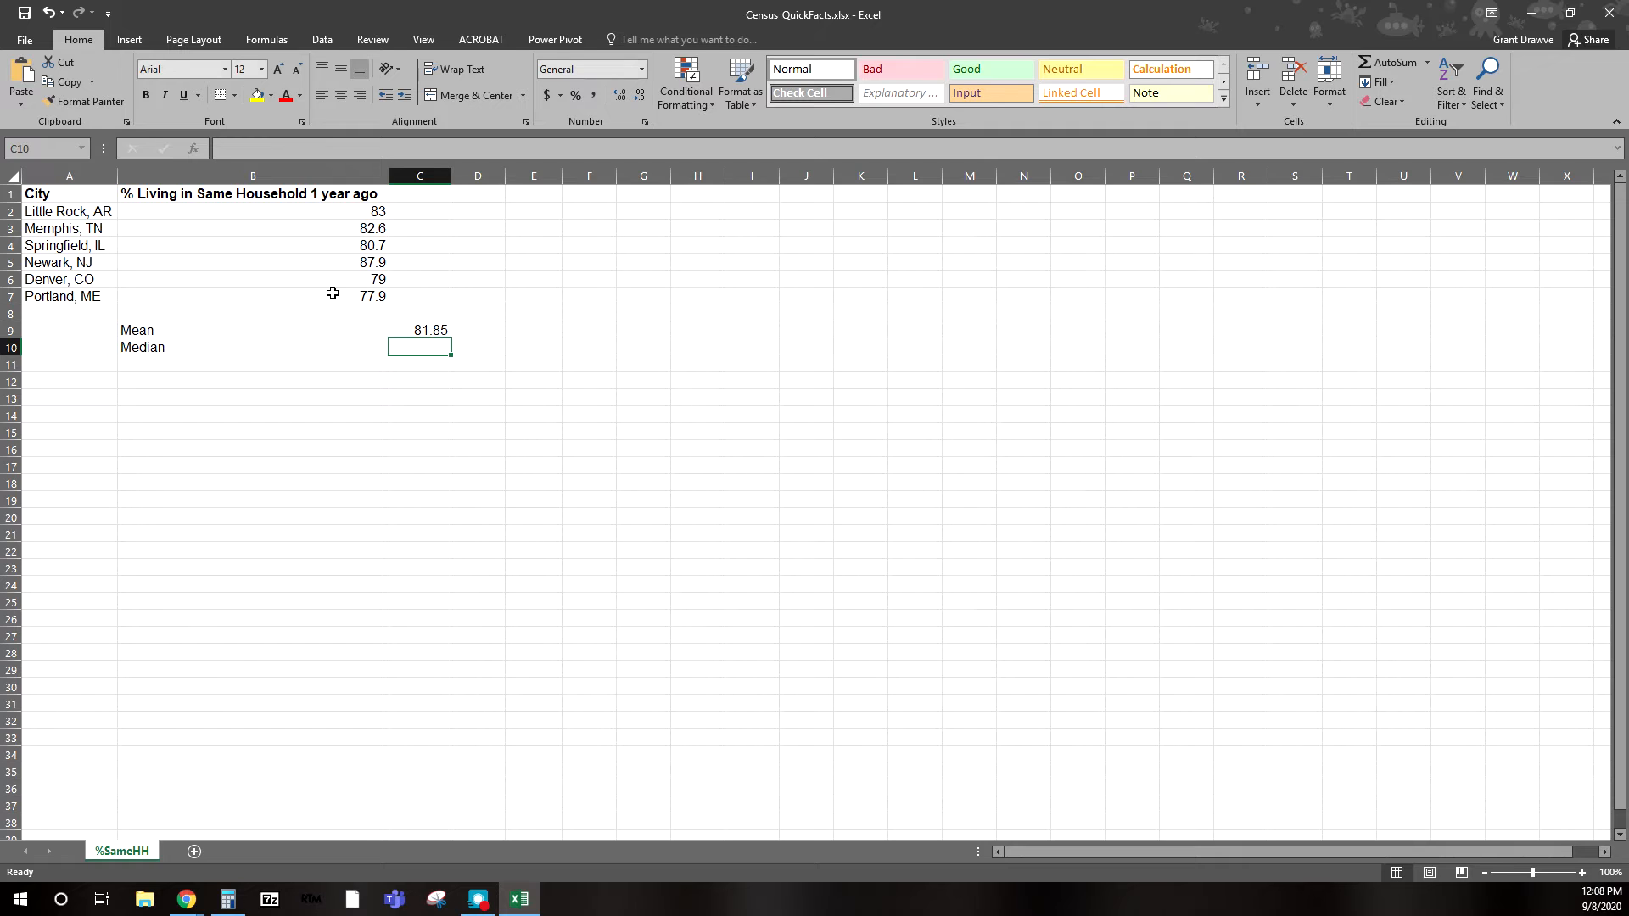
Calculate the median of the percentages in cell C10 with the MEDIAN function over B2:B7.
type("=")
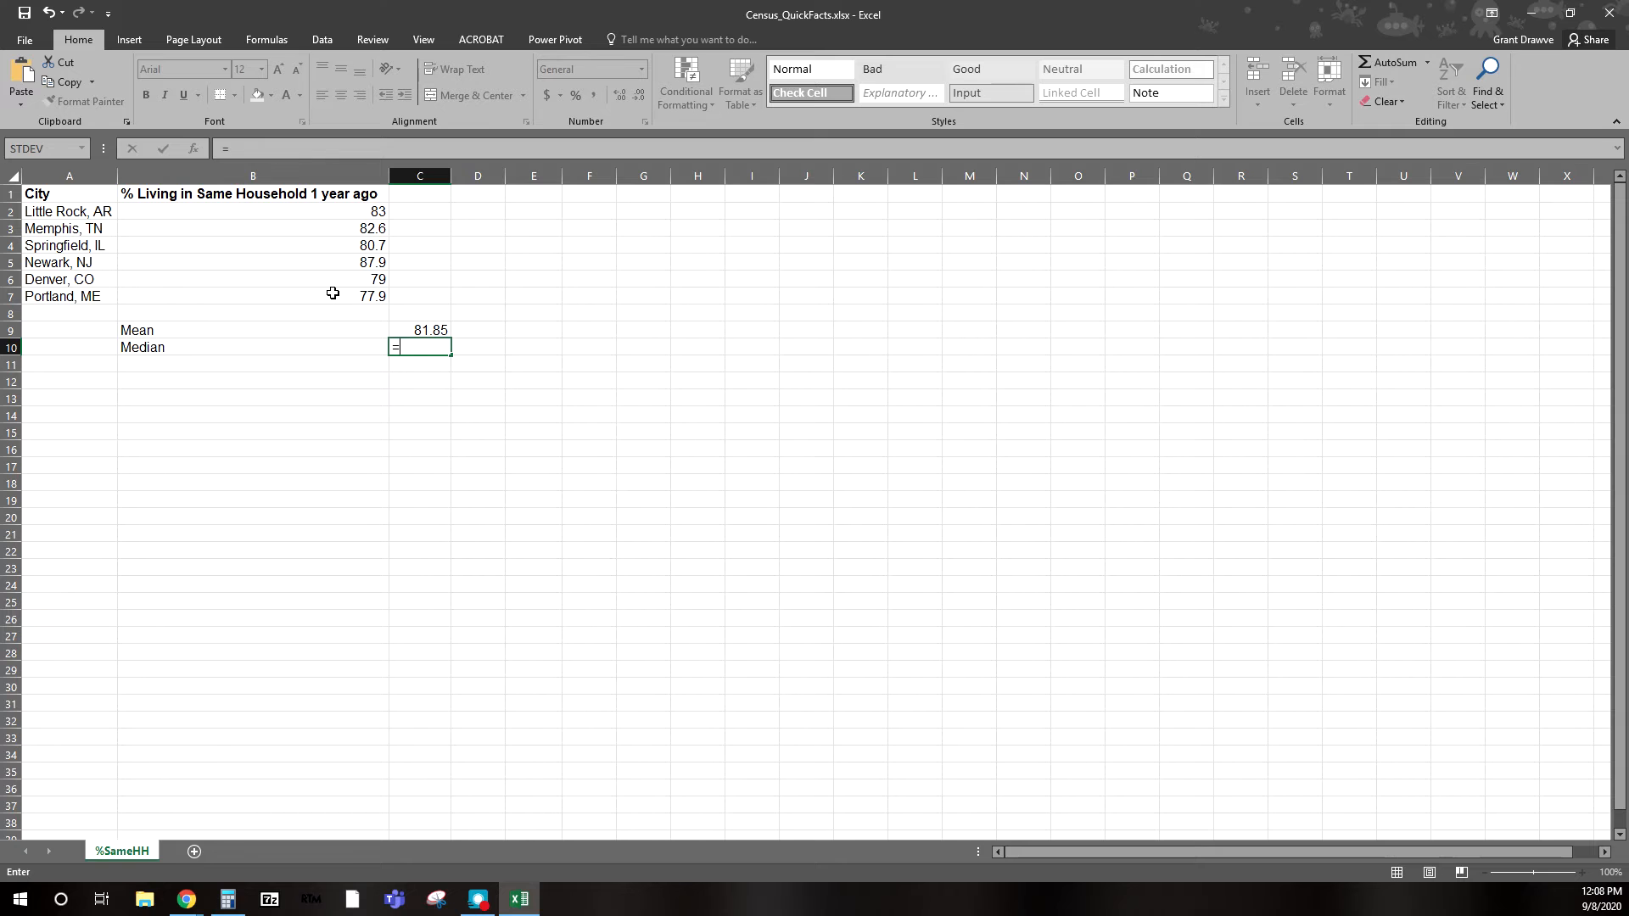
type("median")
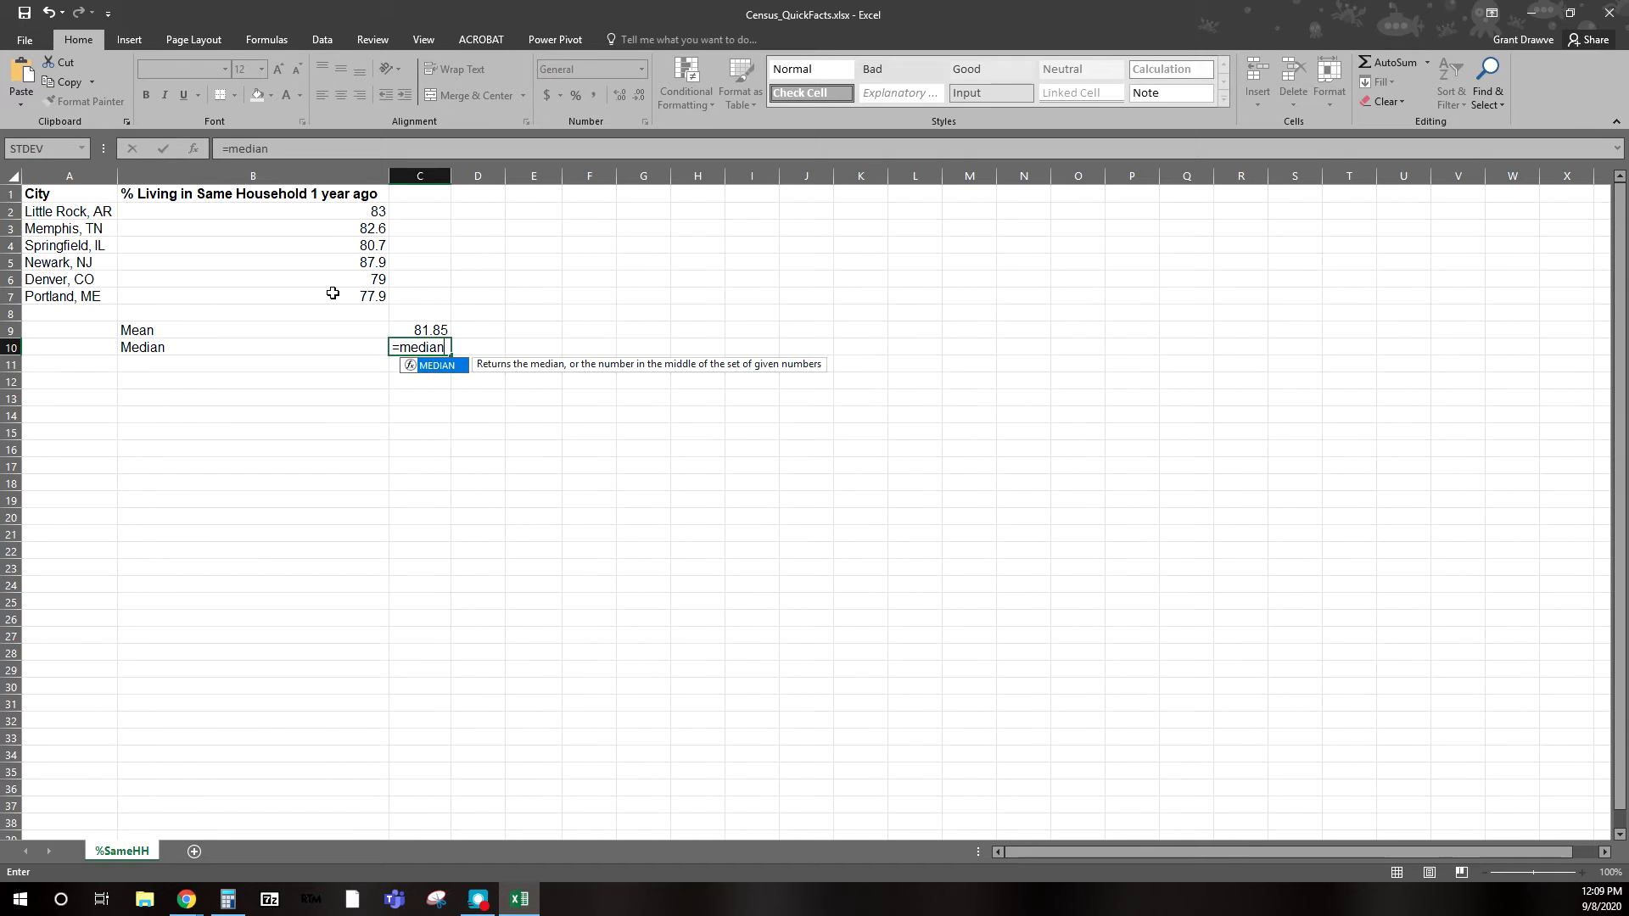
type("(")
left_click_drag(344, 214, 341, 297)
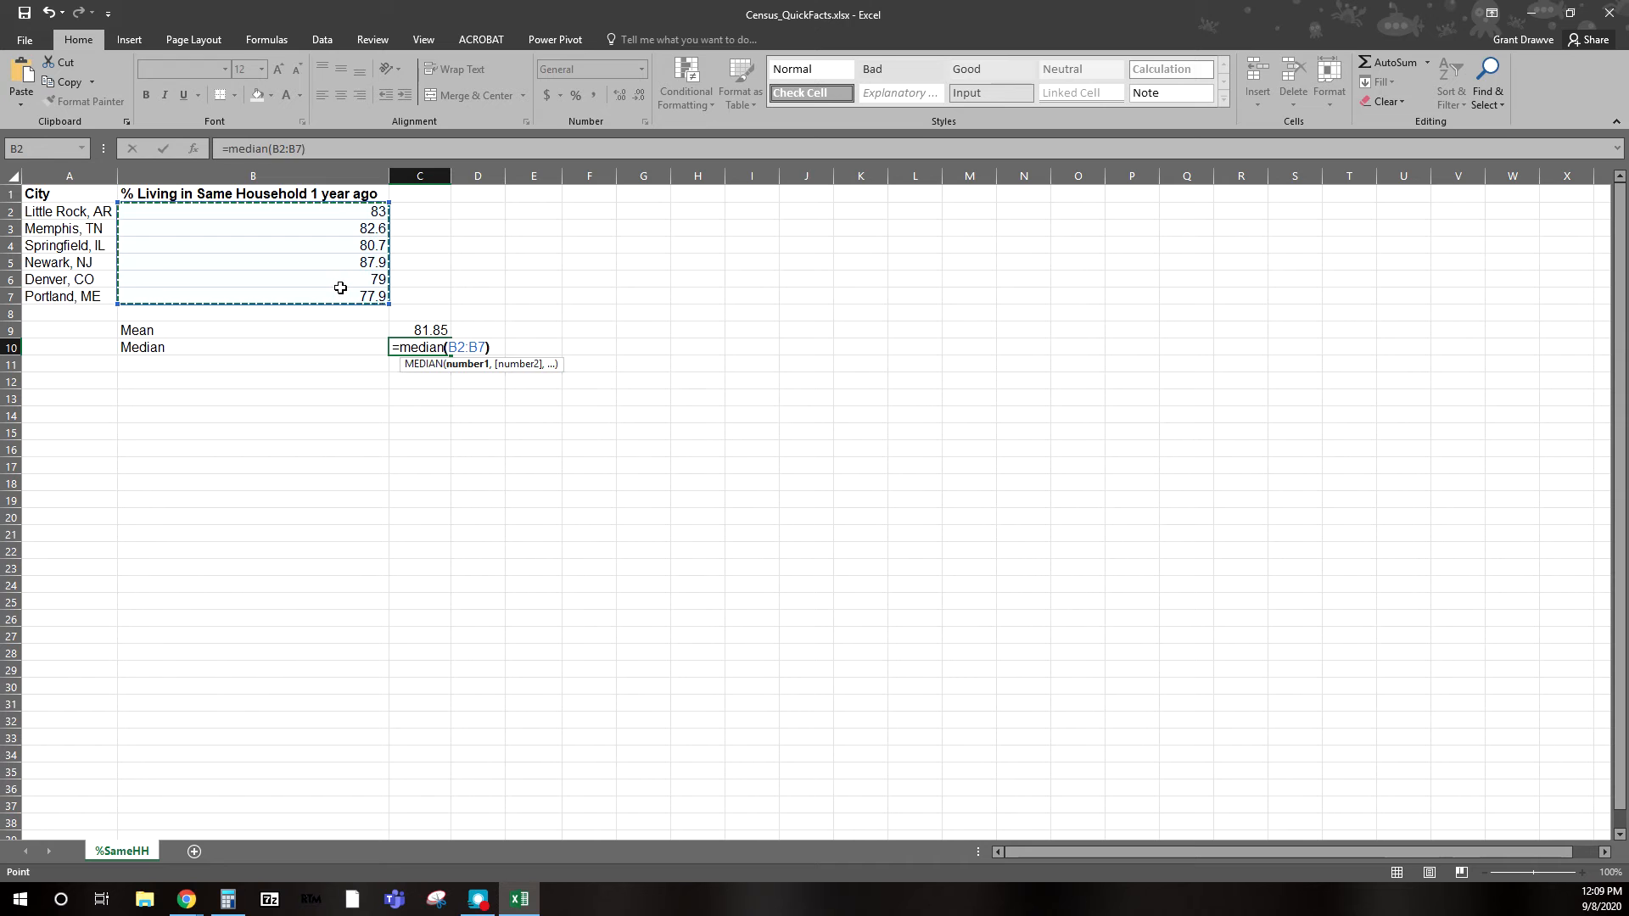
key("Return")
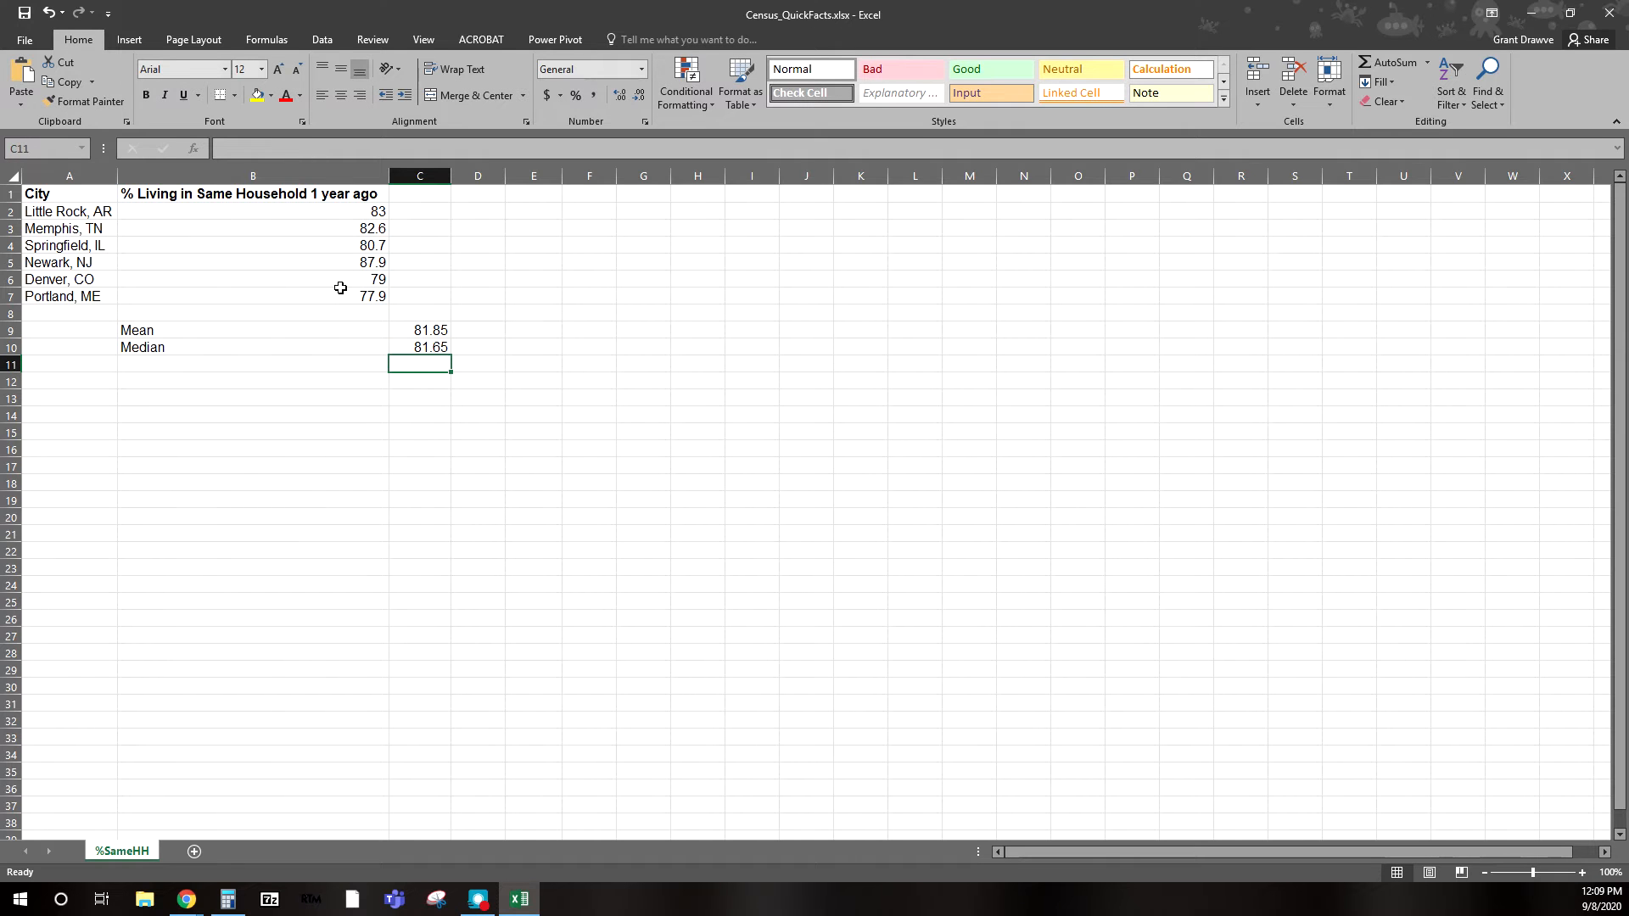
left_click(1484, 95)
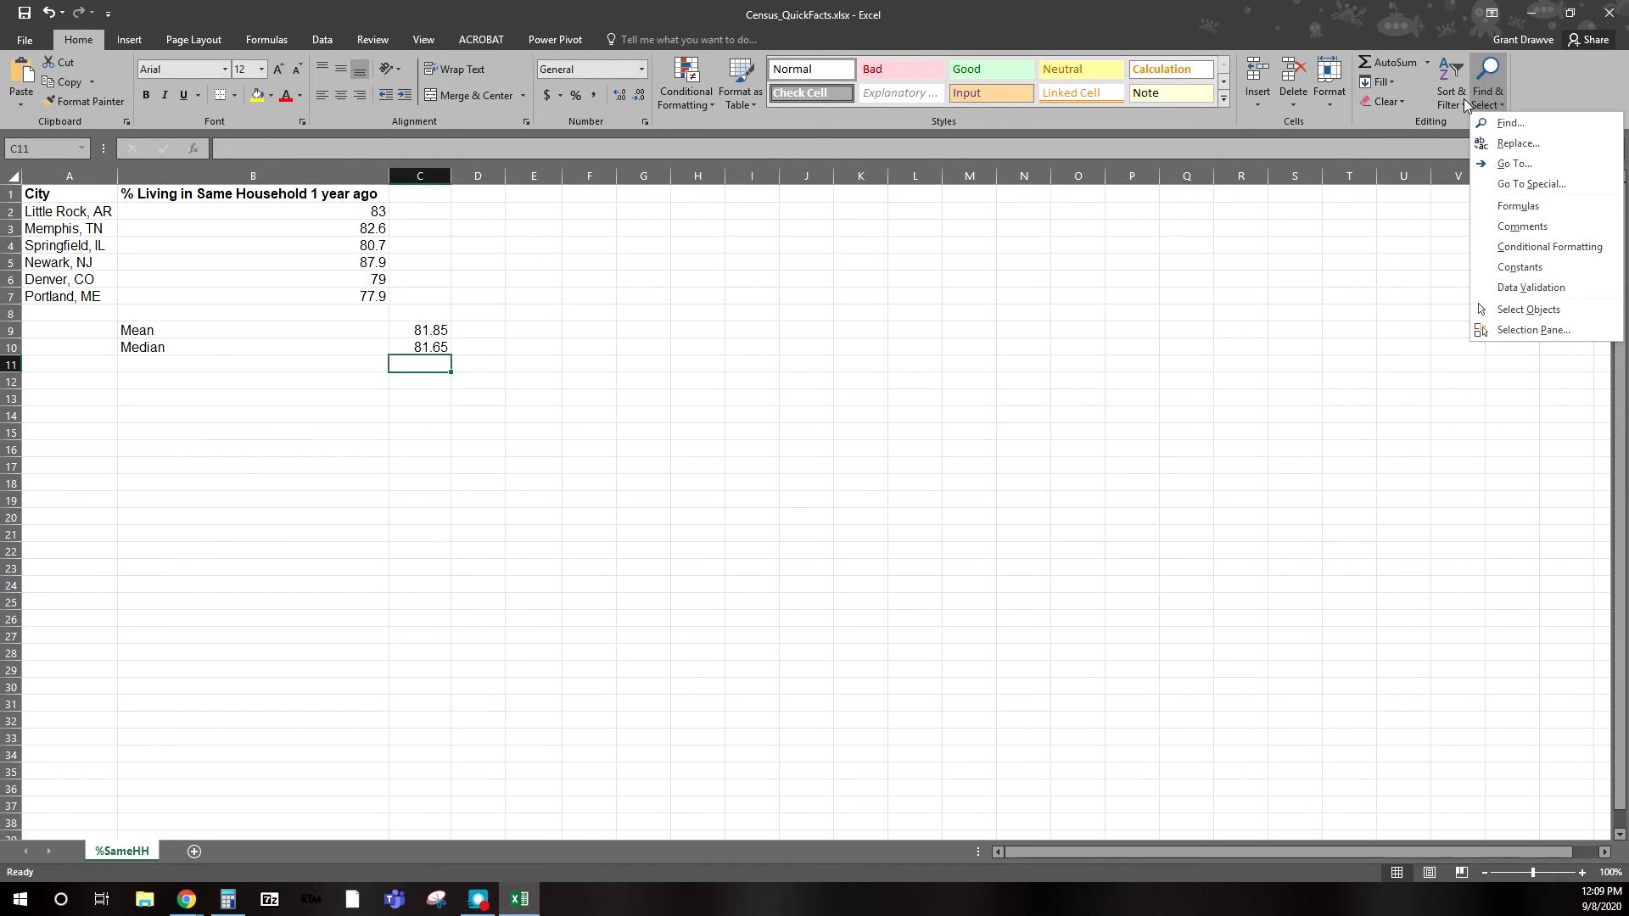
left_click(1461, 97)
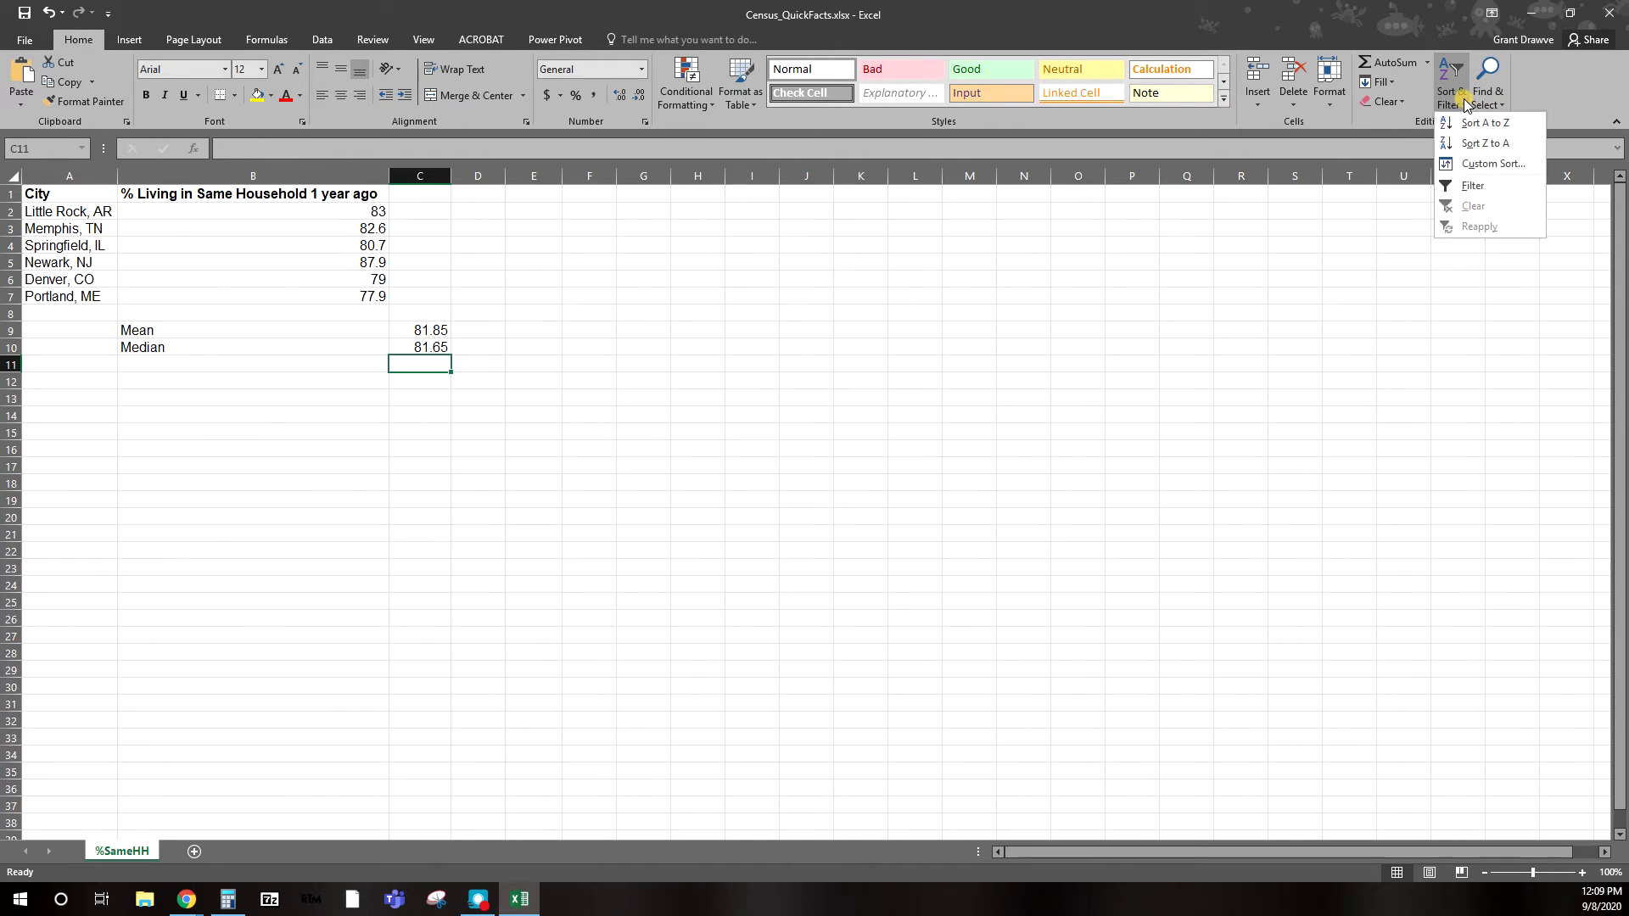
left_click(1486, 165)
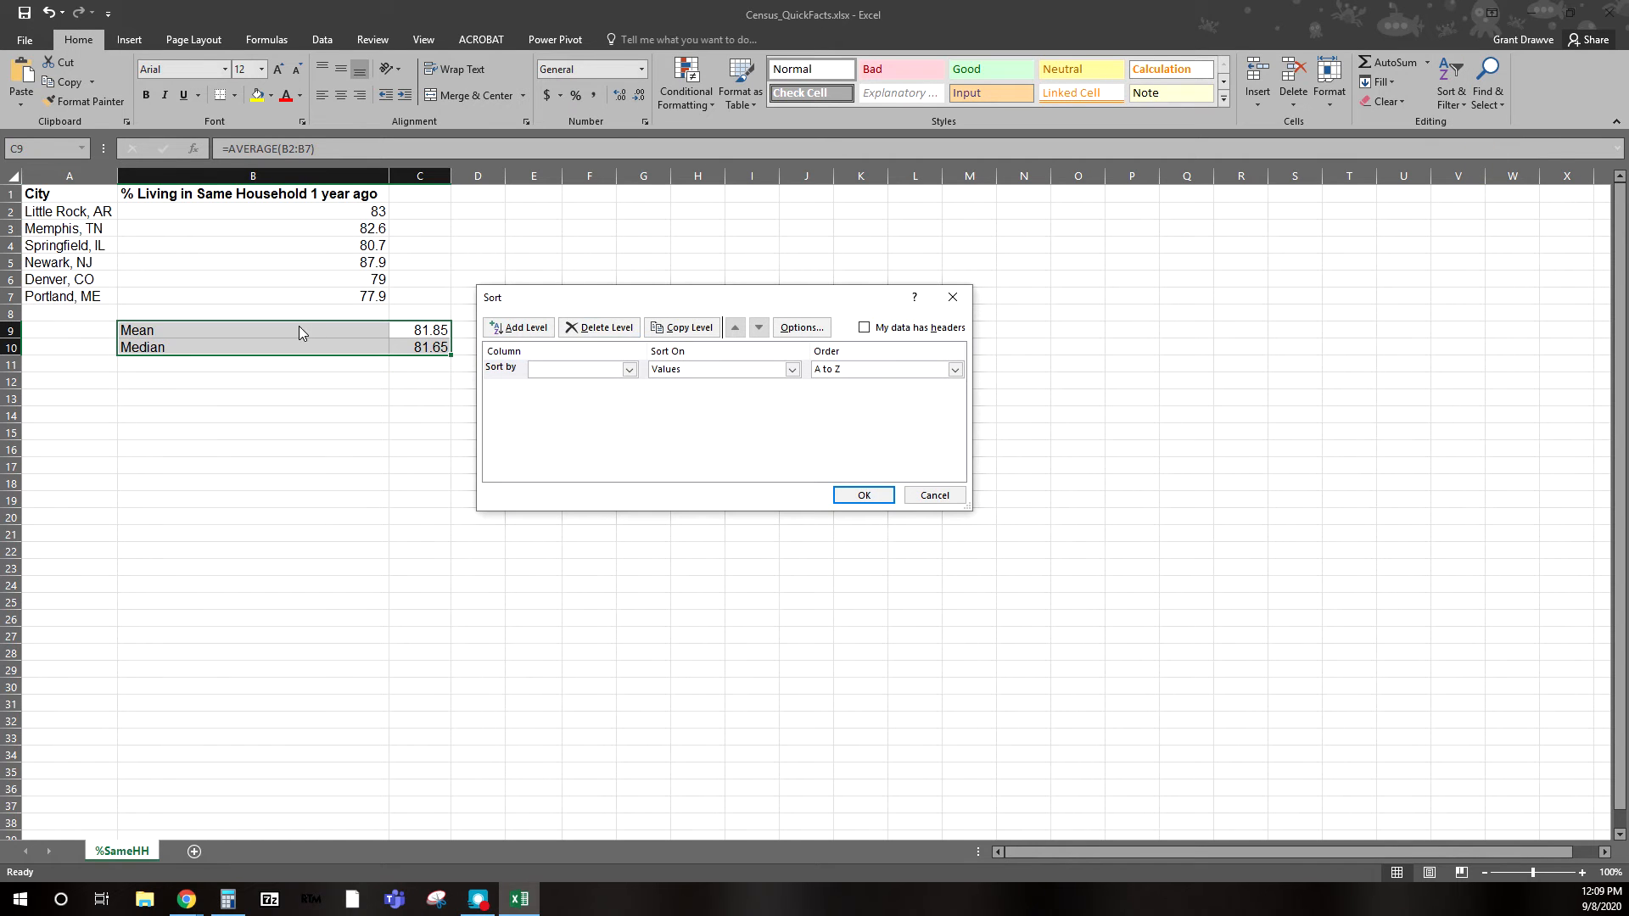
left_click(952, 296)
Sort the city table A1:B7 by % Living in Same Household 1 year ago, from smallest to largest, keeping the header row.
left_click_drag(60, 193, 313, 289)
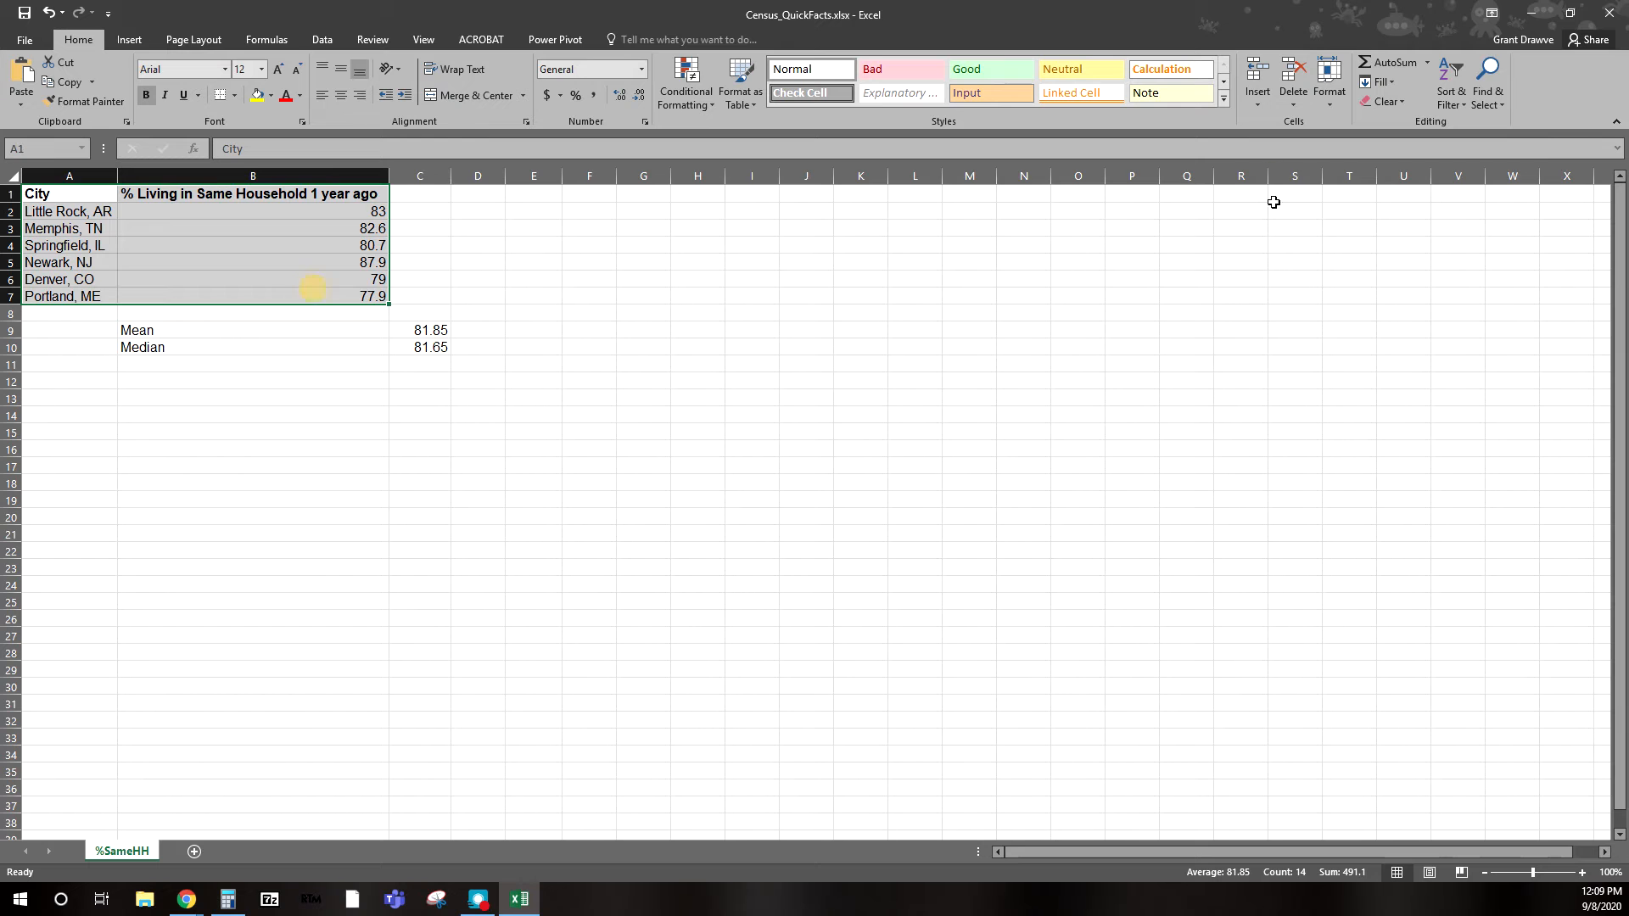
left_click(1451, 85)
left_click(1472, 162)
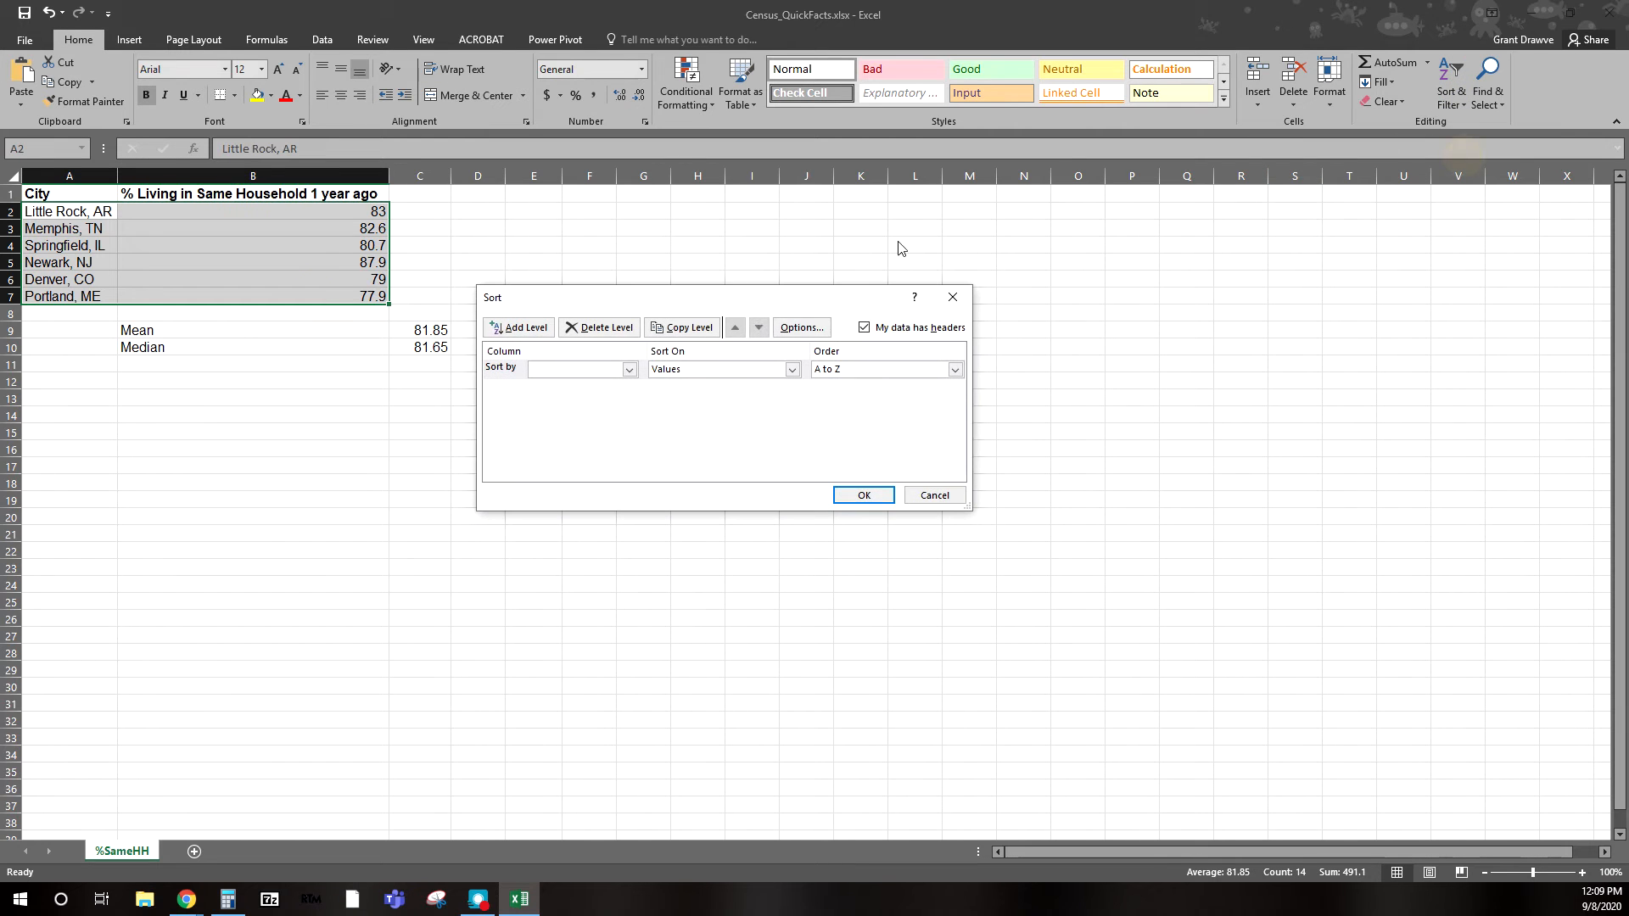
left_click(574, 370)
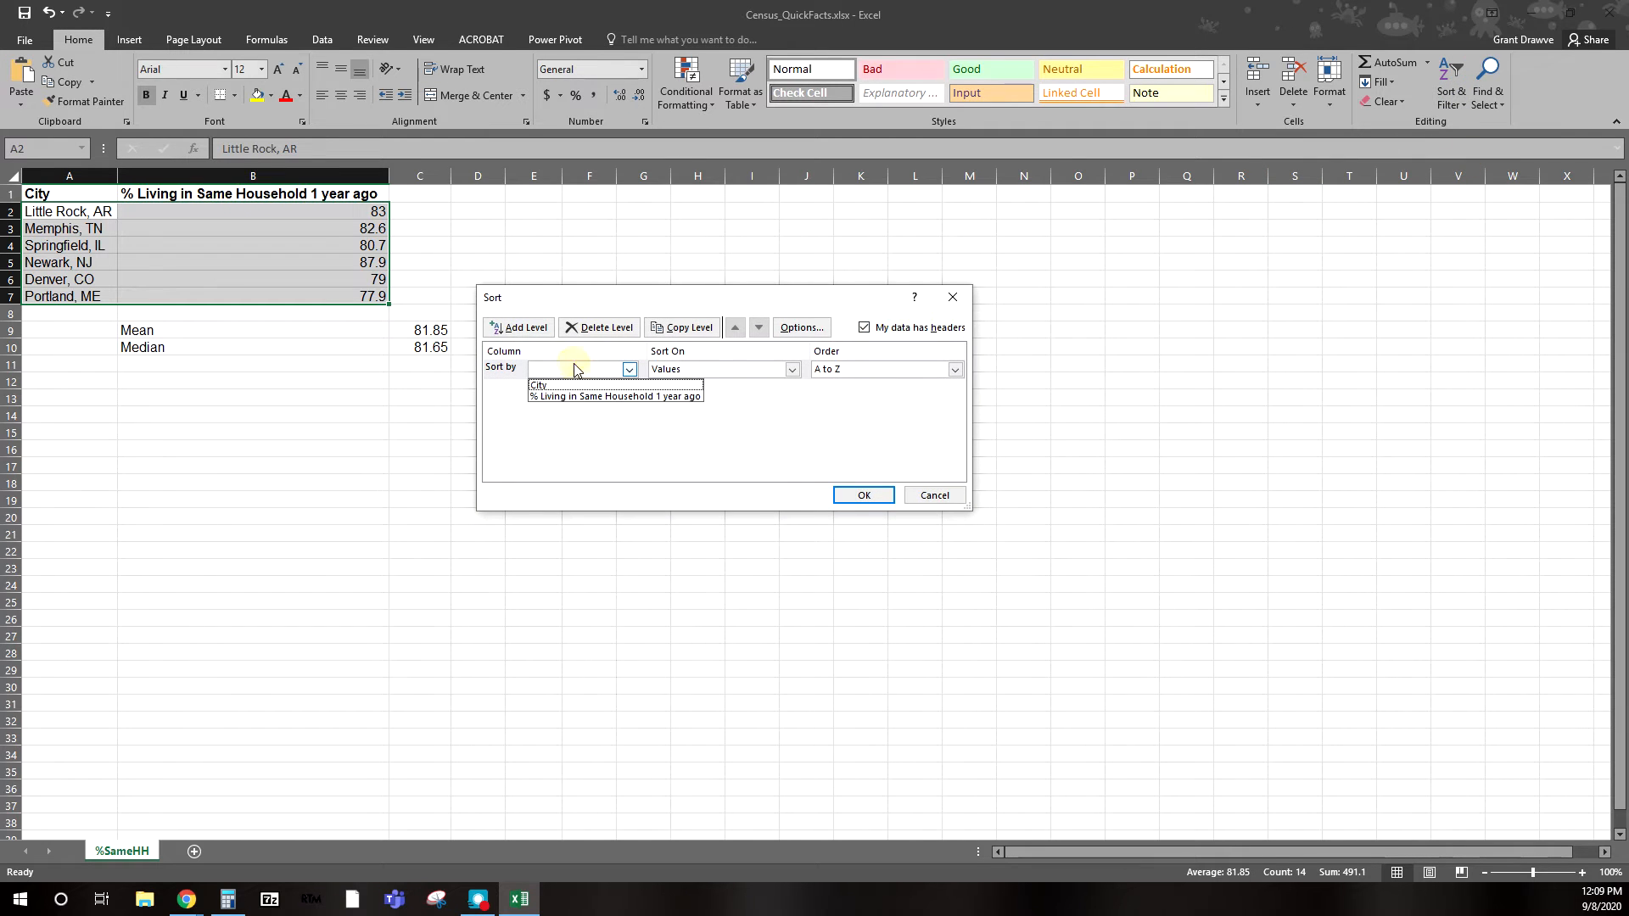
left_click(582, 396)
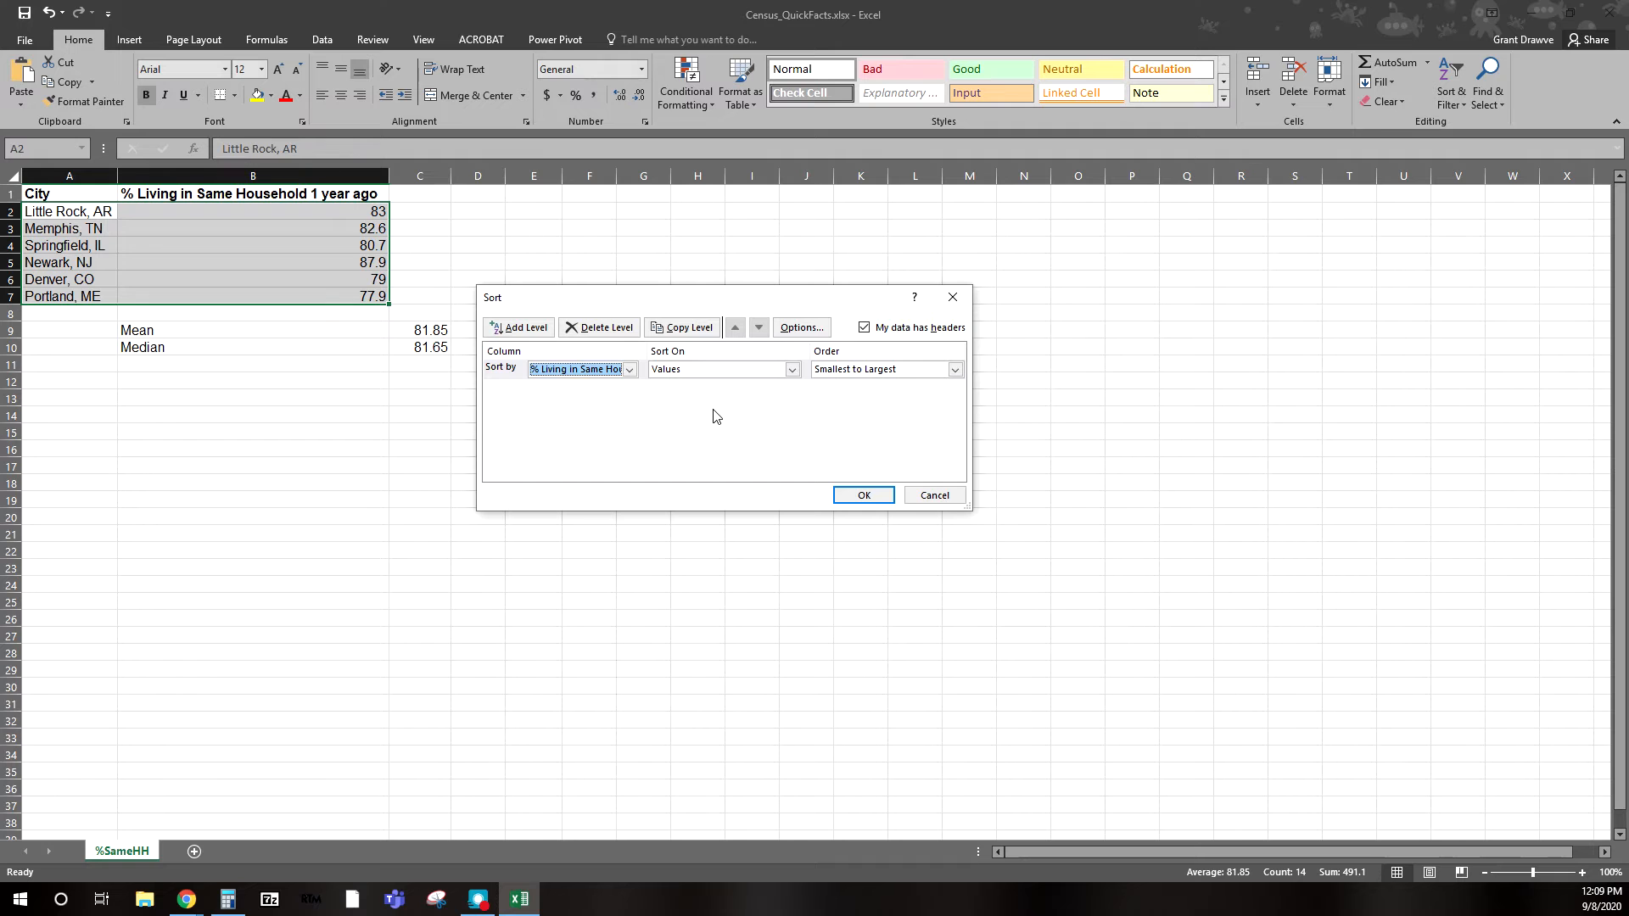
left_click(864, 495)
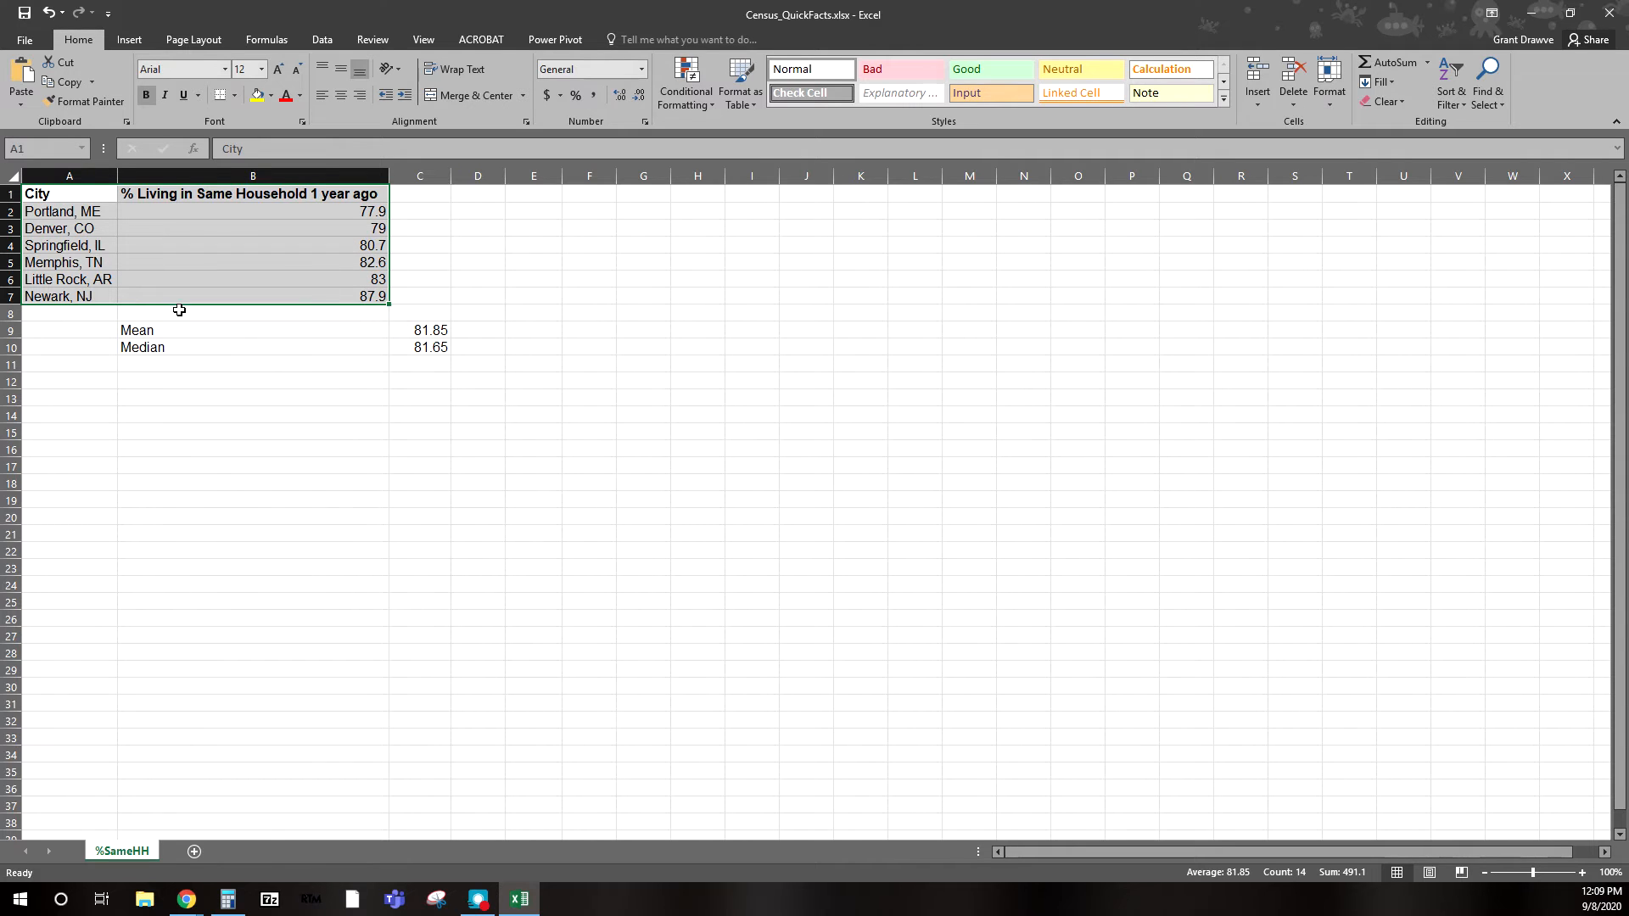
Switch to Calculator and add the two middle percentages, 80.7 and 82.6.
key("alt+Tab")
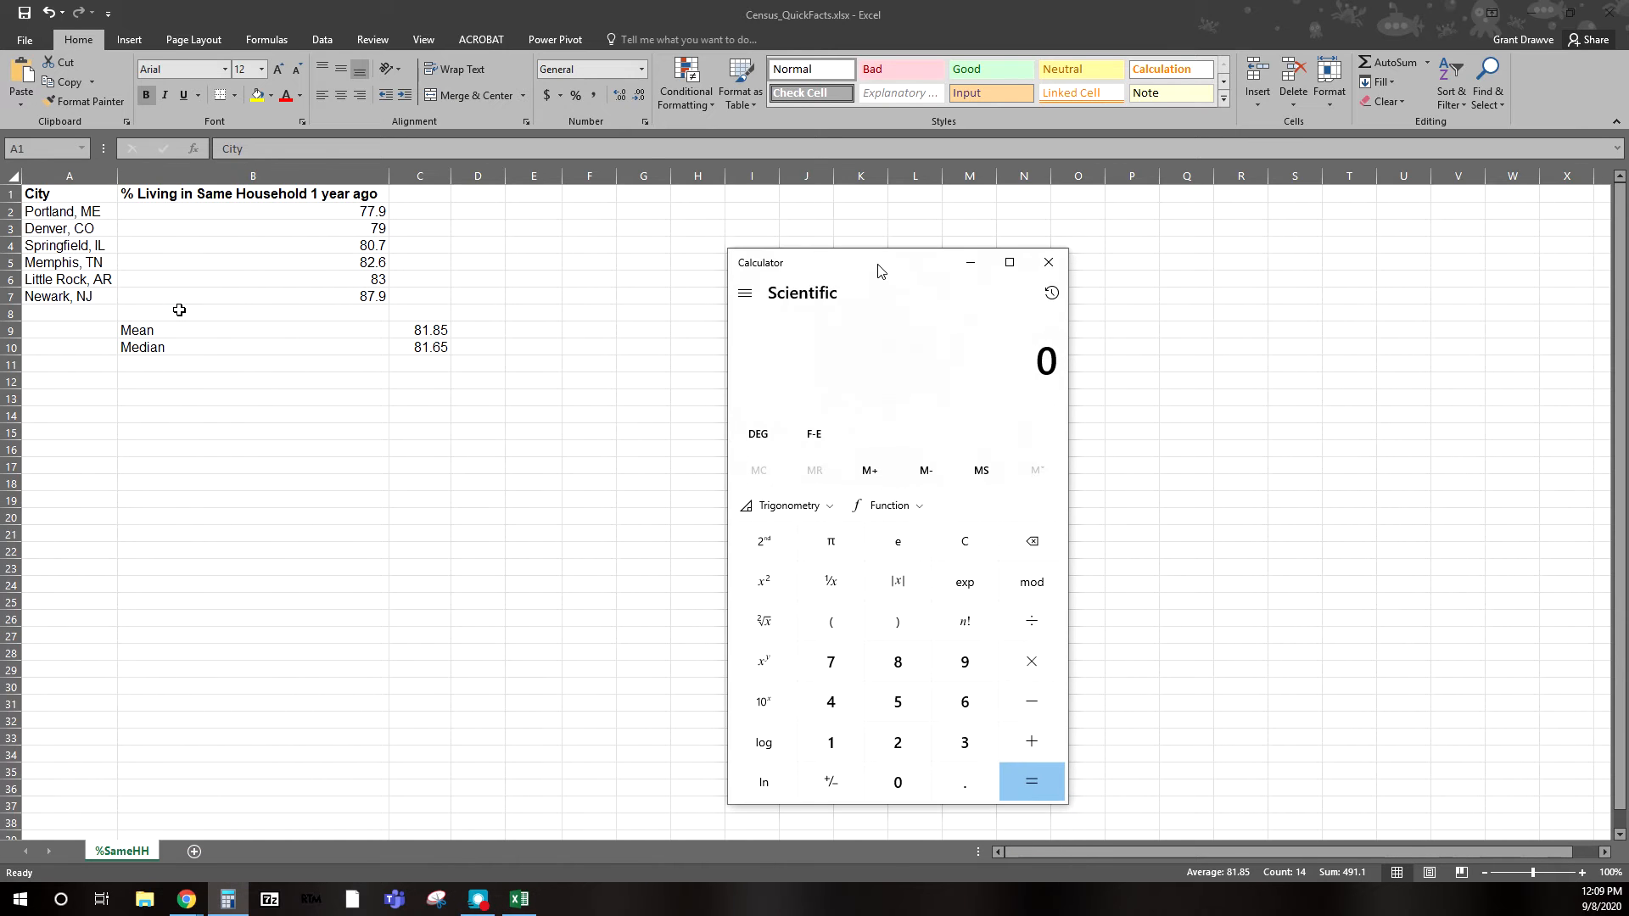
type("70.7")
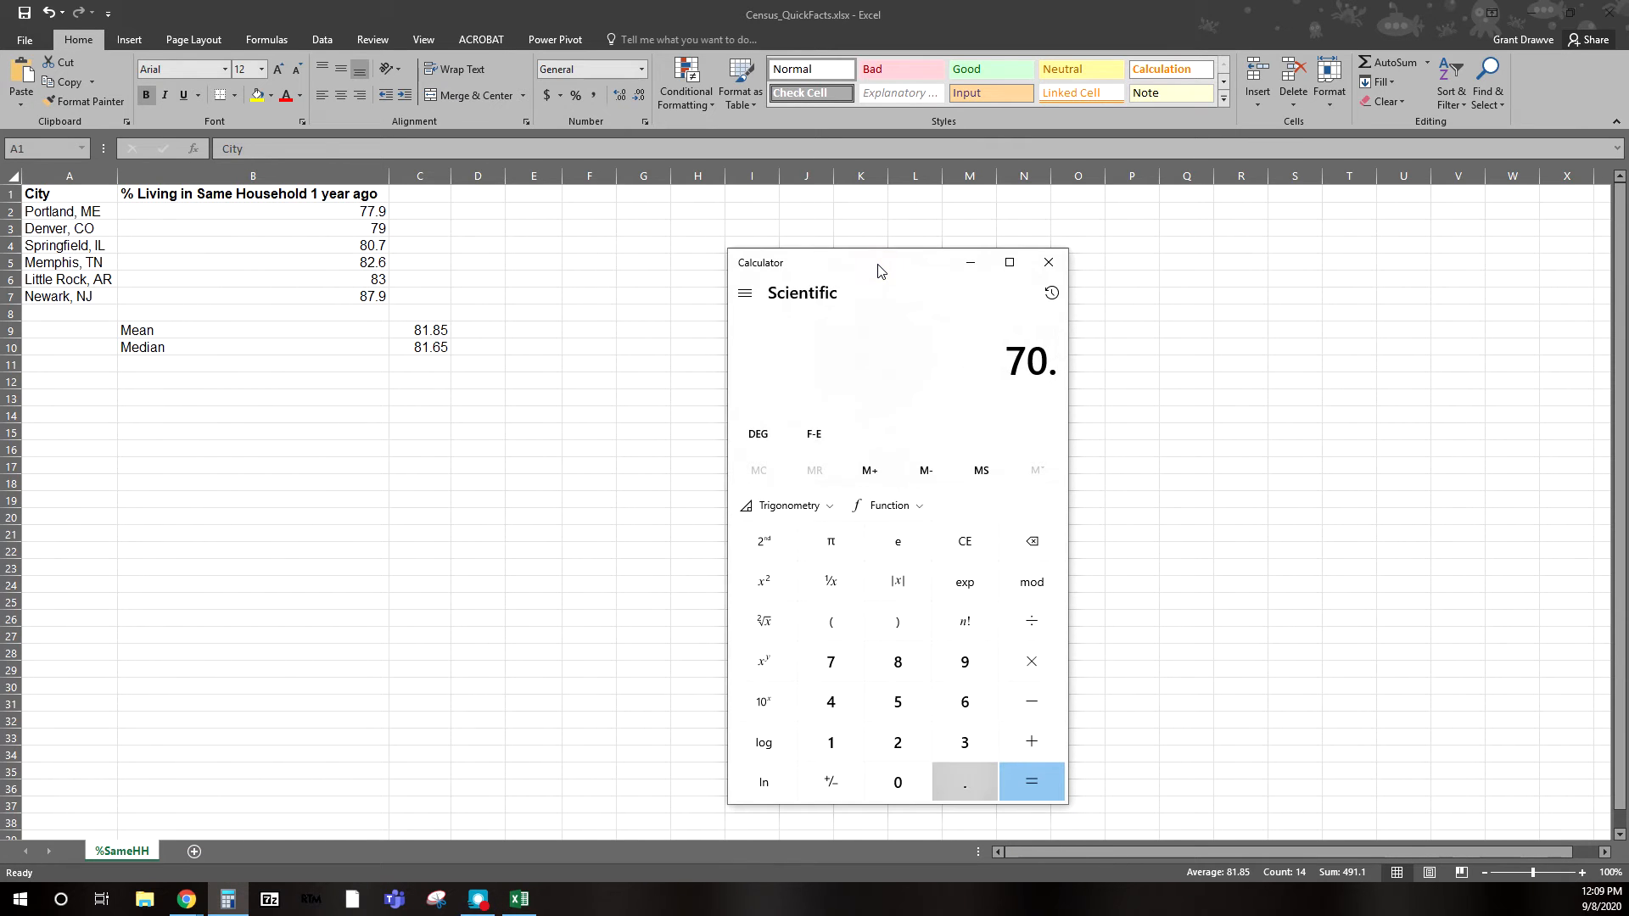
key("BackSpace")
key("BackSpace")
key("BackSpace")
key("Delete")
type("80.7")
key("plus")
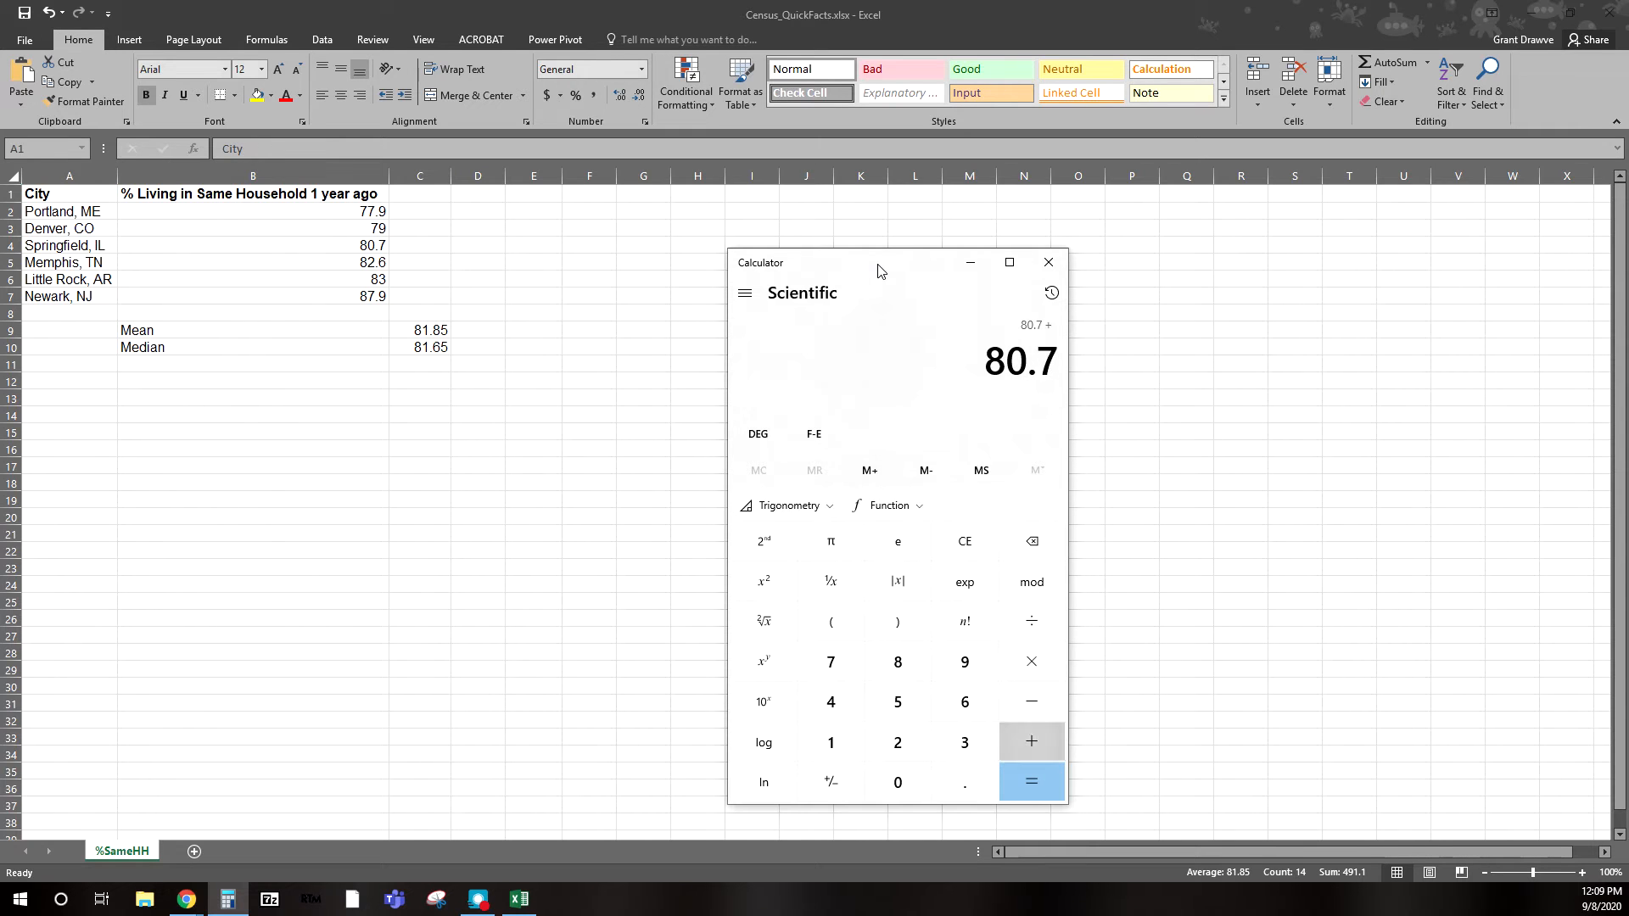
type("82.6")
key("Return")
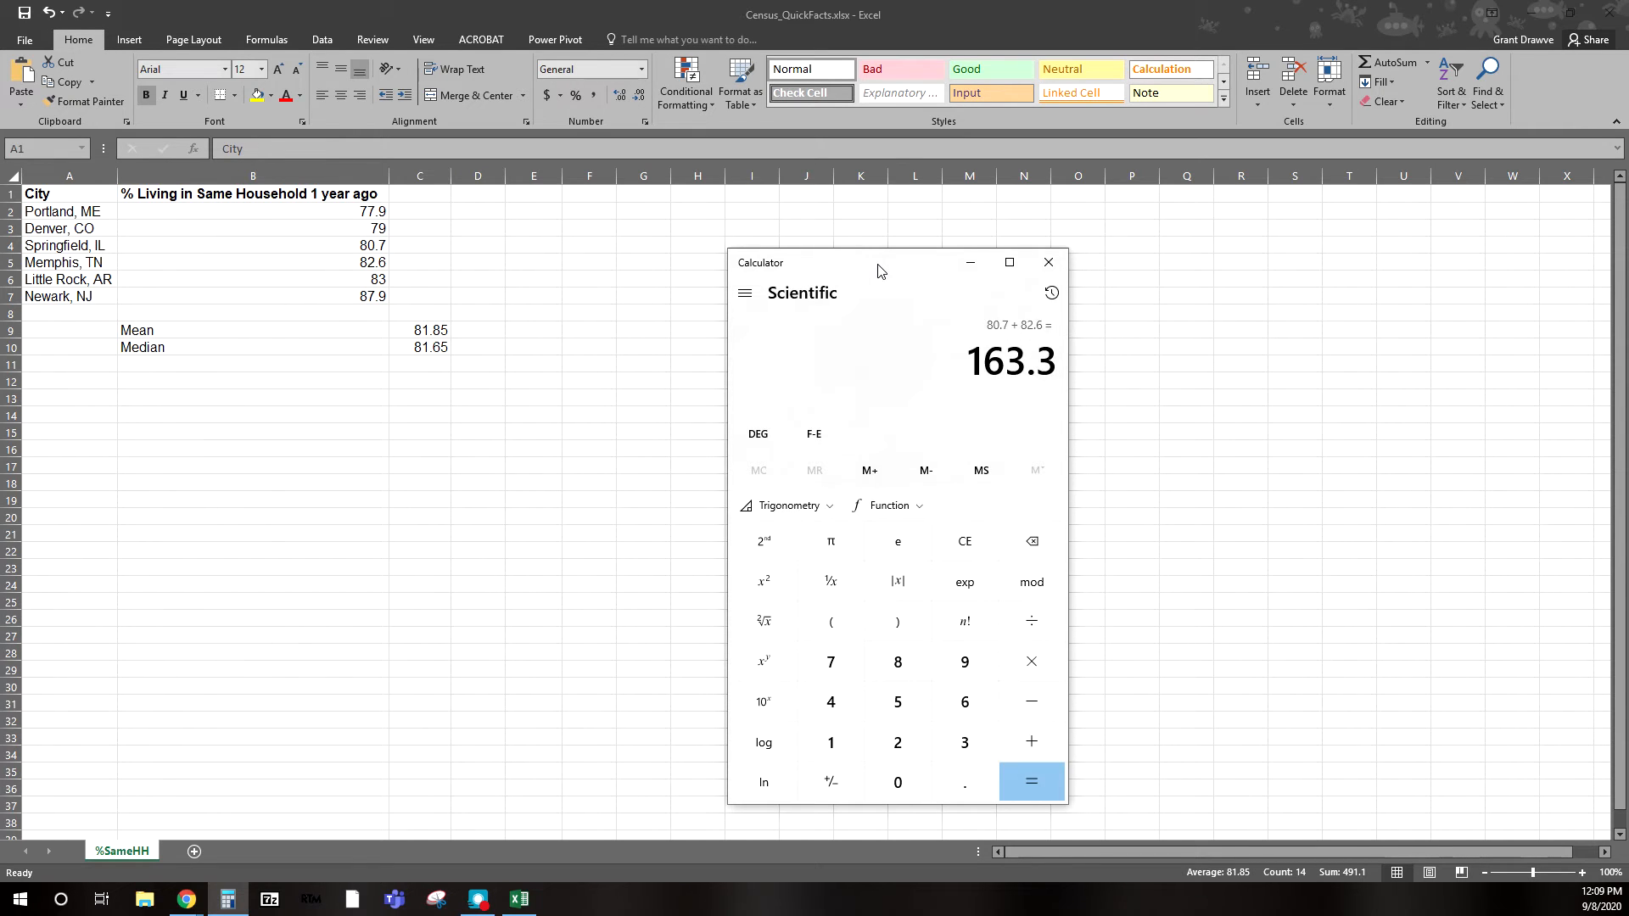
Divide the sum by 2 to check the median by hand, and close the calculator.
key("slash")
type("2")
key("Return")
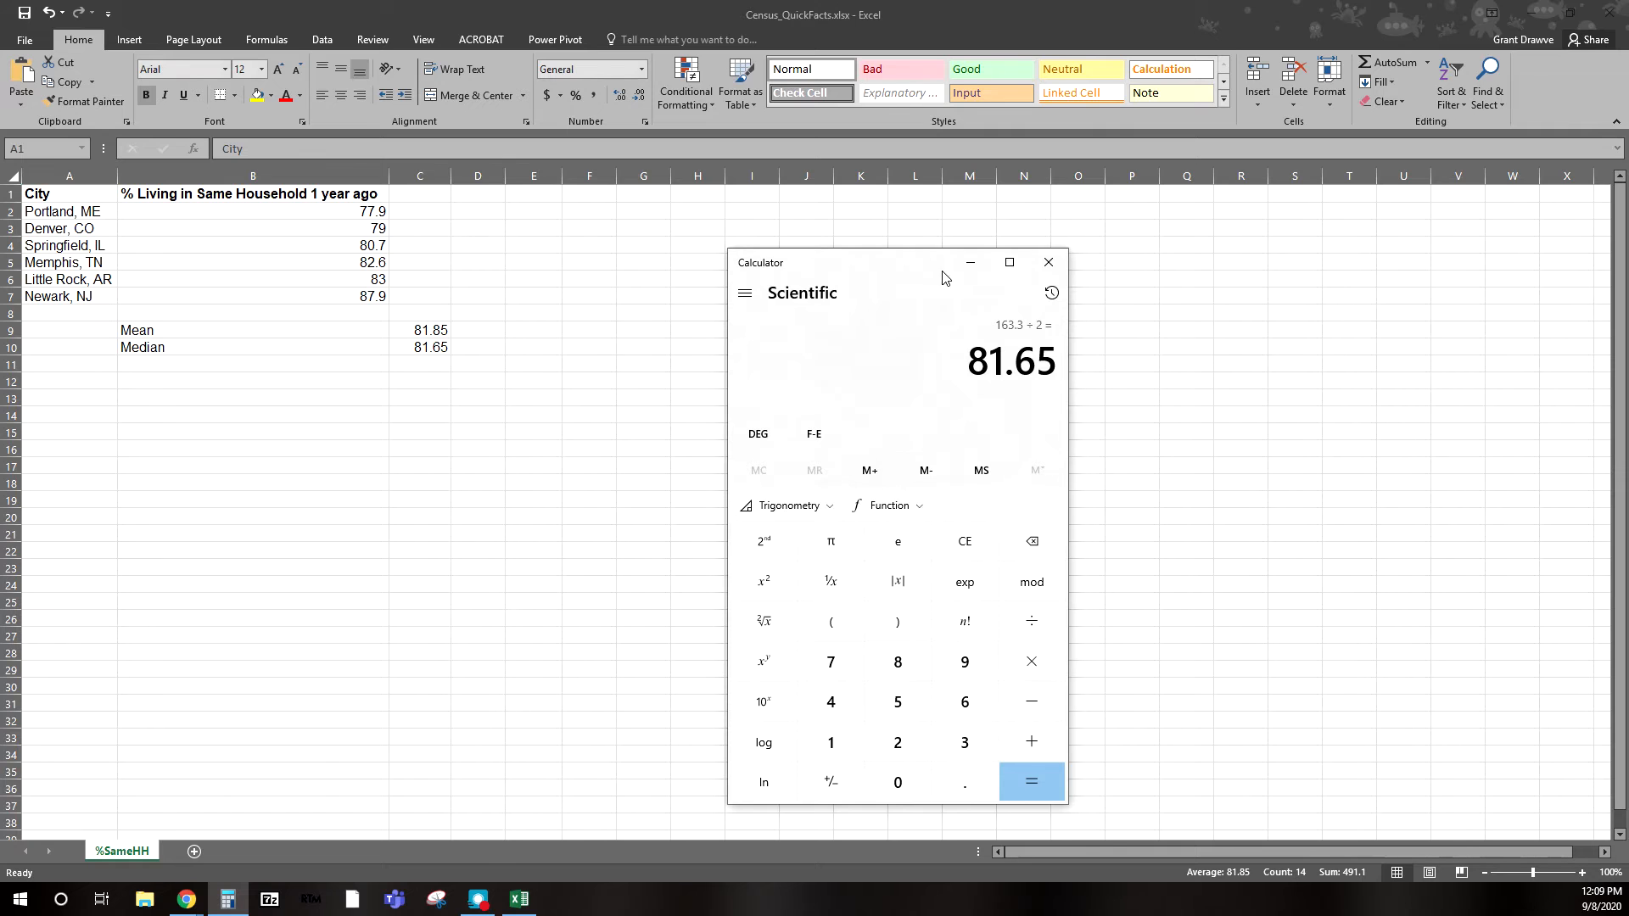
key("alt+F4")
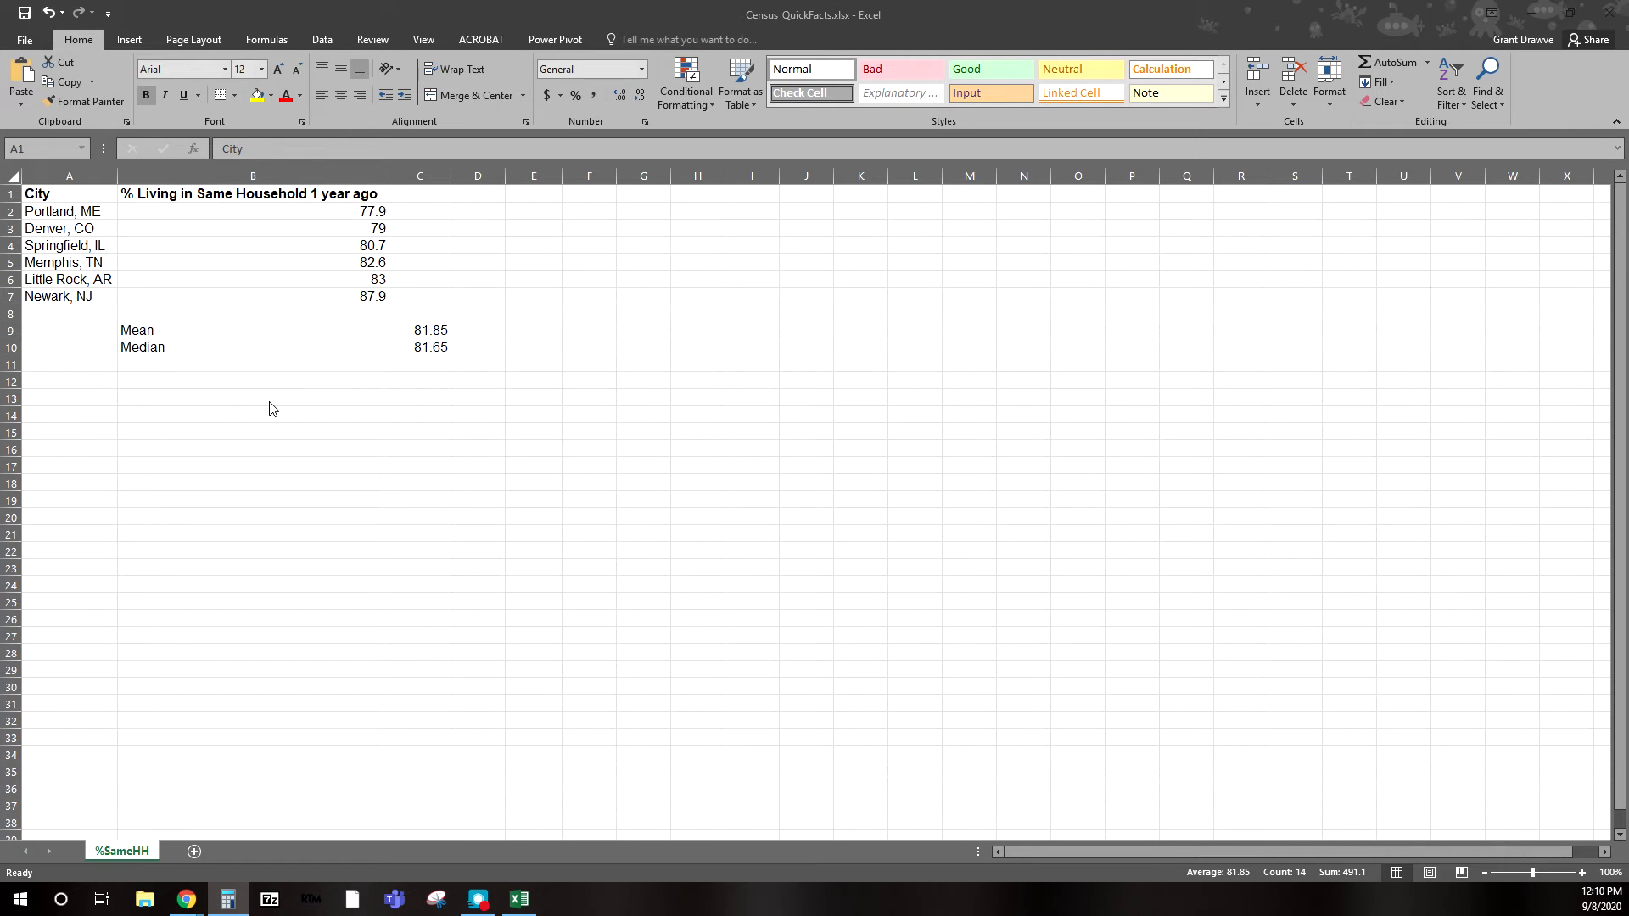
Label cell B11 as Range, directly below the Median label.
left_click(237, 360)
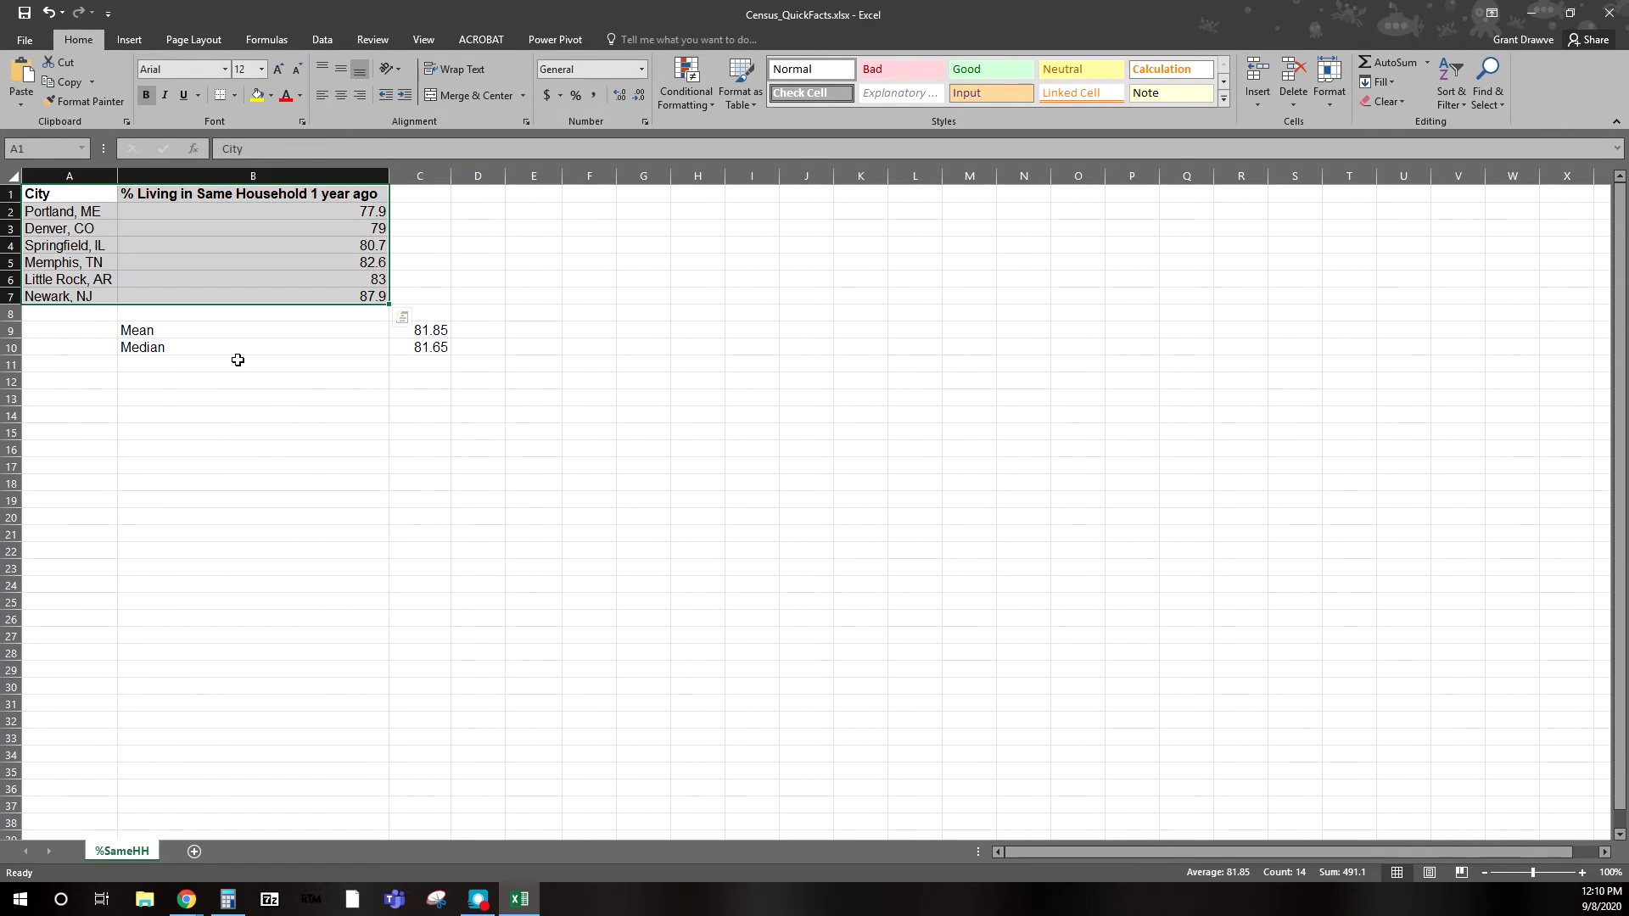
left_click(238, 360)
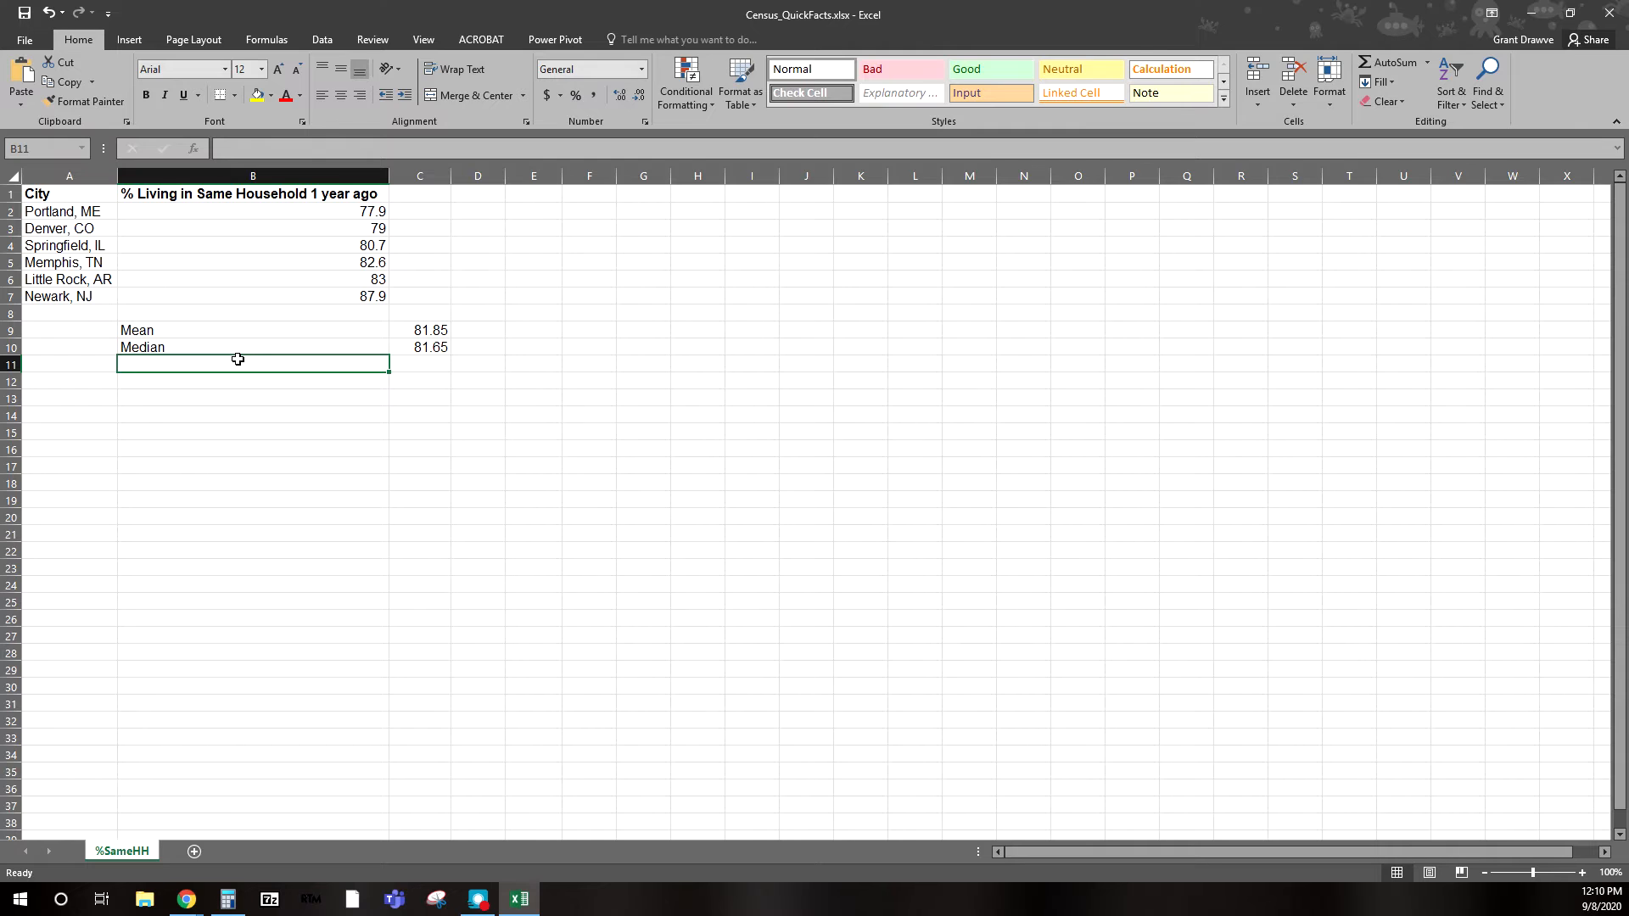
type("Range")
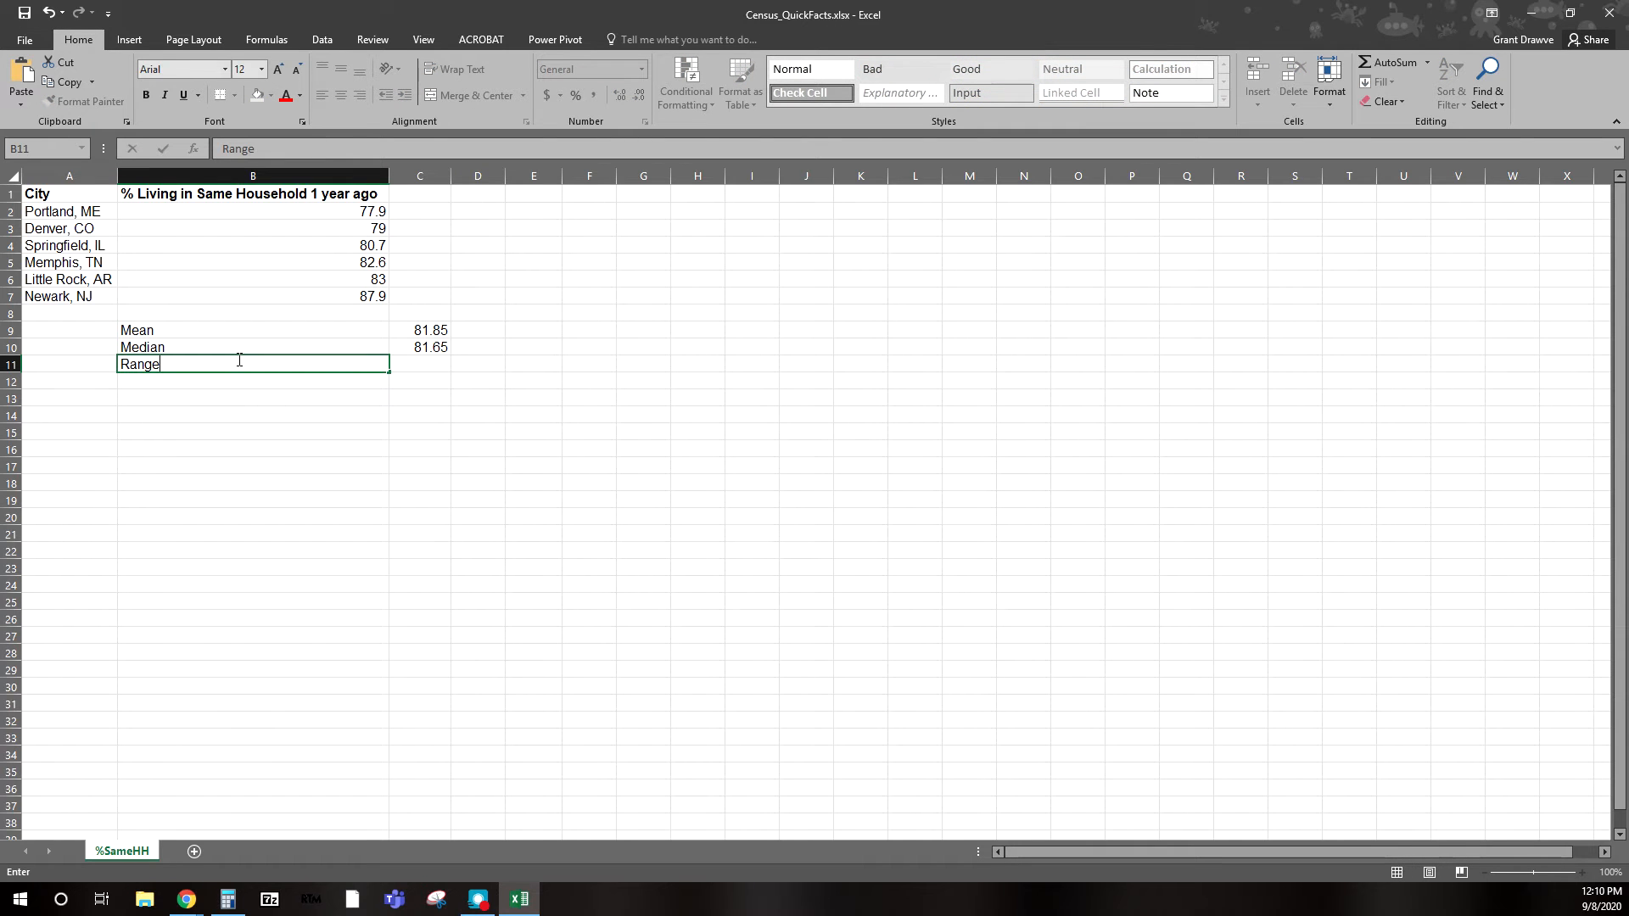
Calculate the range in cell C11 by subtracting the lowest percentage, B2, from the highest, B7.
left_click(411, 363)
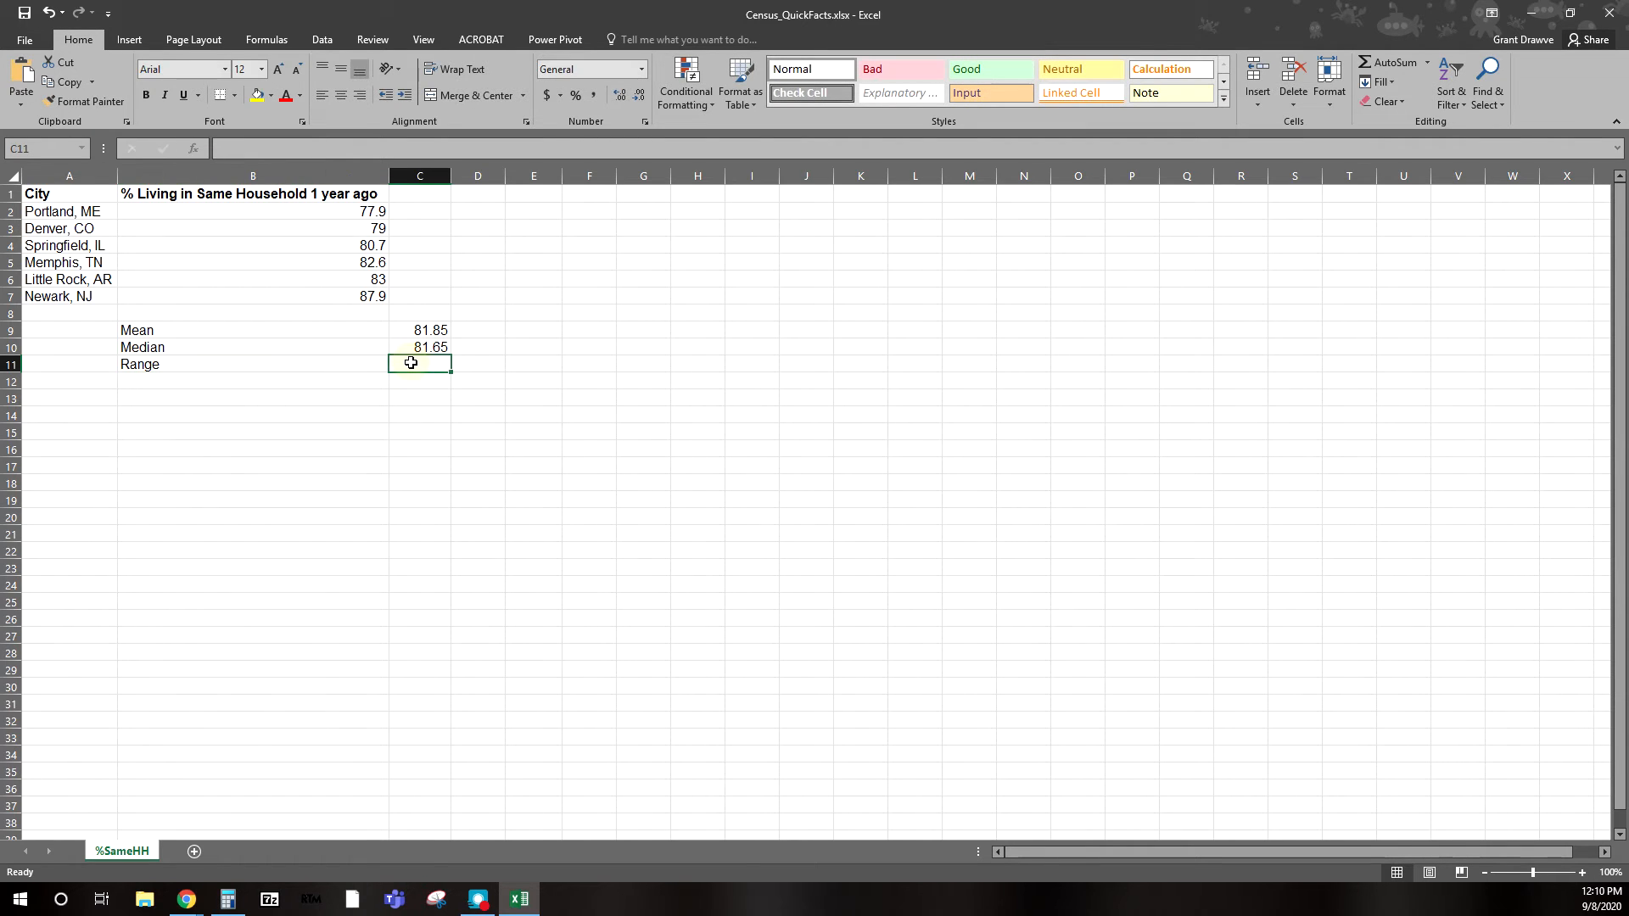
type("=")
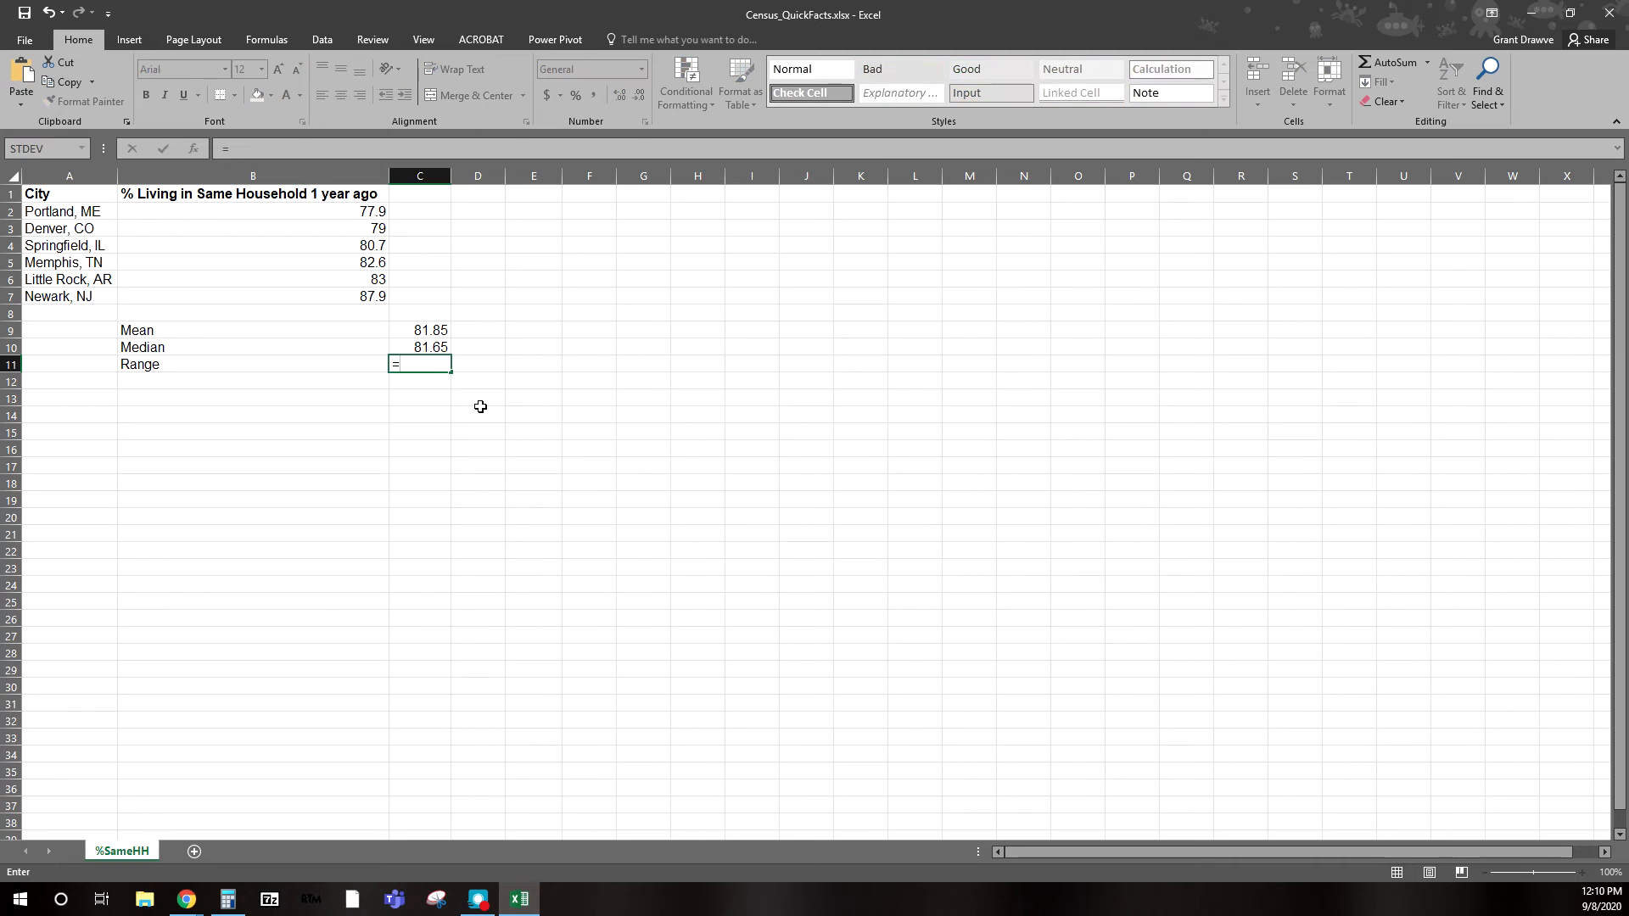
type("(")
left_click(320, 298)
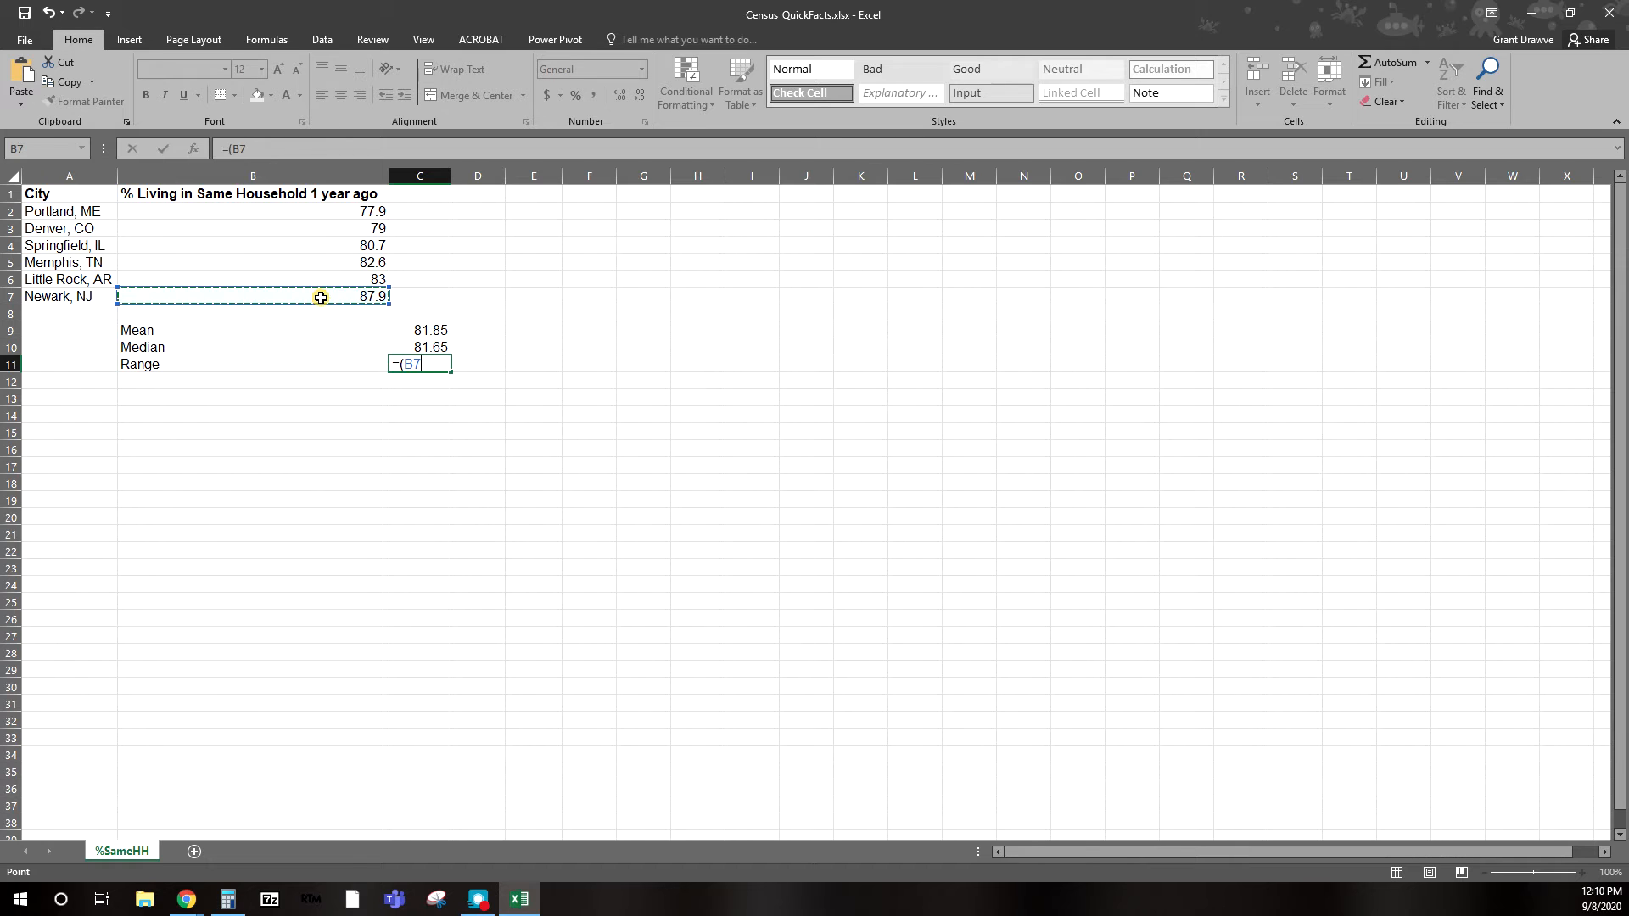
type("-")
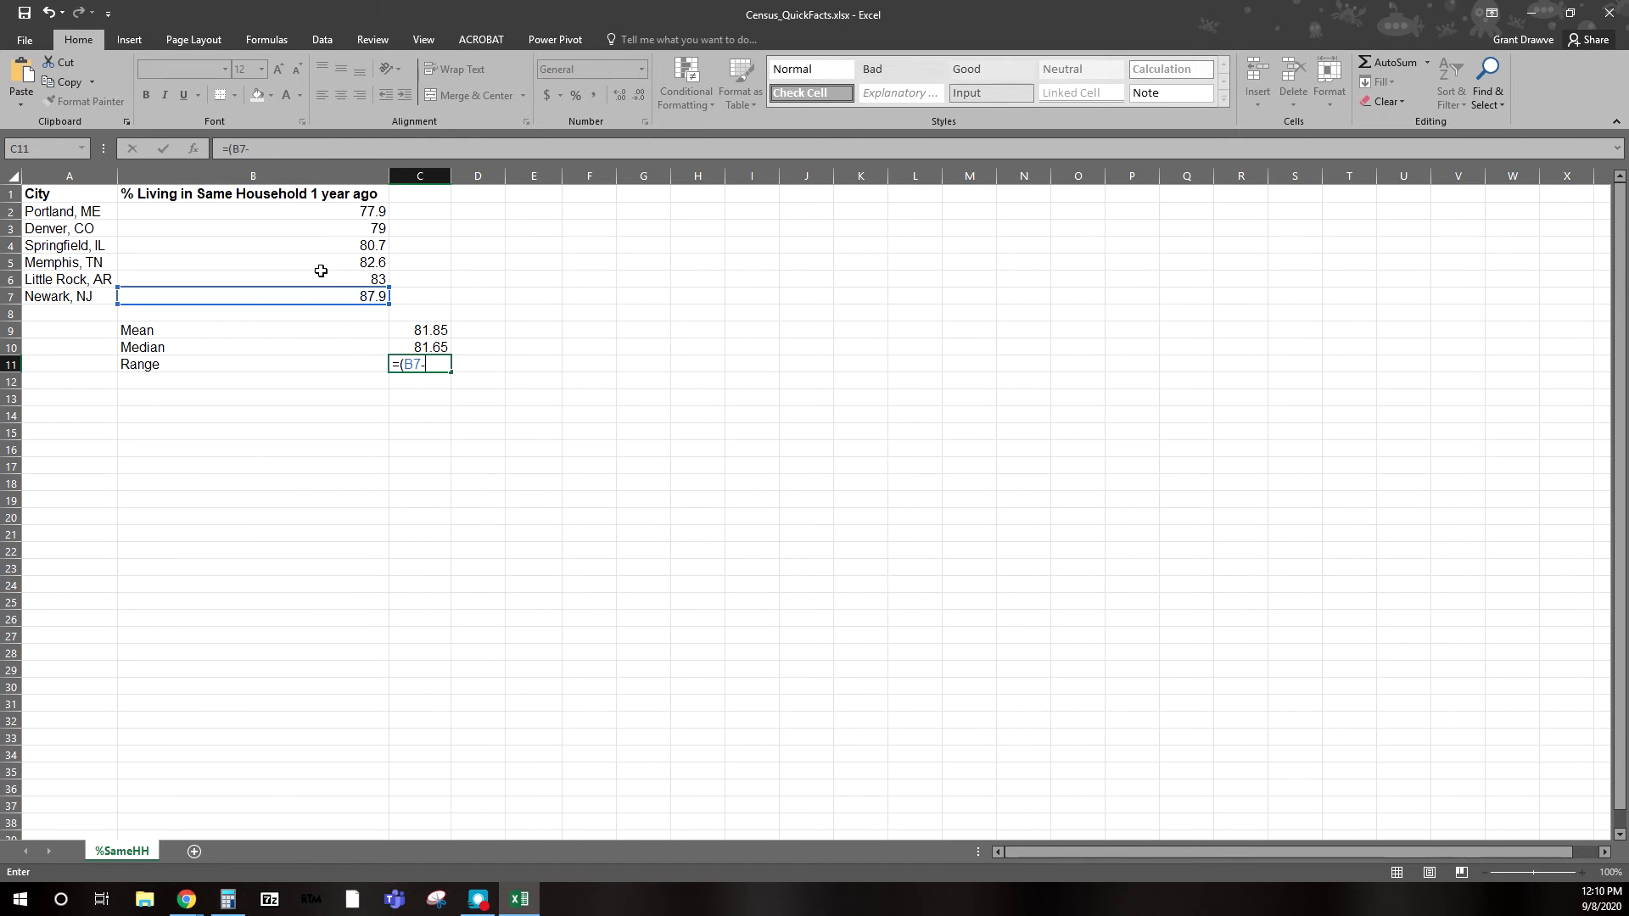
left_click(301, 211)
type(")")
key("Return")
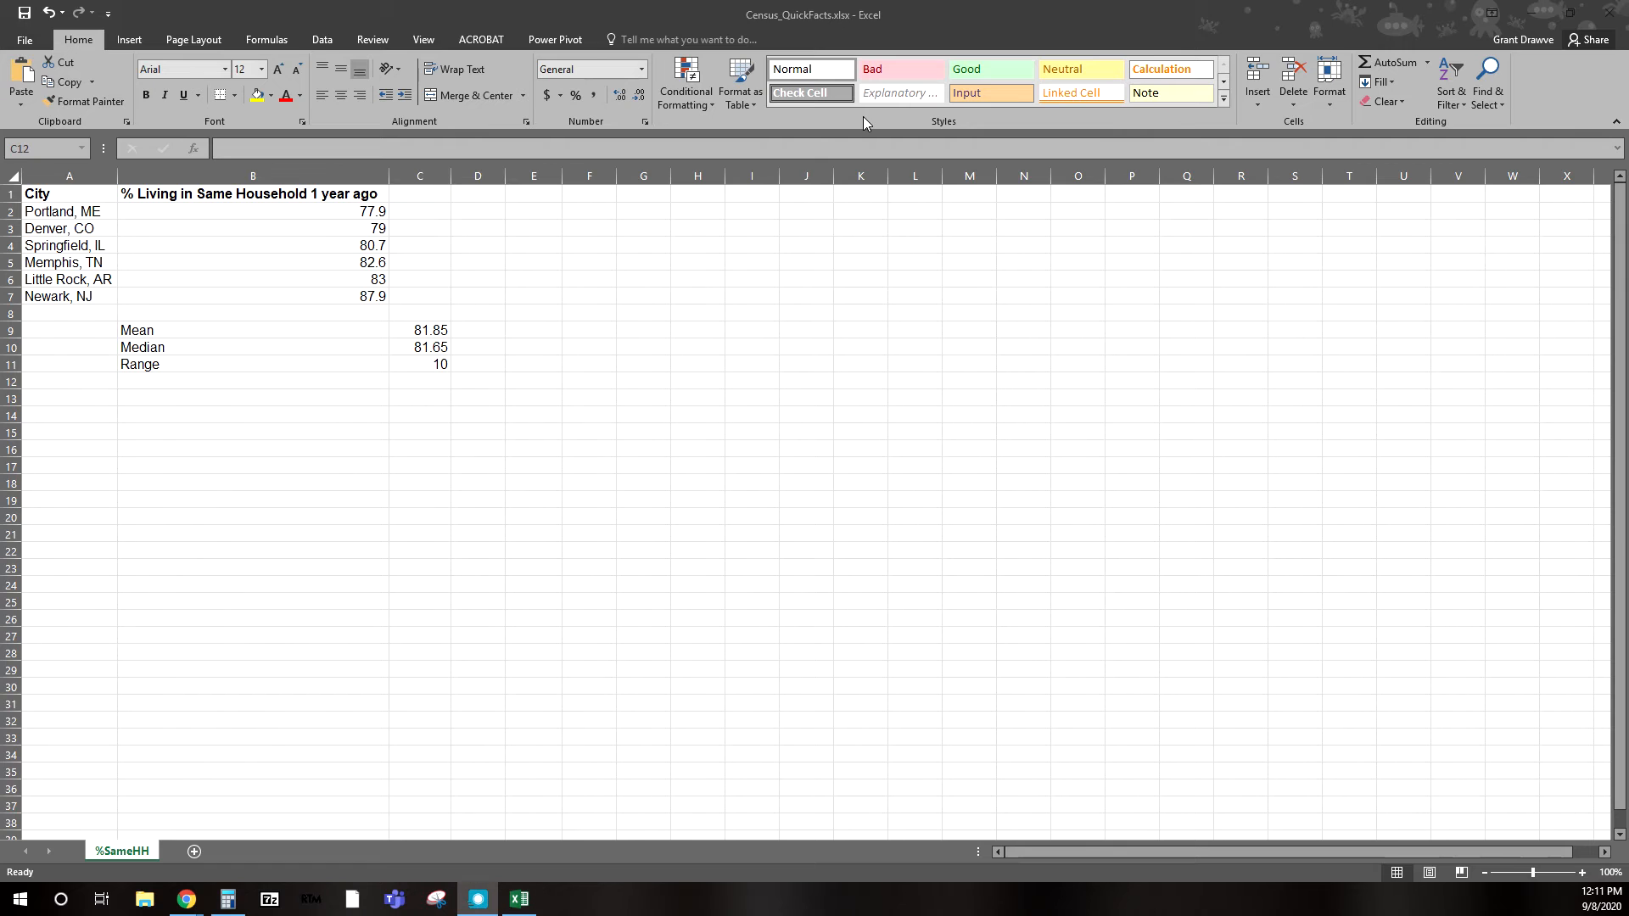
Paste the copied picture of the sample standard deviation formula below the summary statistics.
left_click(164, 458)
key("ctrl+v")
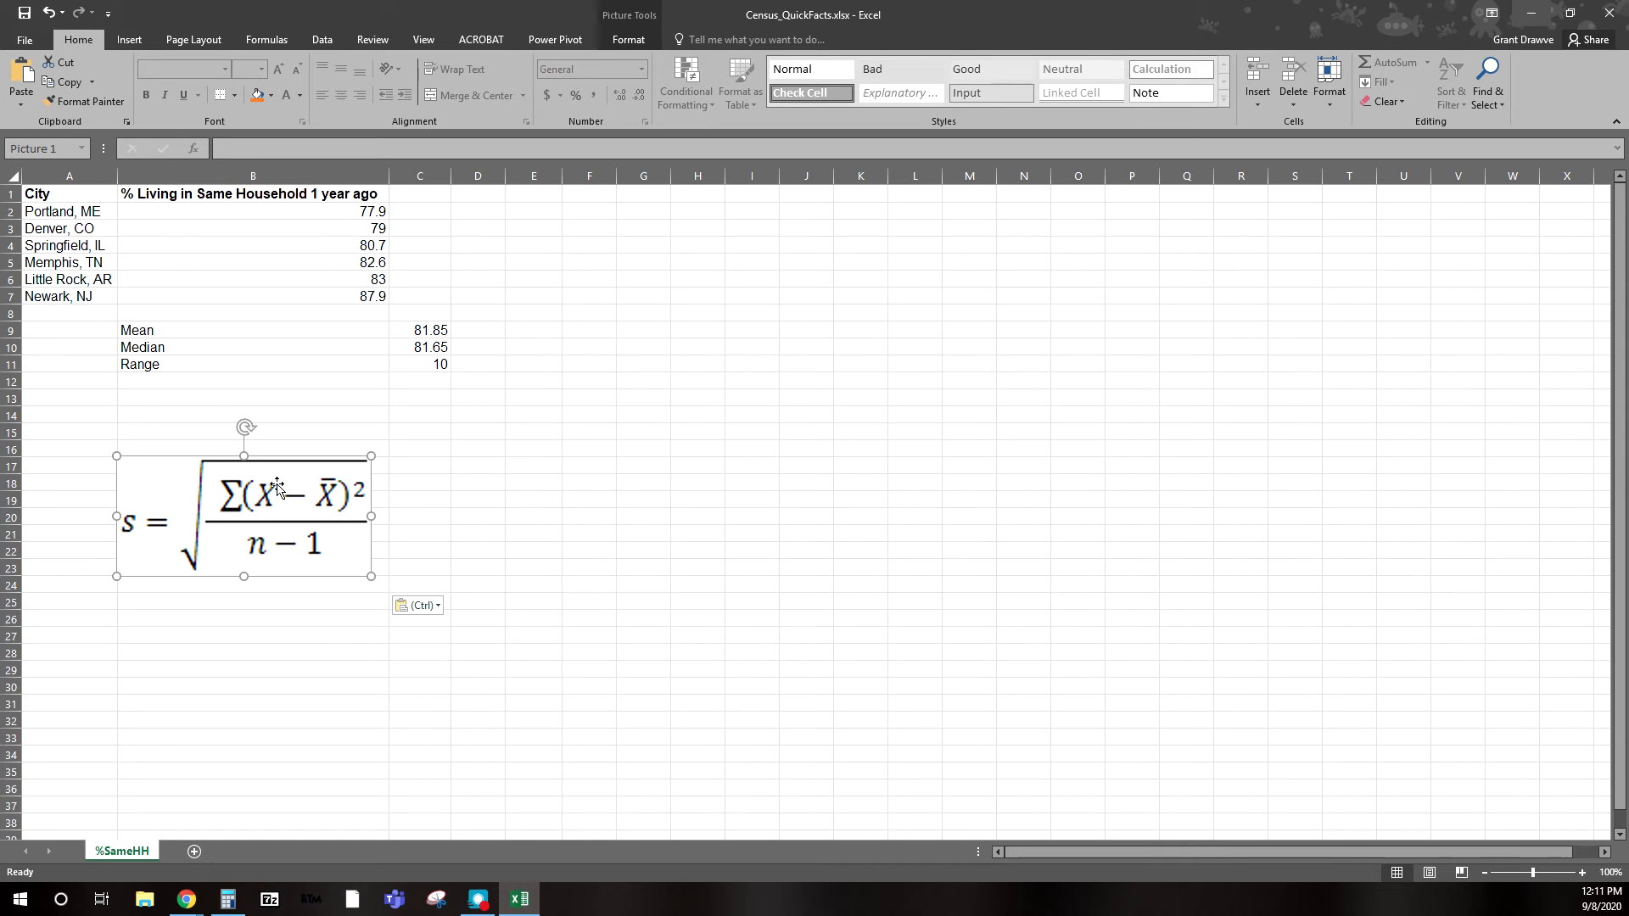
Enter the mean as the positive value 81.85 in cell C2 and copy it down through C7.
left_click(408, 214)
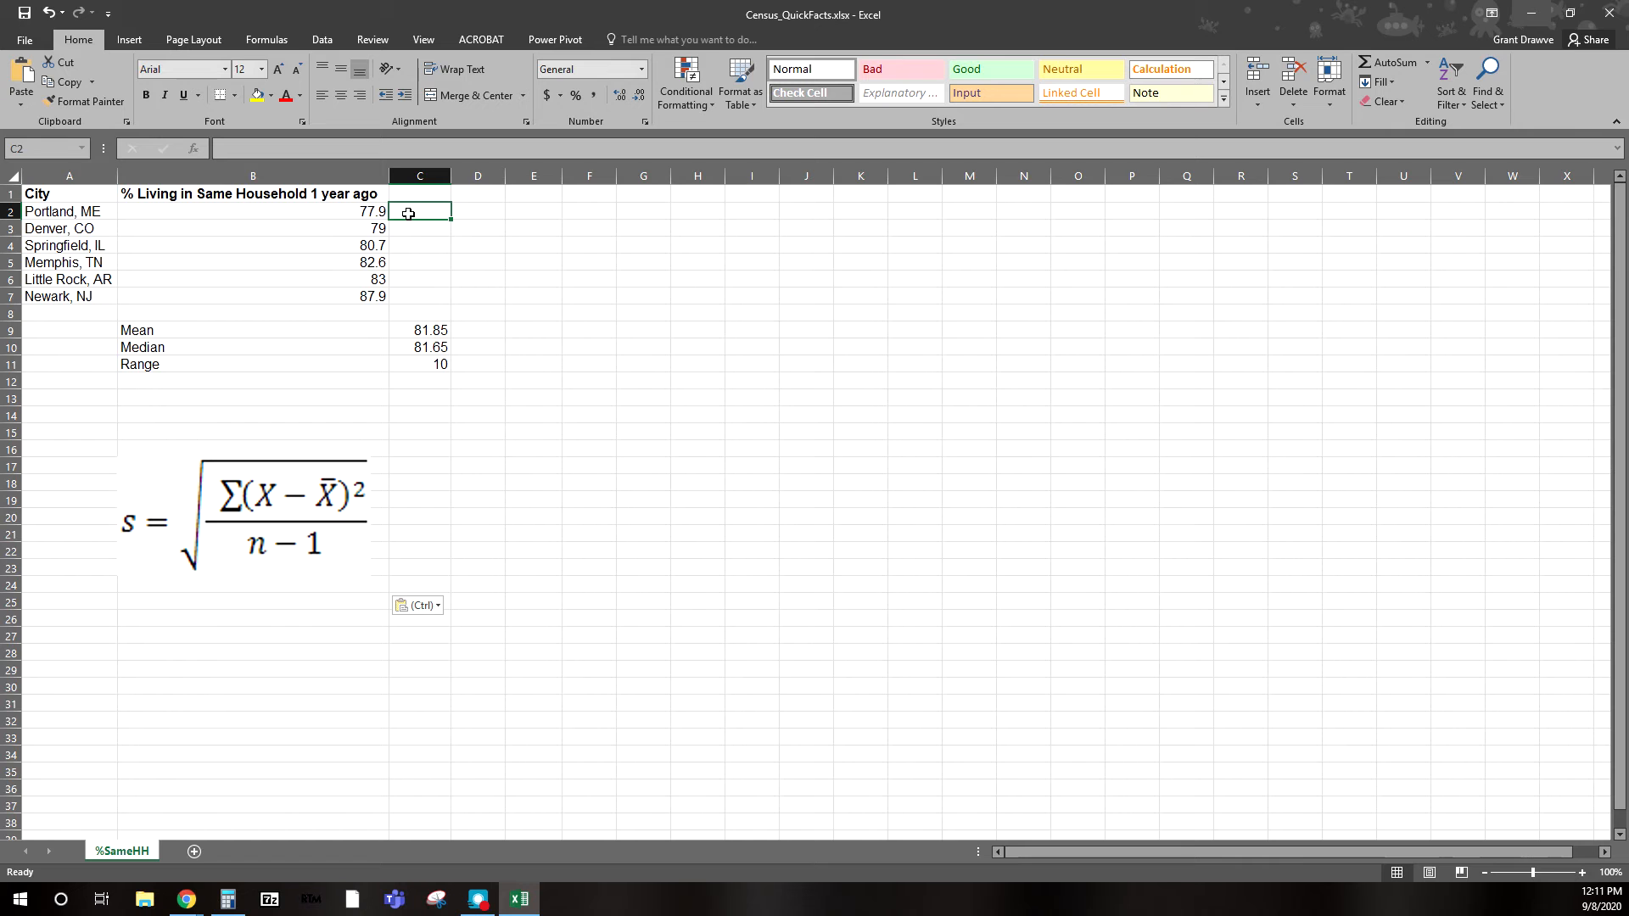
type("=")
type("81")
type(".85")
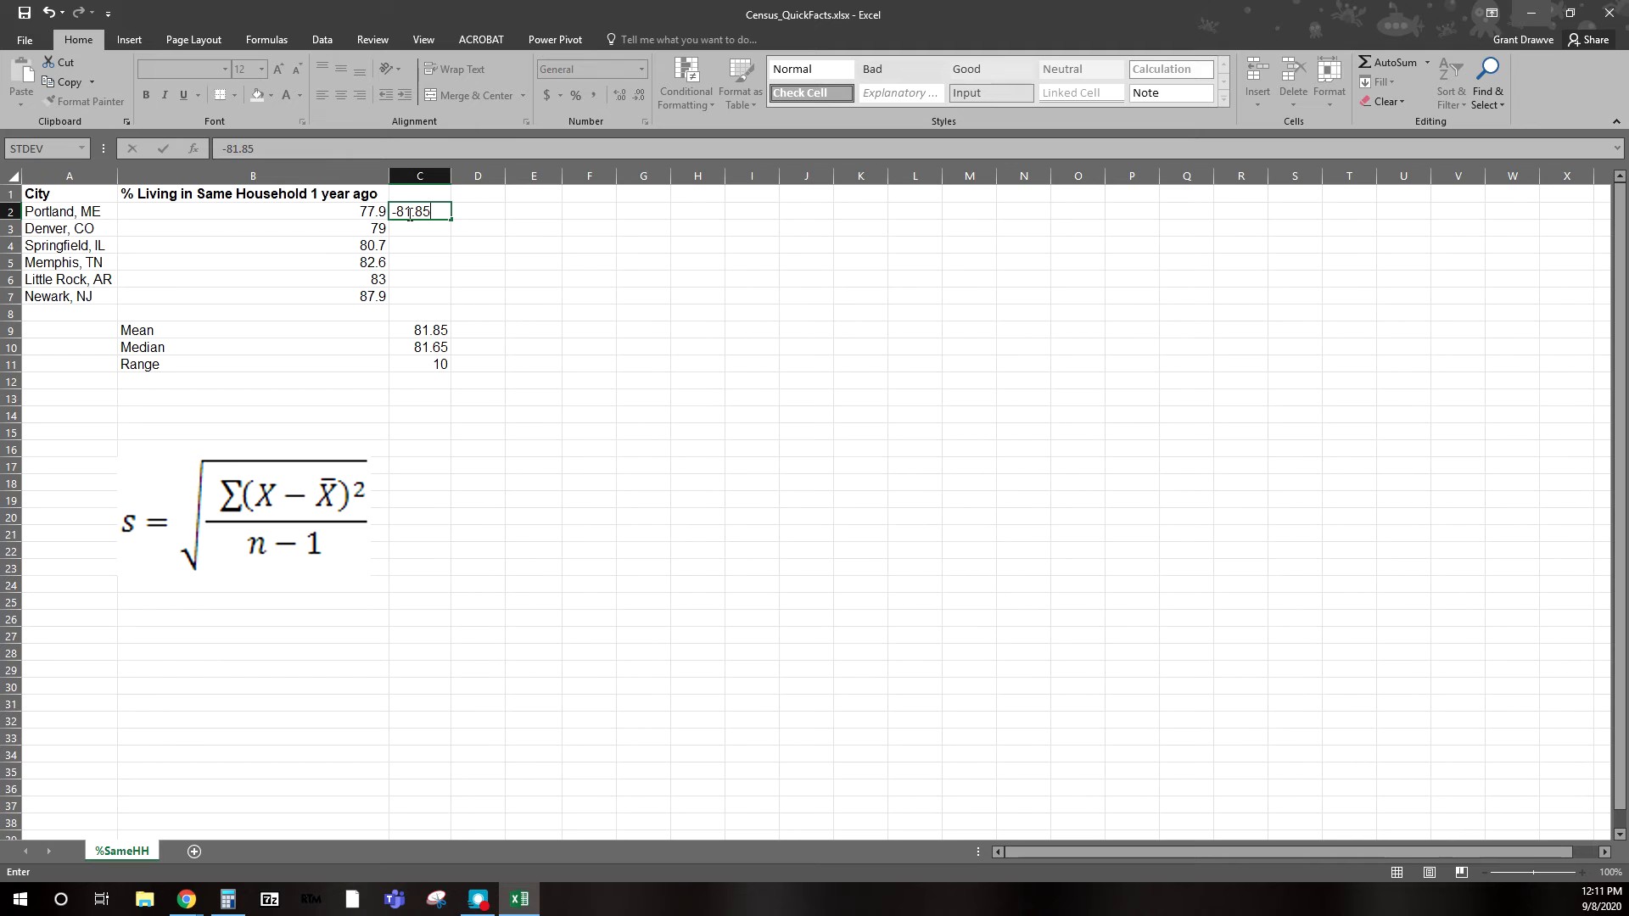
key("Return")
left_click(404, 212)
left_click(226, 148)
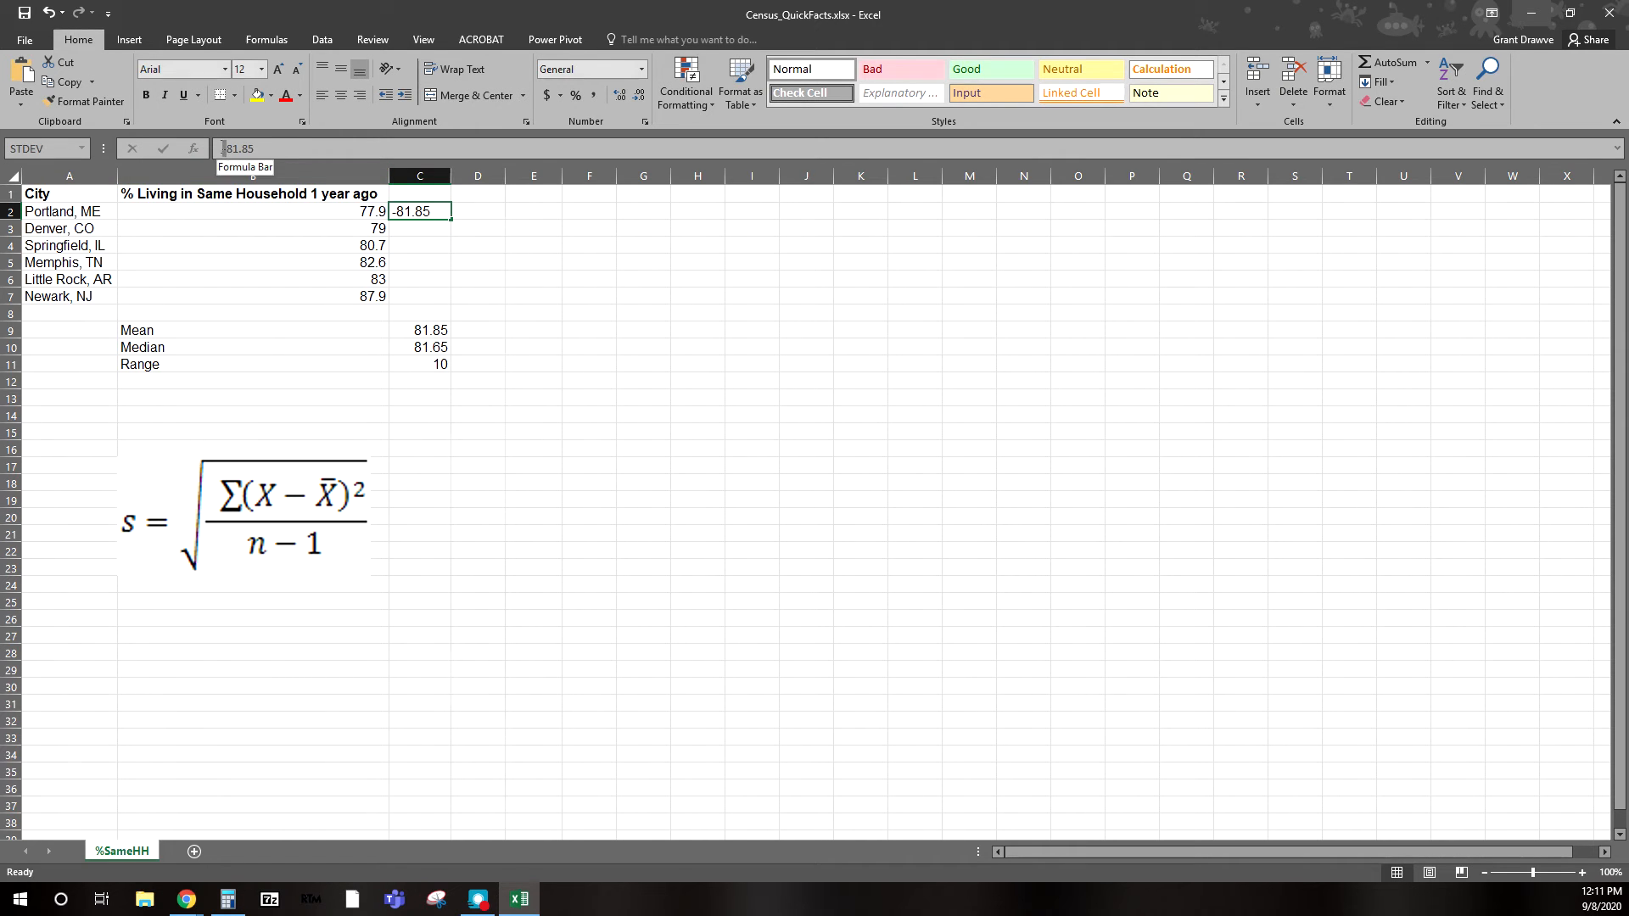
key("BackSpace")
left_click(438, 236)
left_click(437, 214)
left_click_drag(450, 219, 446, 298)
Add the column headers Mean in C1 and Difference in D1.
left_click(428, 192)
type("Mean")
key("Tab")
type("Difference")
key("Return")
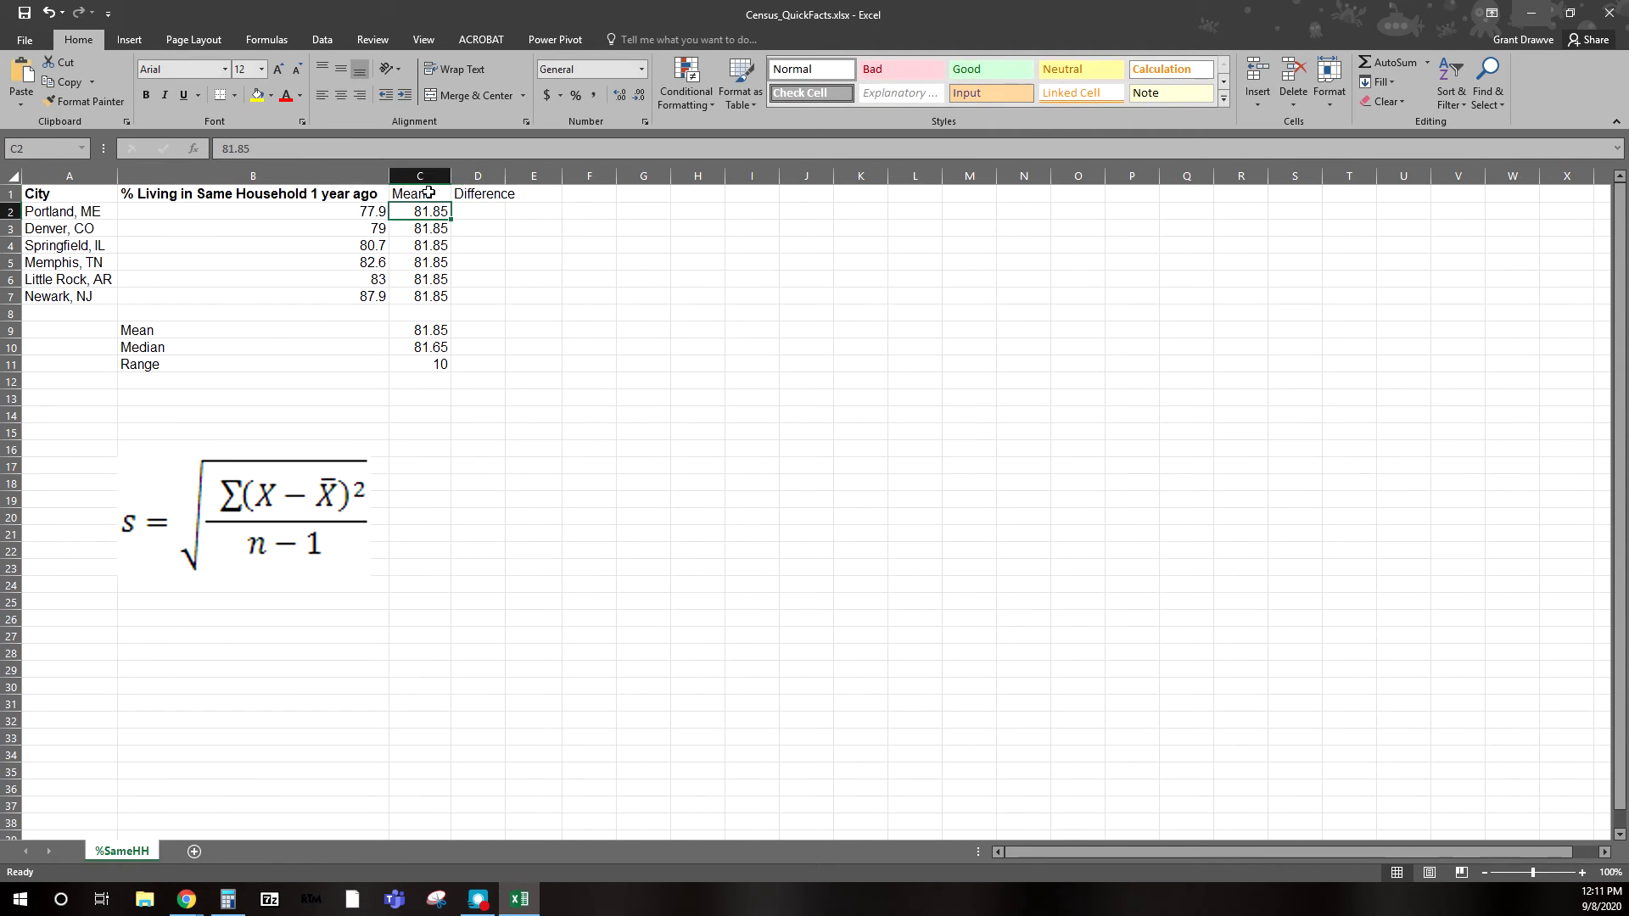
Calculate Portland's deviation from the mean in cell D2 with the formula =B2-C2.
key("Right")
type("=")
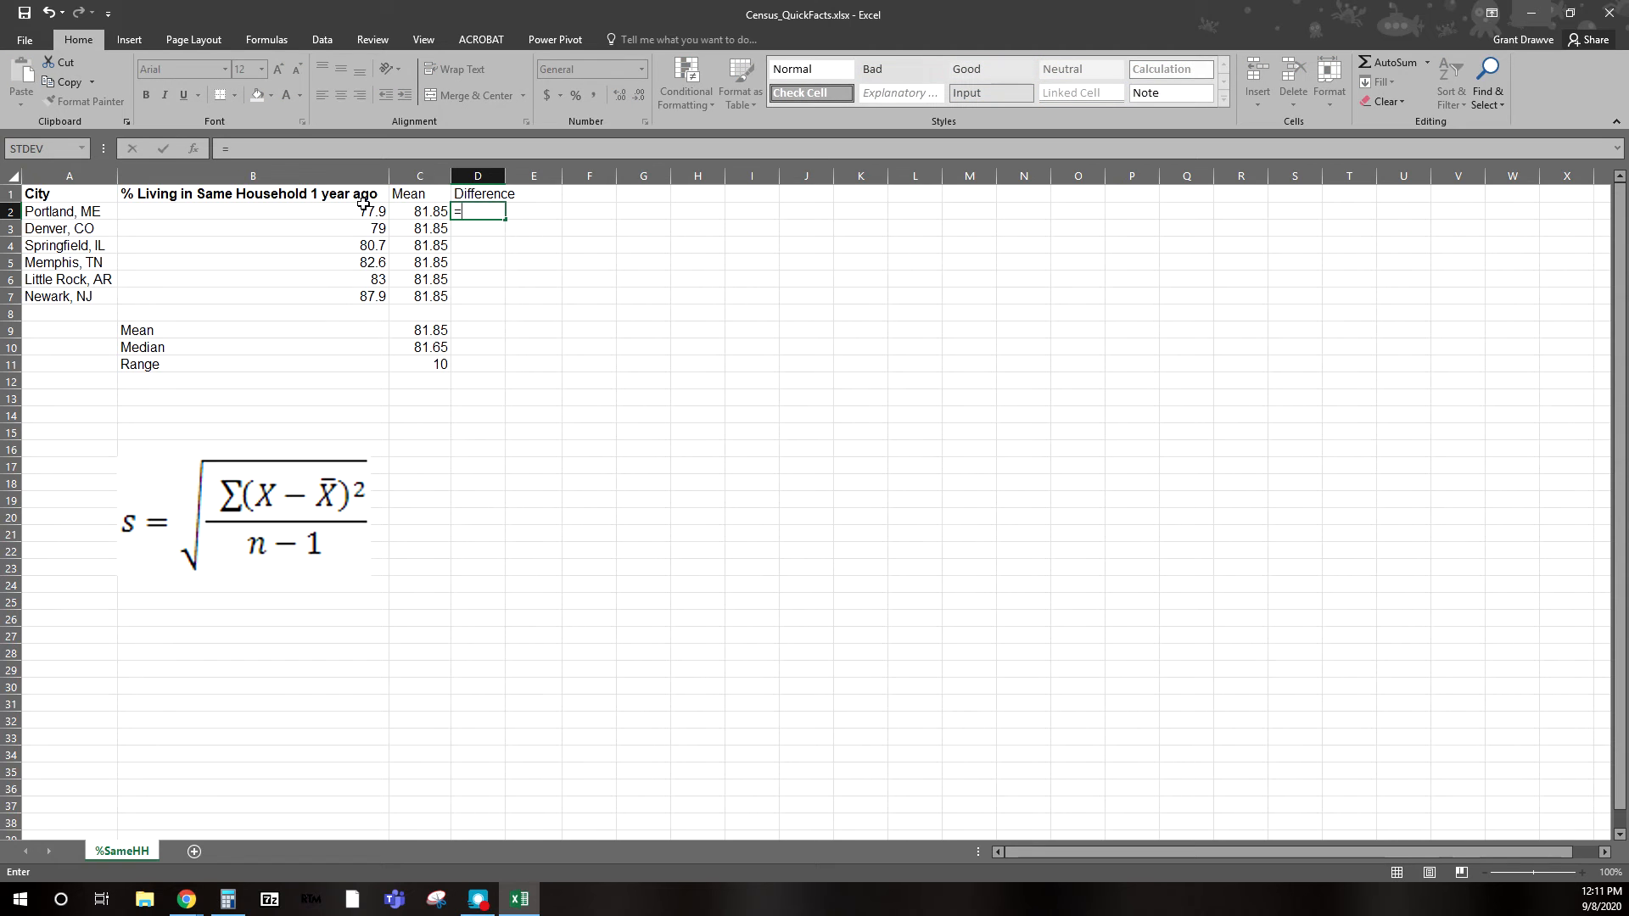
left_click(342, 212)
type("-")
left_click(417, 219)
key("Return")
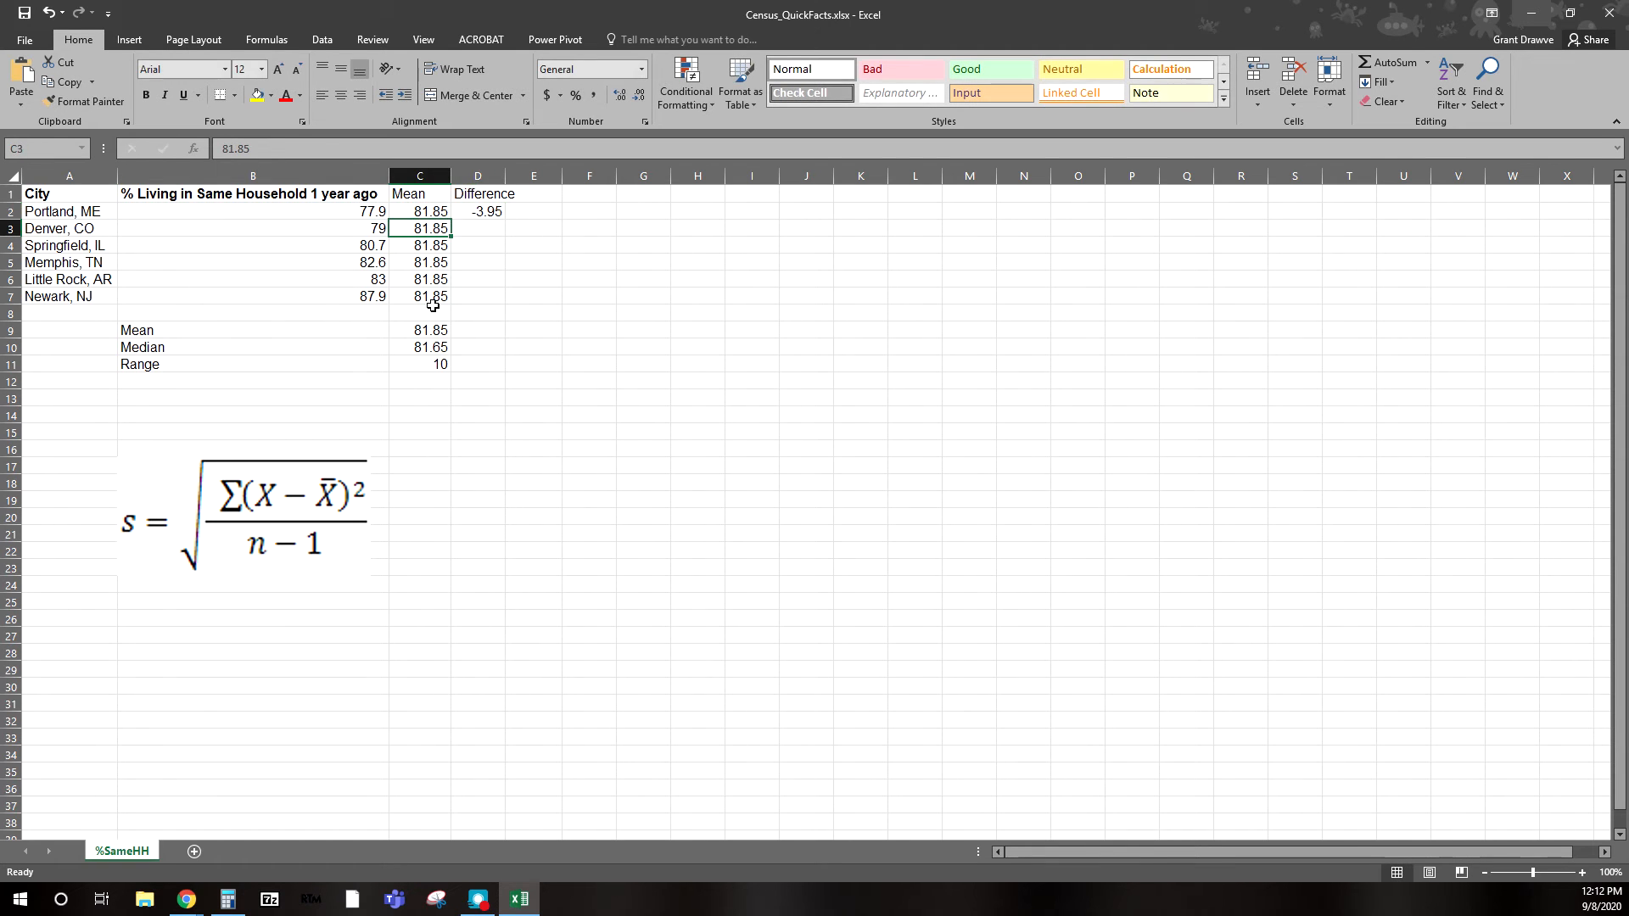
Copy the difference formula from D2 down through D7 and widen column D to fit its header.
left_click(499, 211)
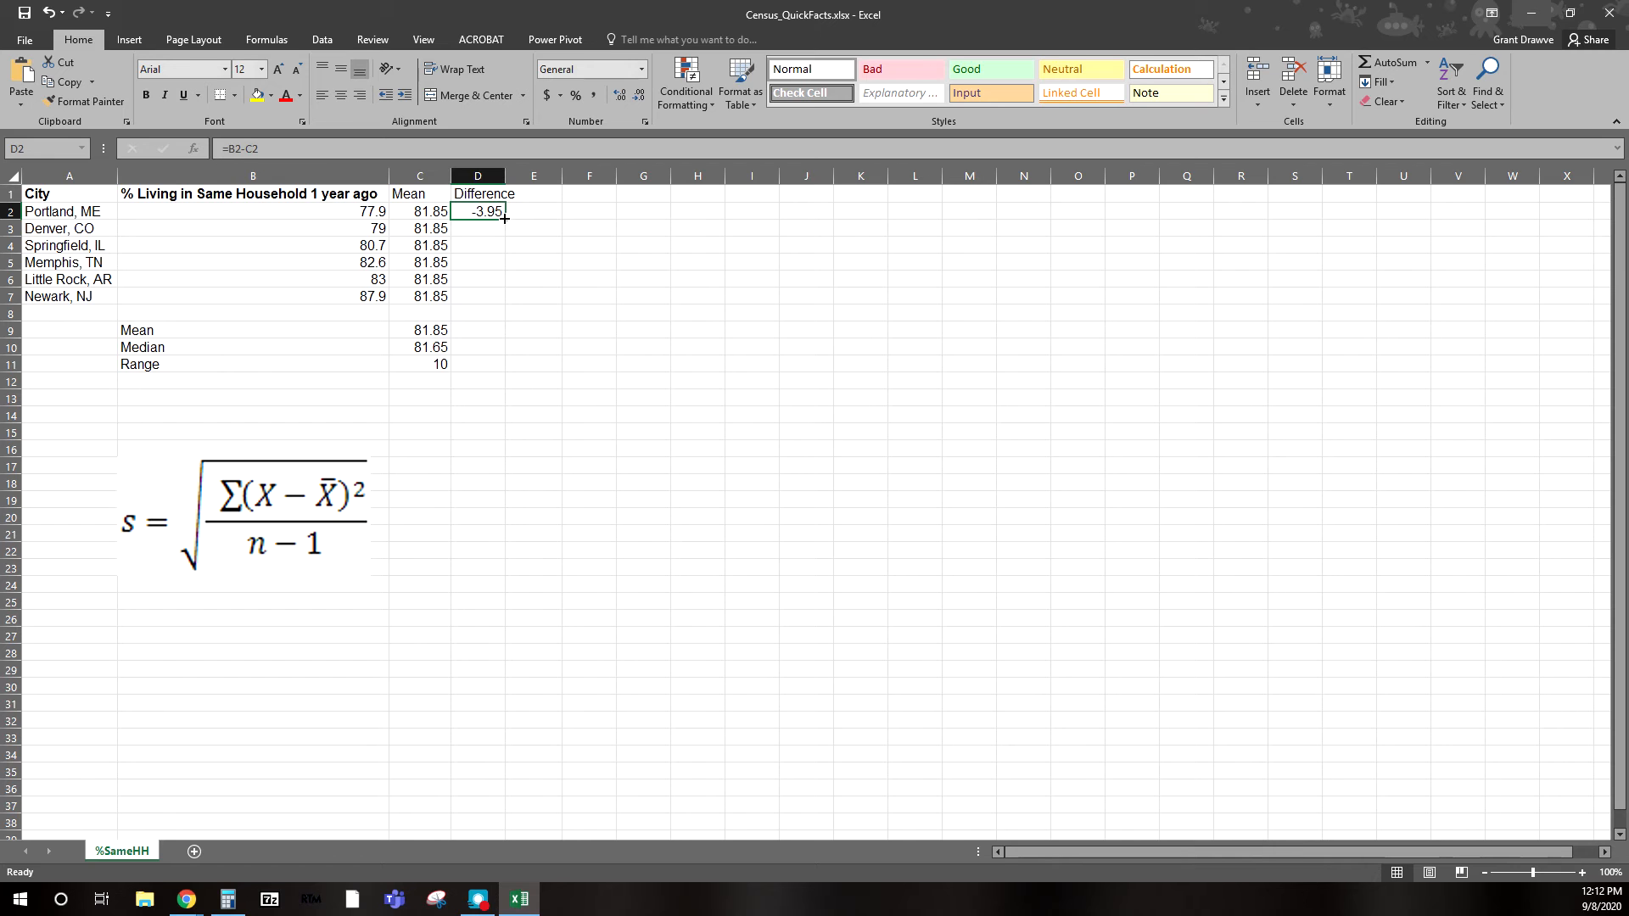
left_click_drag(505, 219, 506, 297)
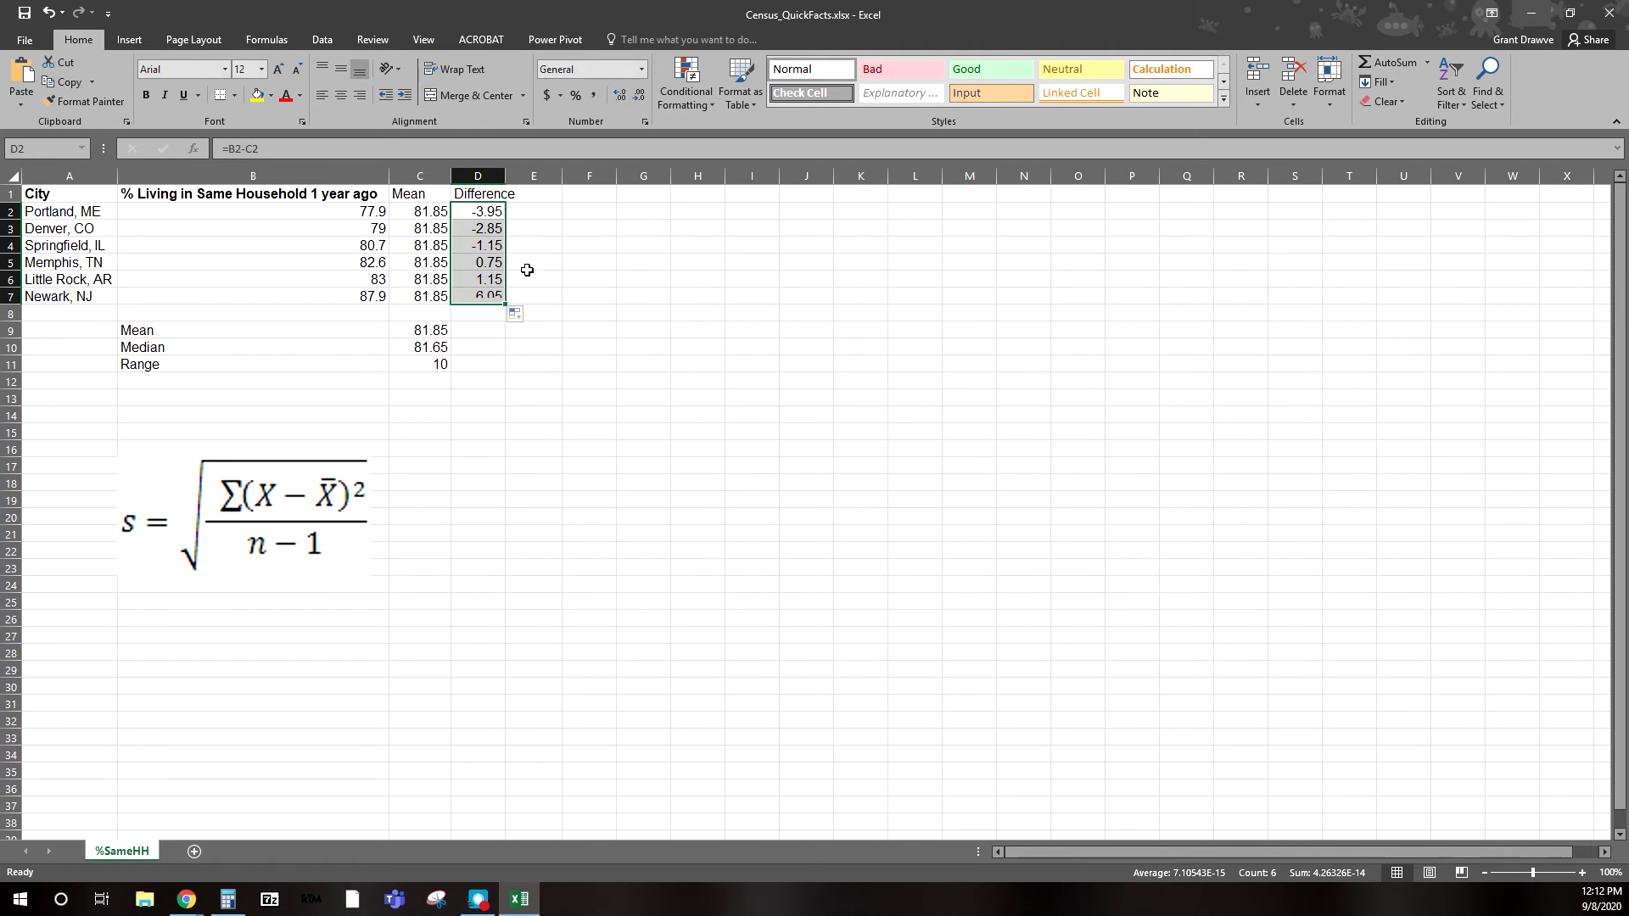
left_click_drag(505, 175, 520, 176)
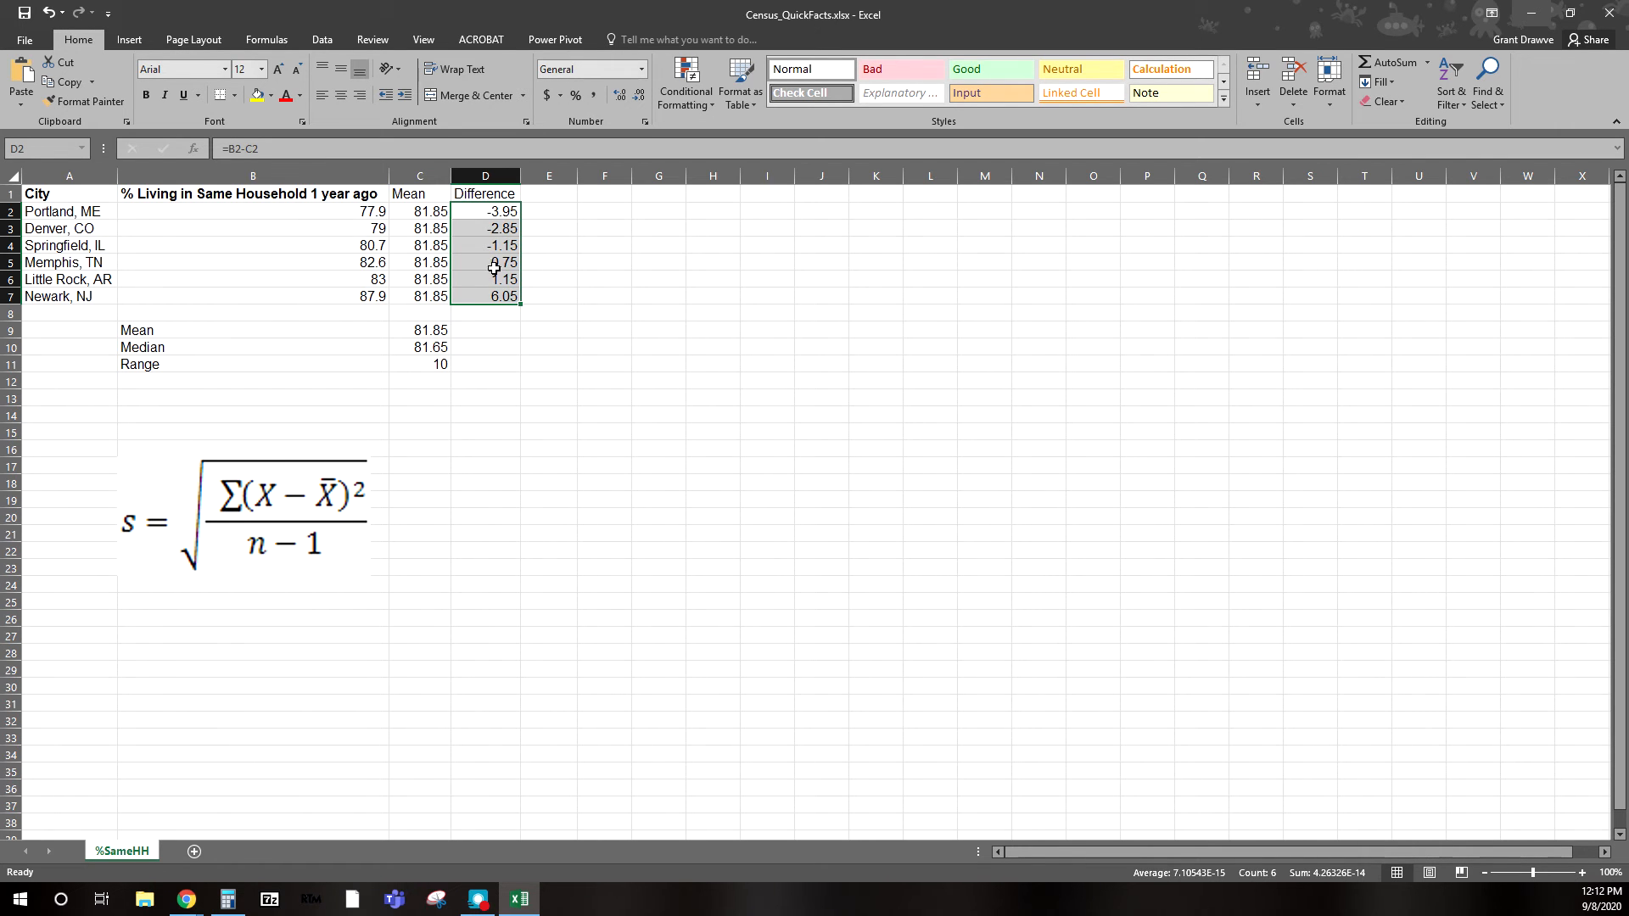
Add the header Squared in E1 and square the first difference in E2 with =D2*D2.
left_click(537, 200)
type("Squared")
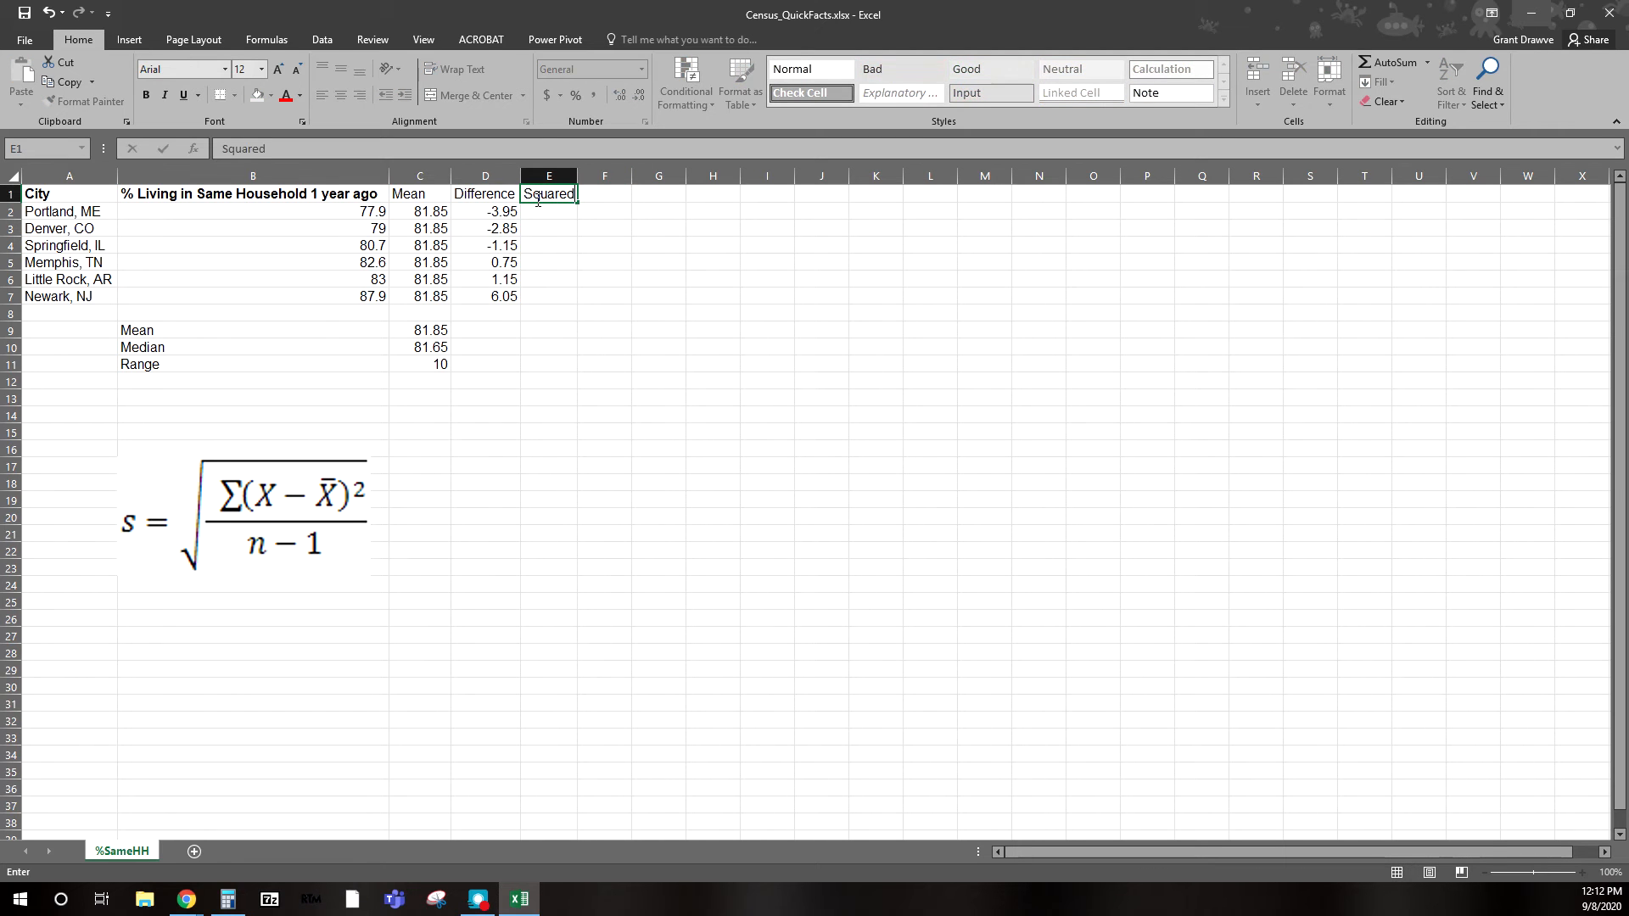
key("Return")
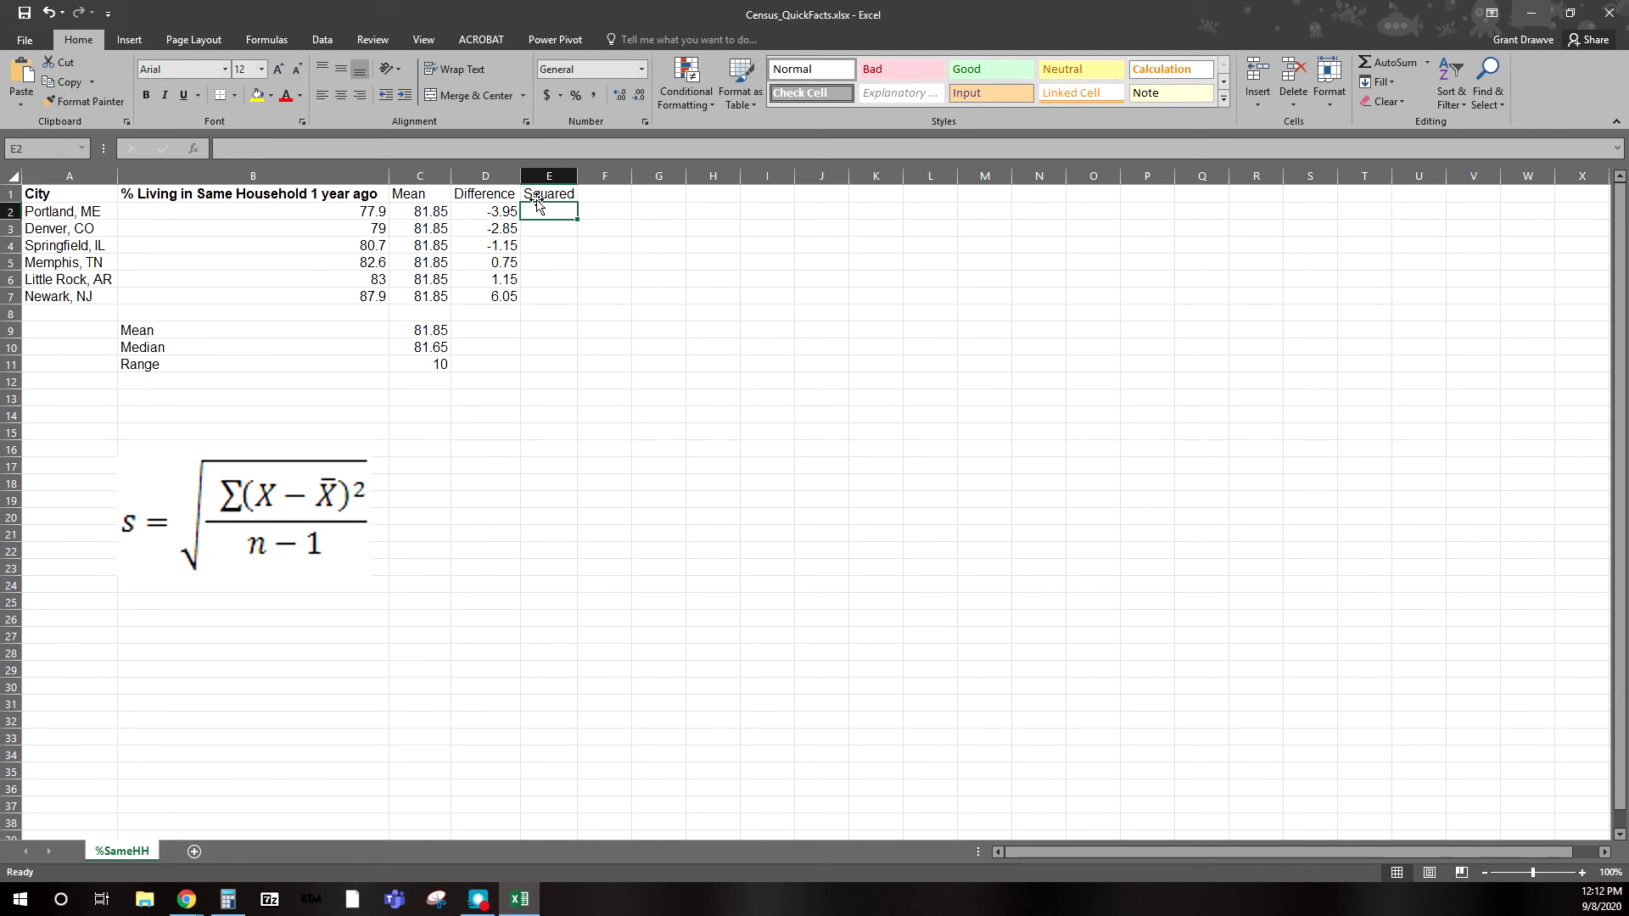
type("=")
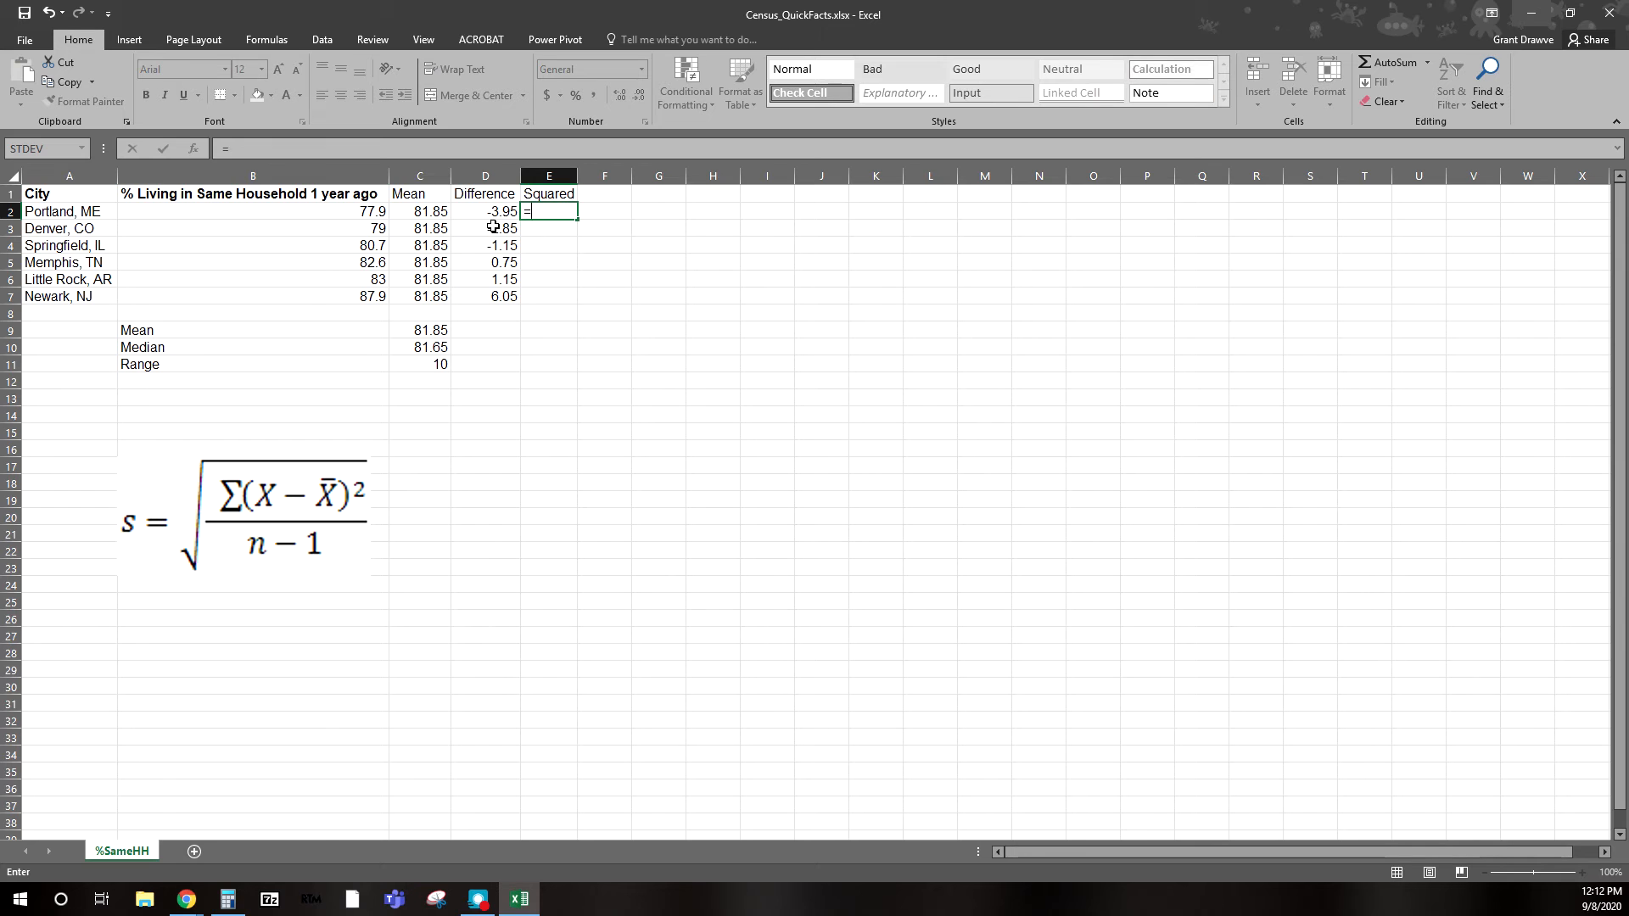
left_click(495, 213)
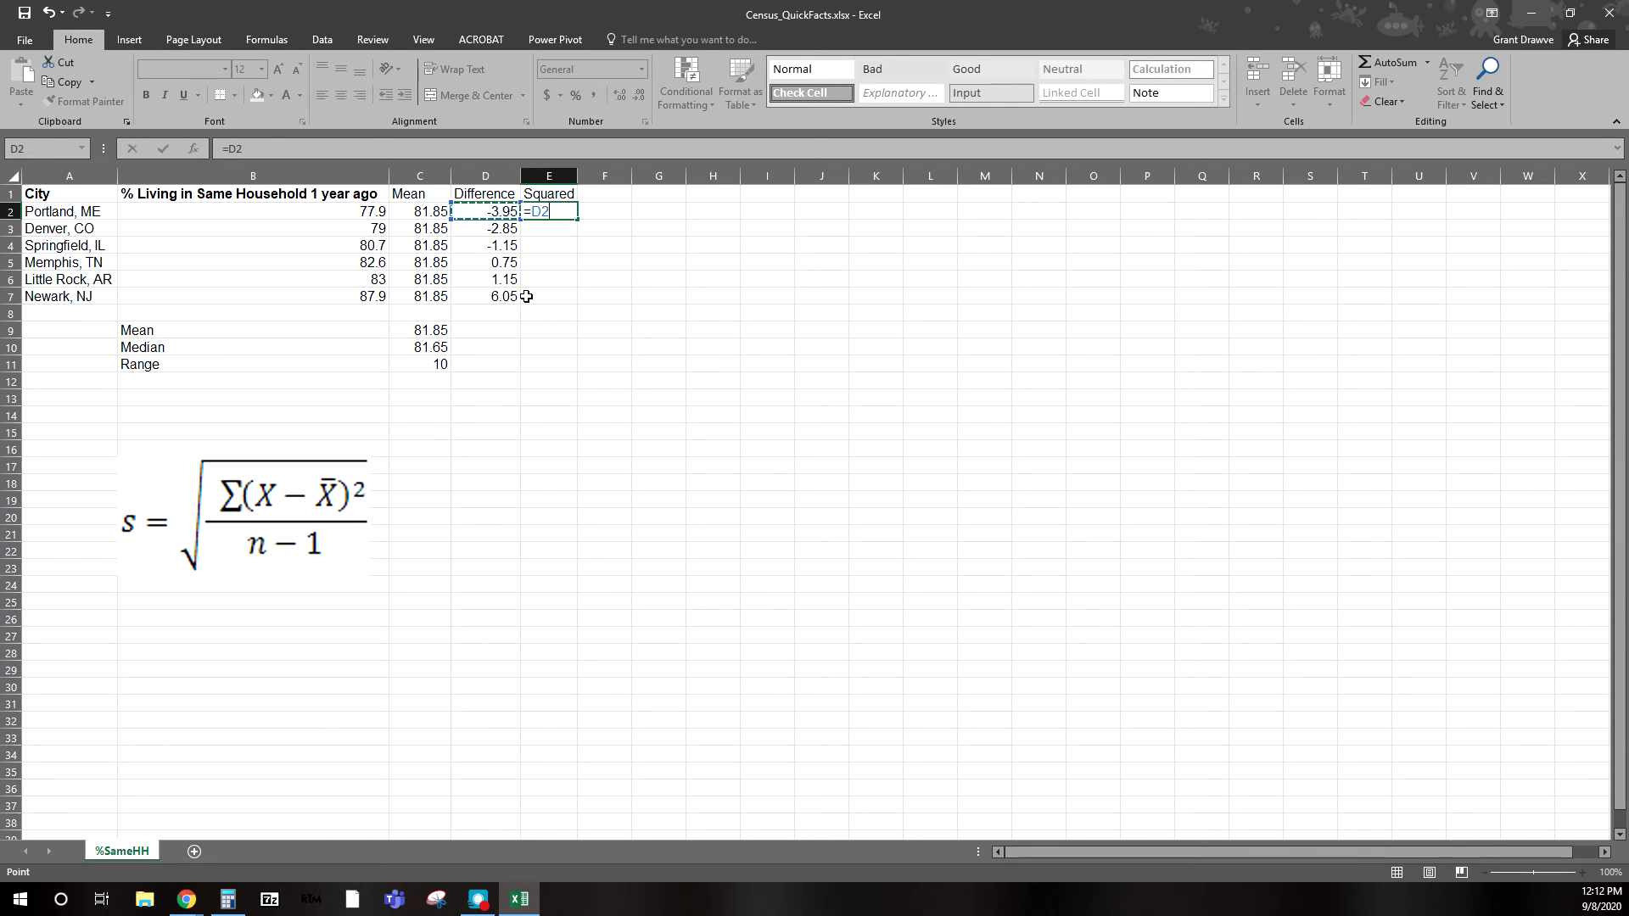
type("*")
left_click(499, 211)
key("Return")
Copy the squaring formula down through E7 and show the values with two decimals, fitting the column width.
left_click(568, 211)
left_click_drag(576, 218, 566, 299)
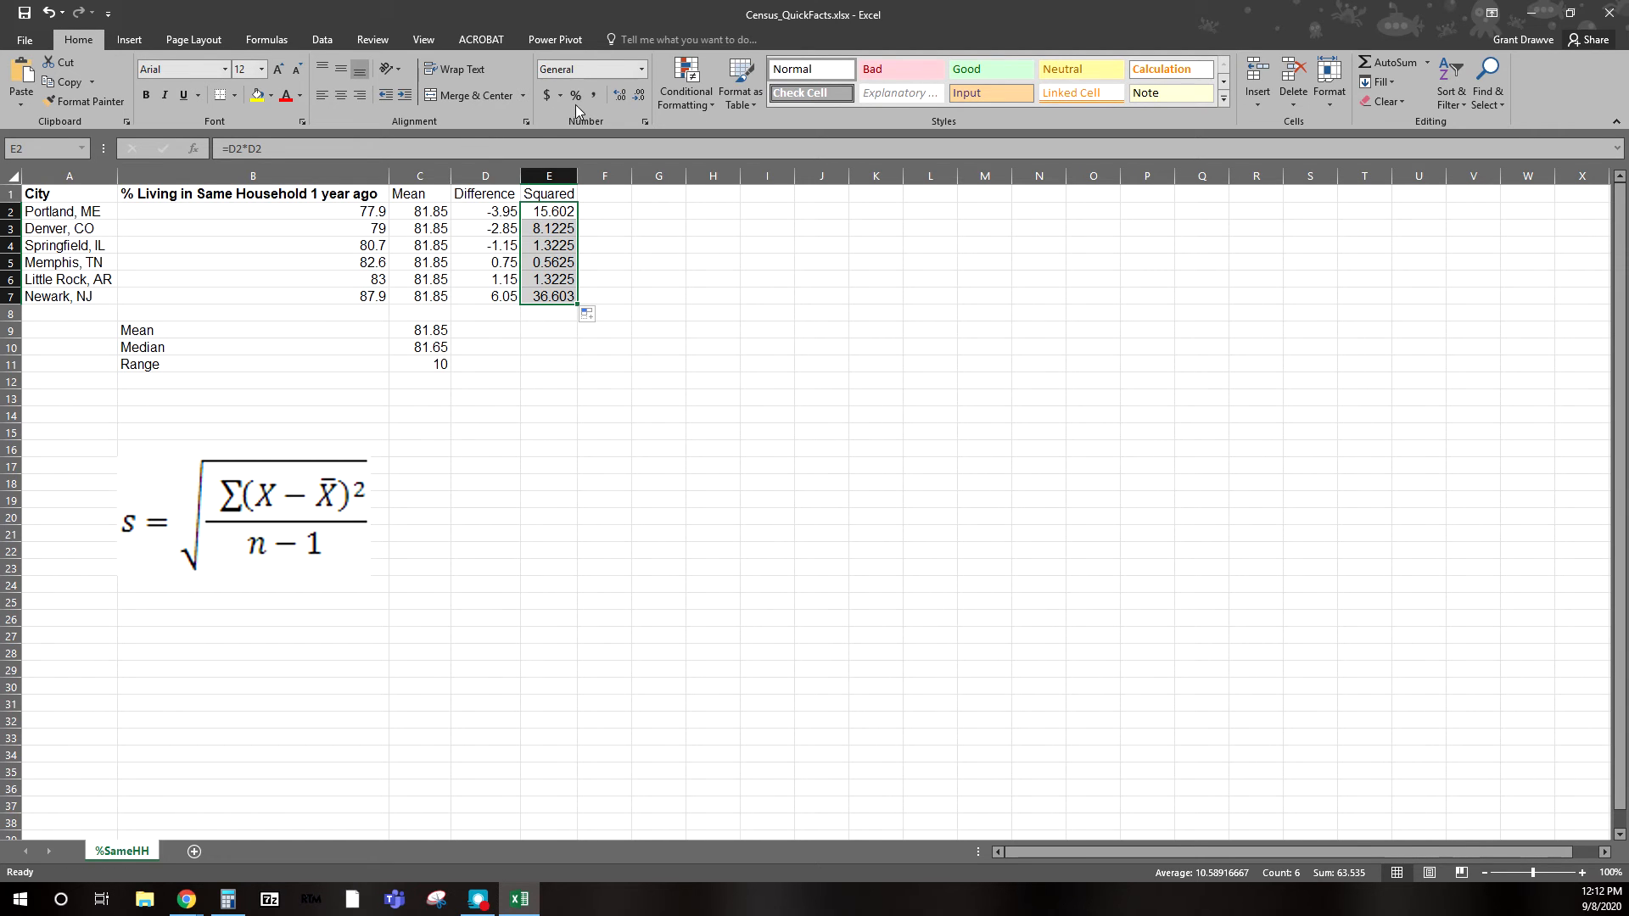
left_click(633, 96)
double_click(583, 176)
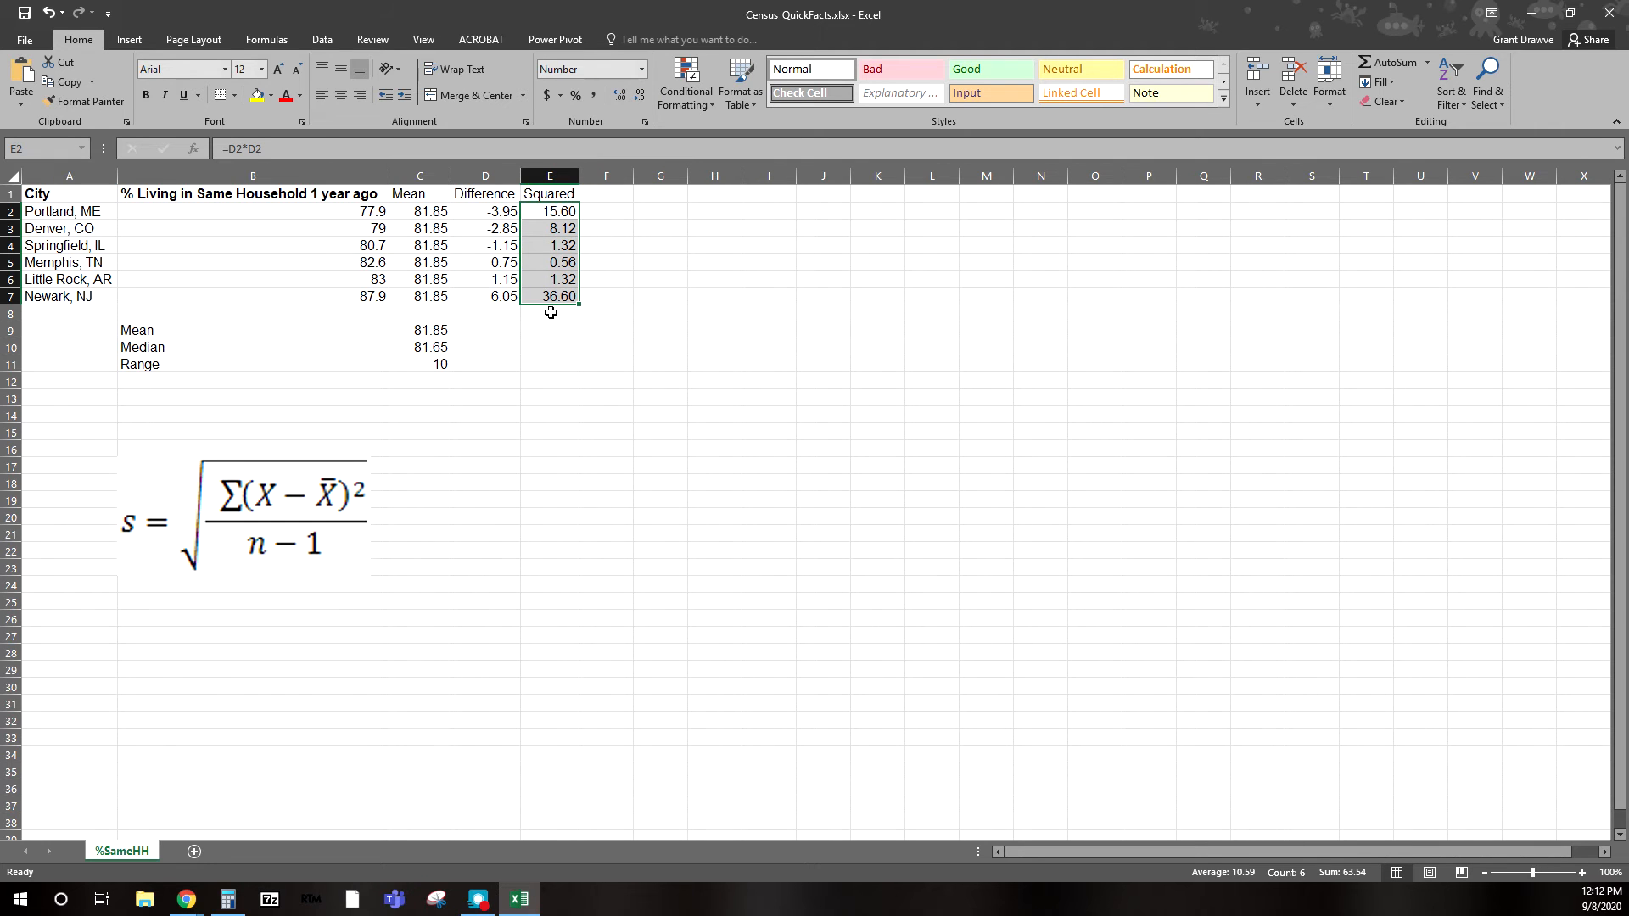
Add the header Sum in F1 and total the squared differences in F2 with =SUM(E2:E7).
left_click(595, 192)
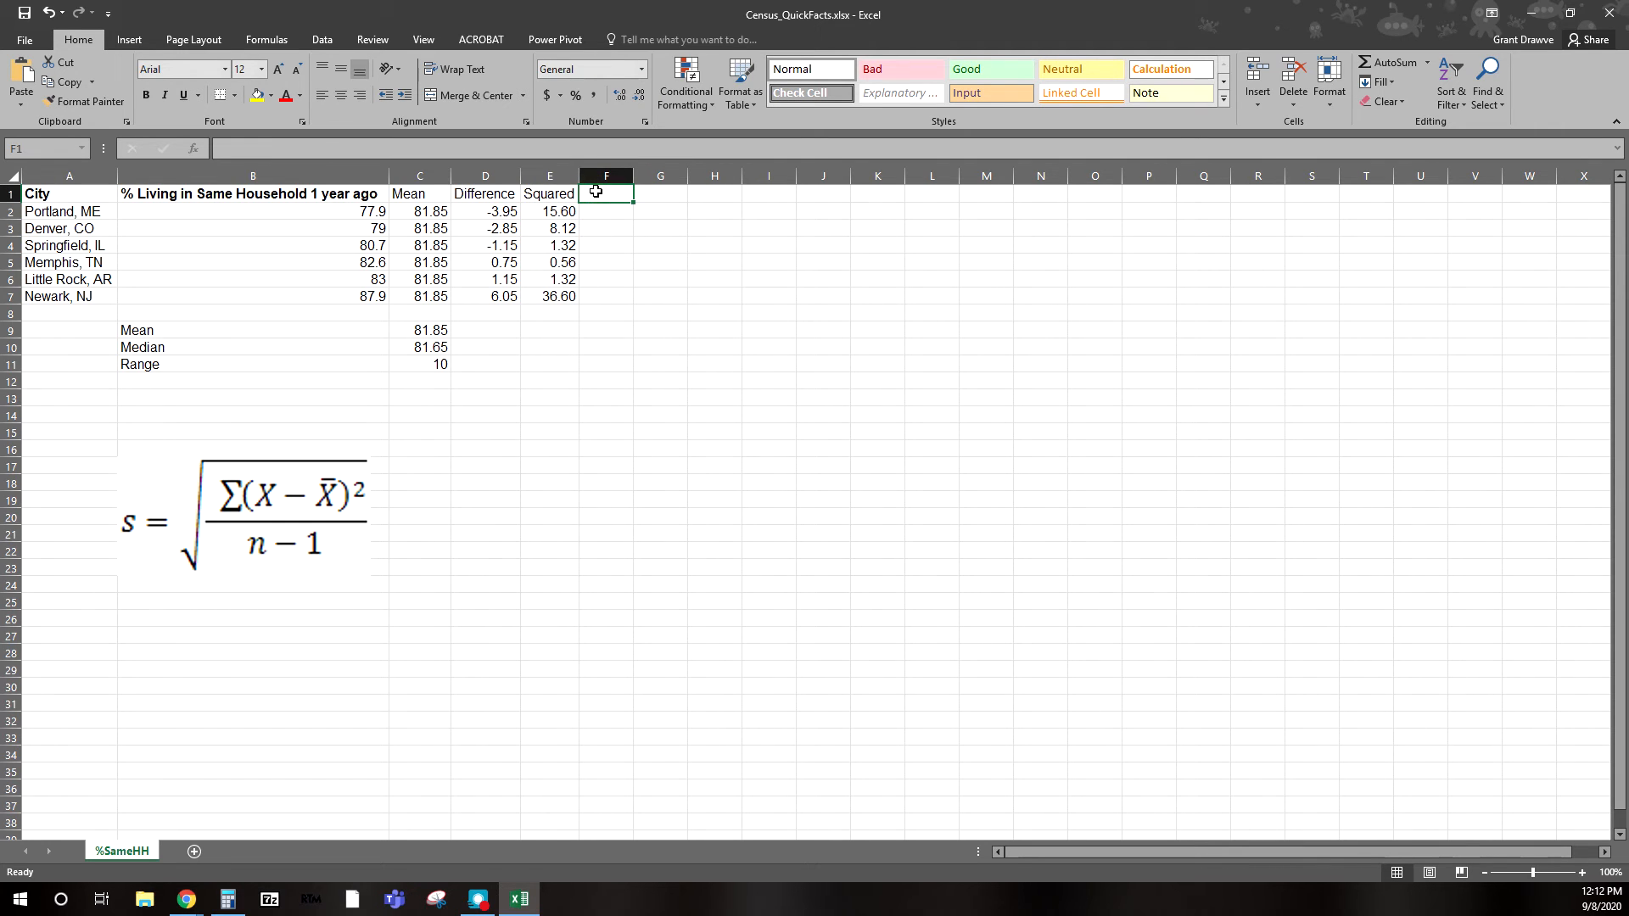
type("Sum")
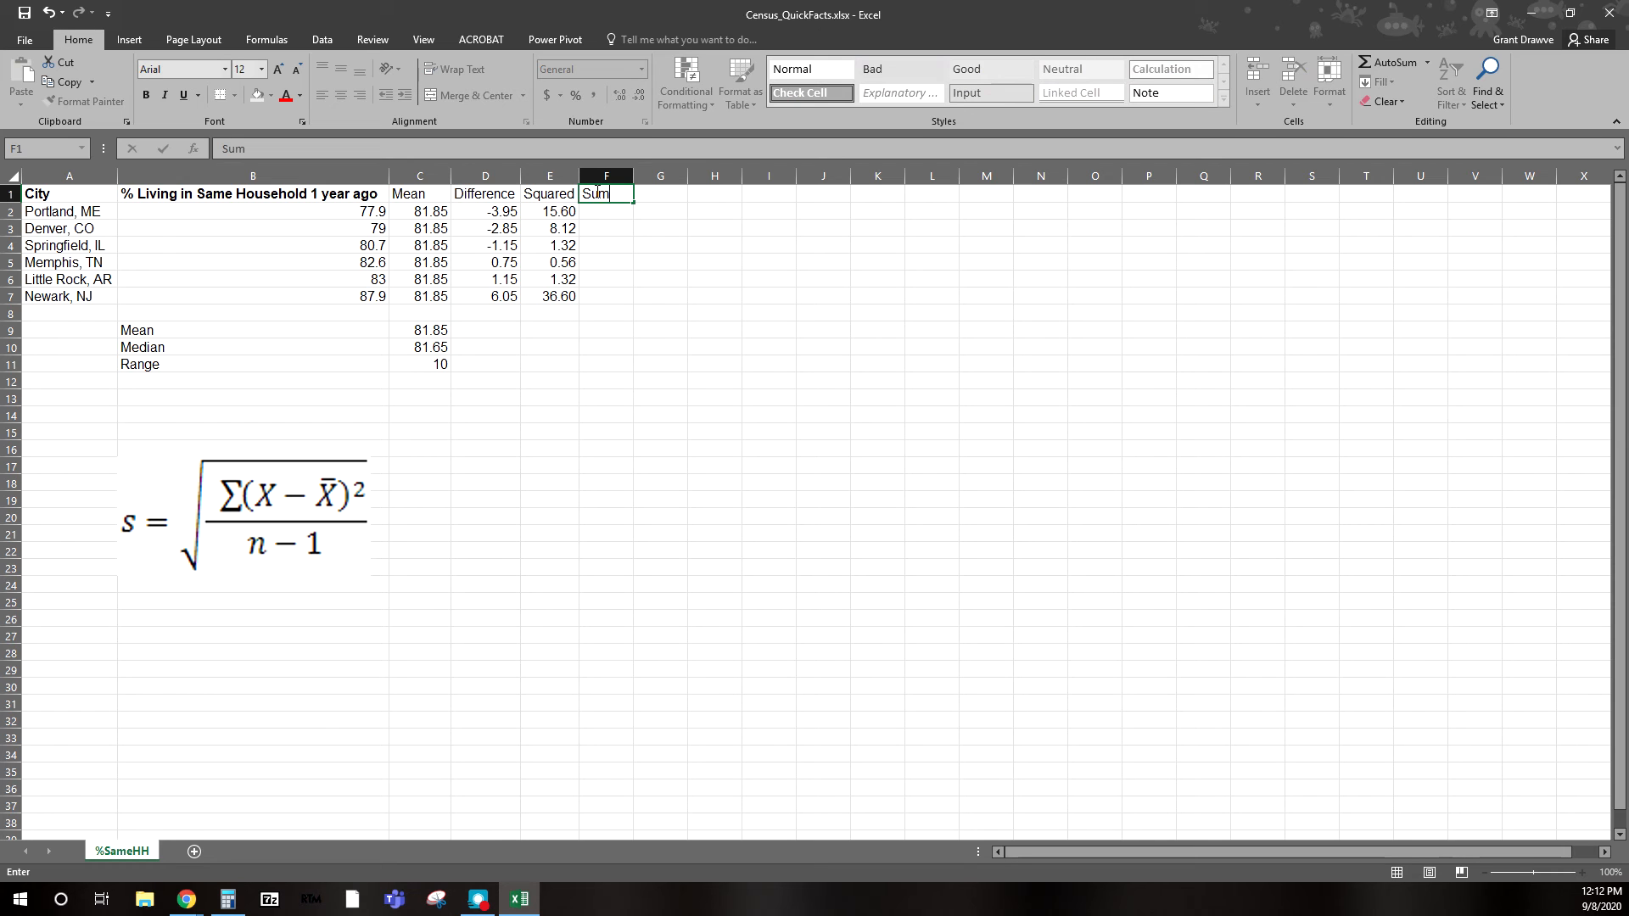
key("Return")
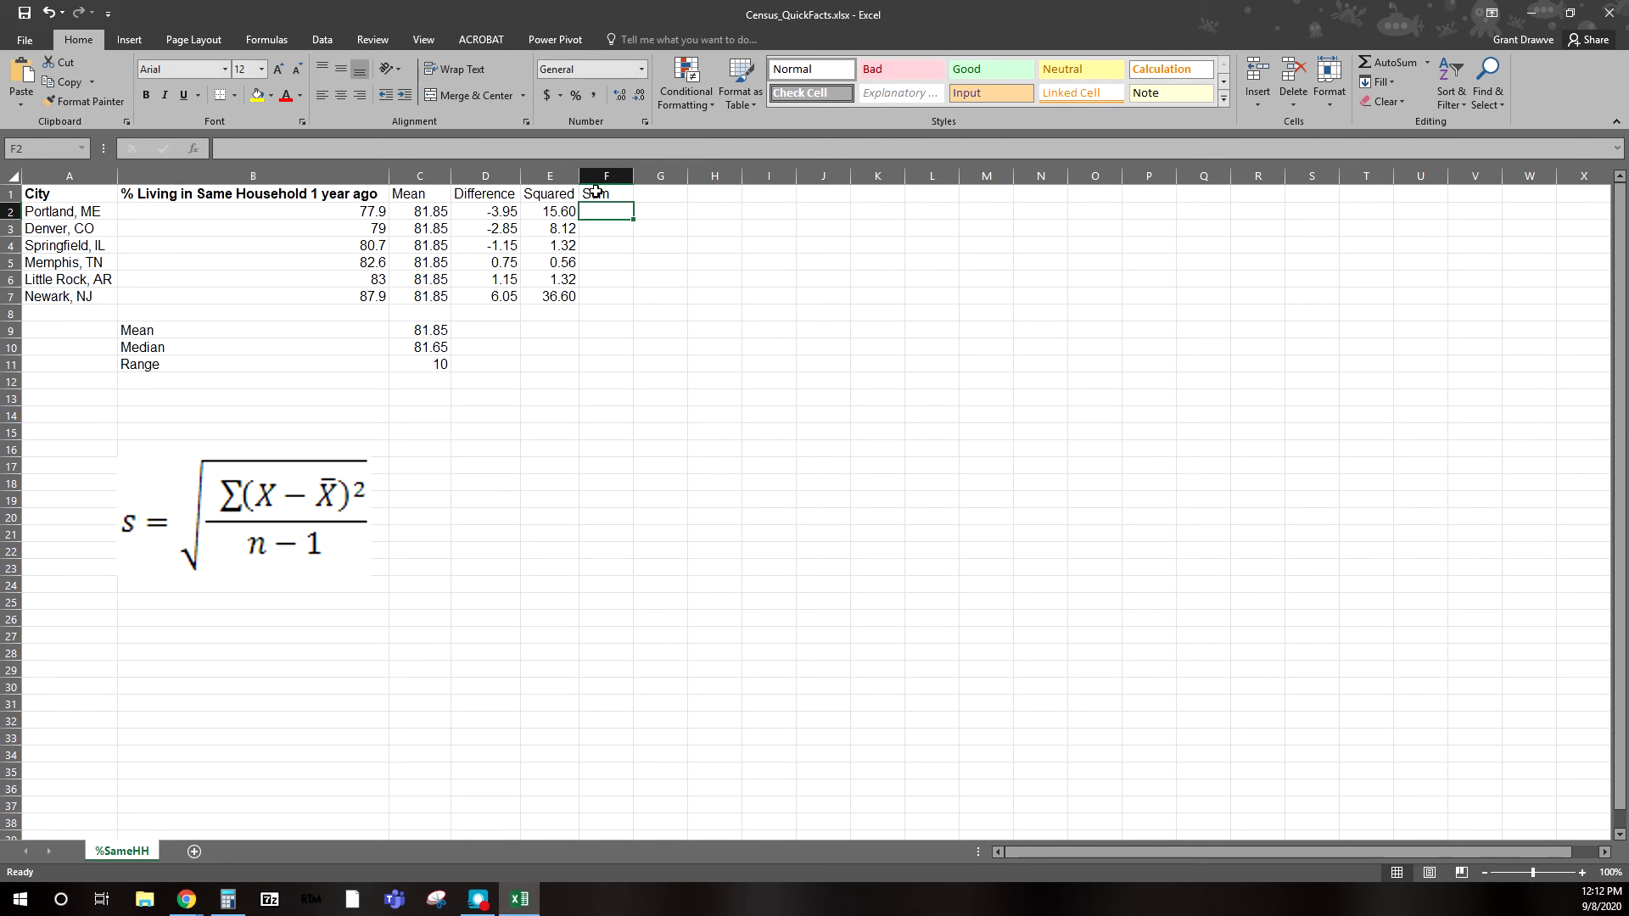
type("=sum")
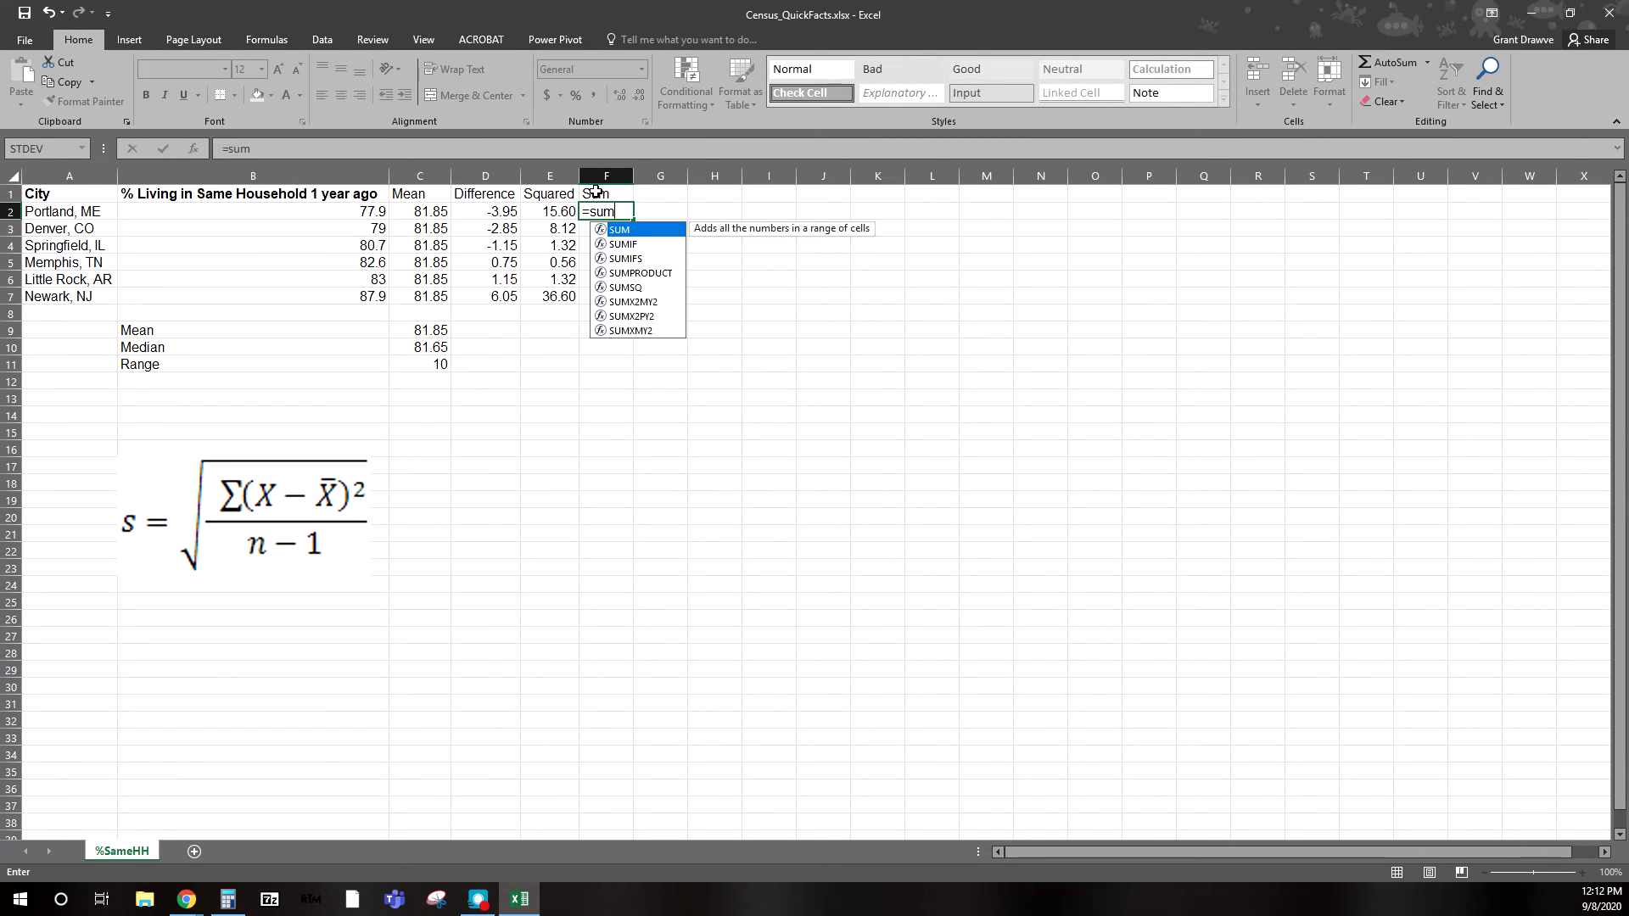
type("(")
left_click_drag(565, 210, 563, 289)
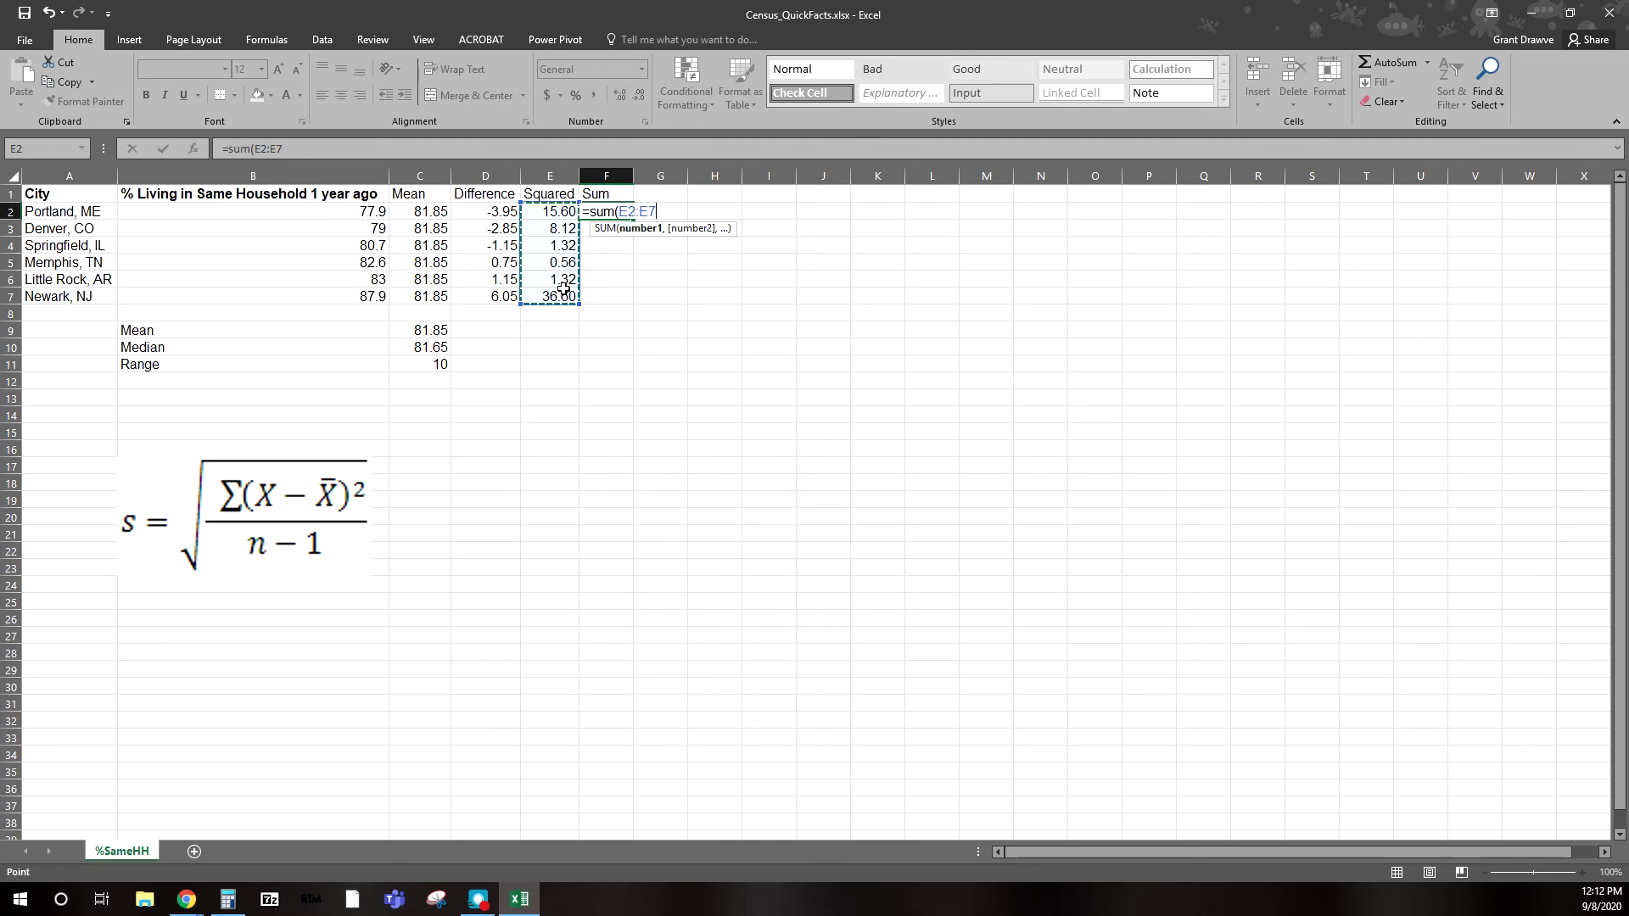
type(")")
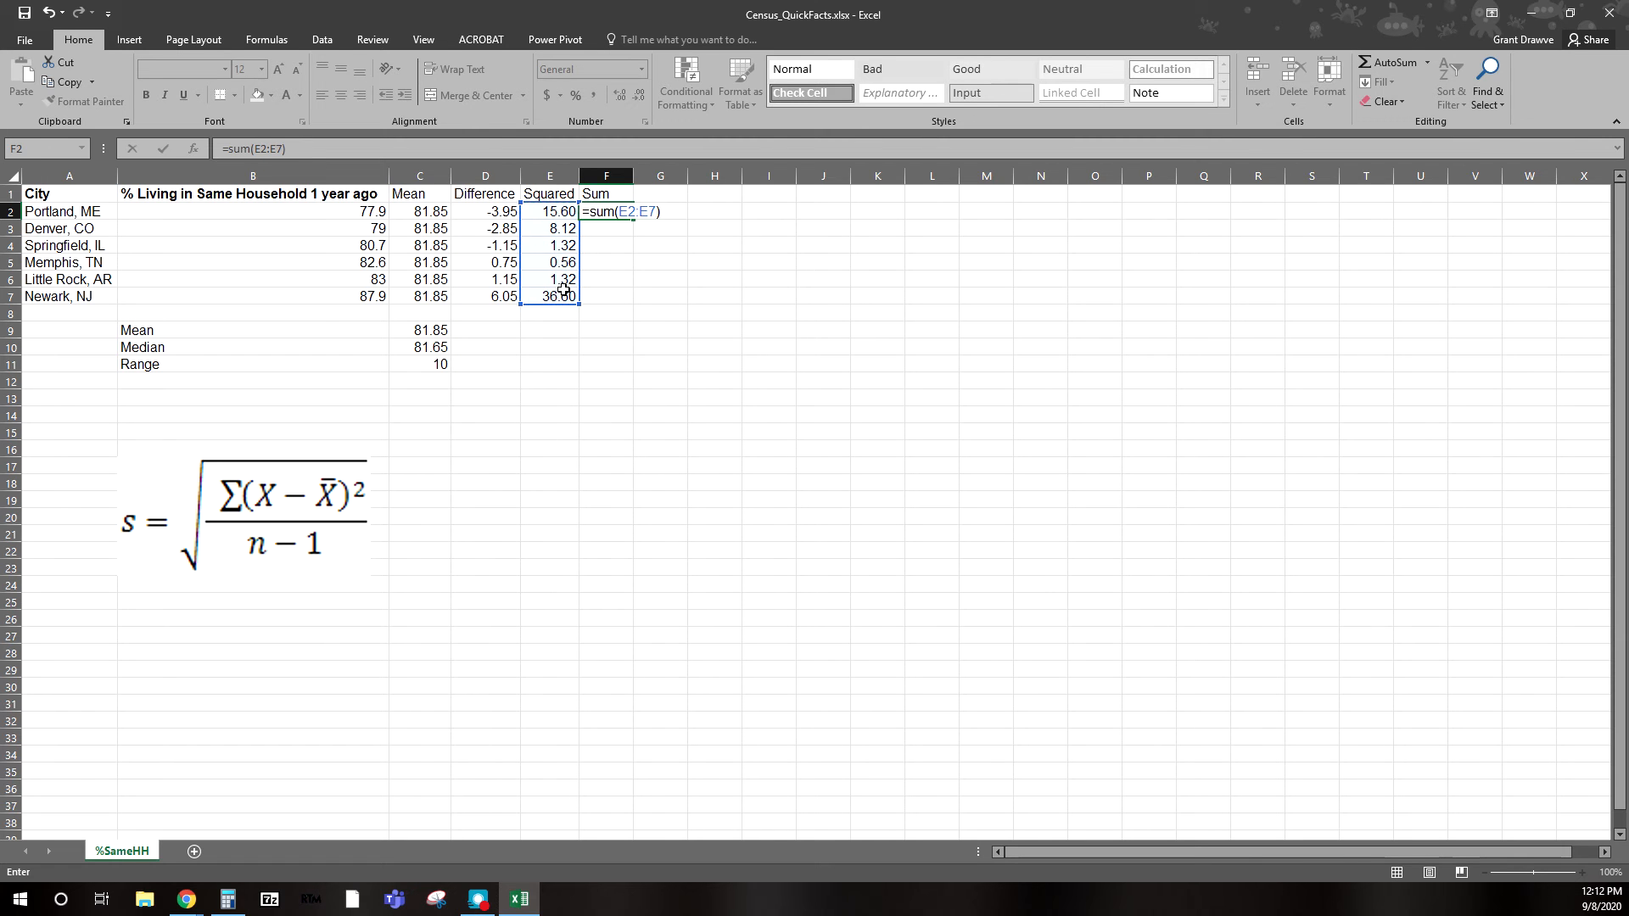
key("Return")
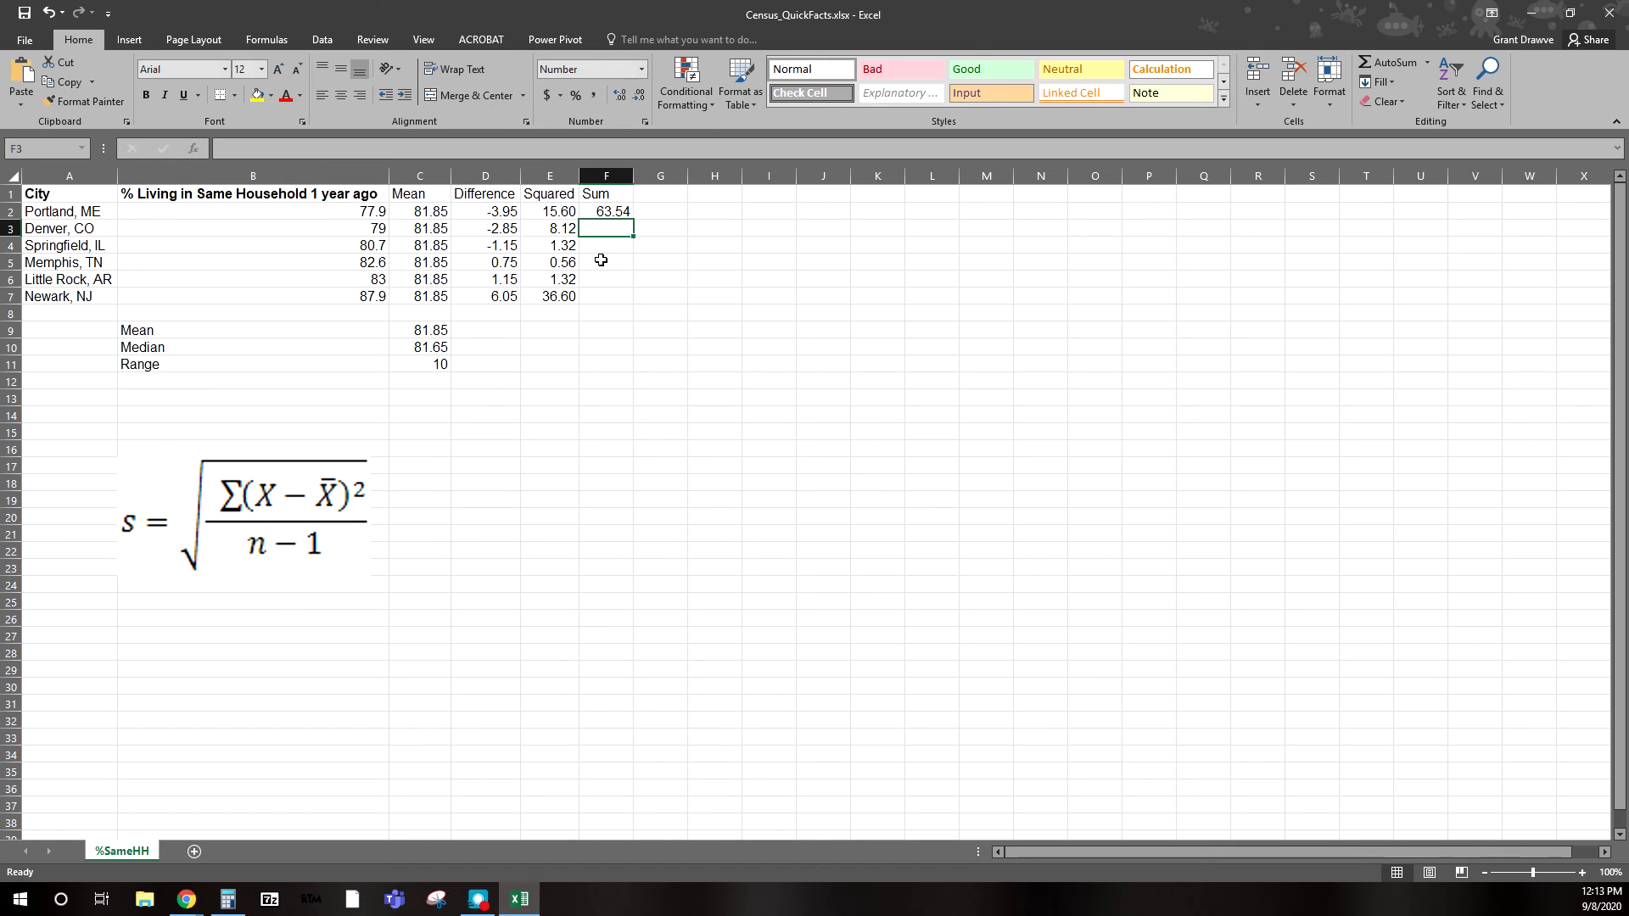
Add the header Divide in G1 and divide the sum by n − 1 in G2 with =F2/5.
left_click(645, 197)
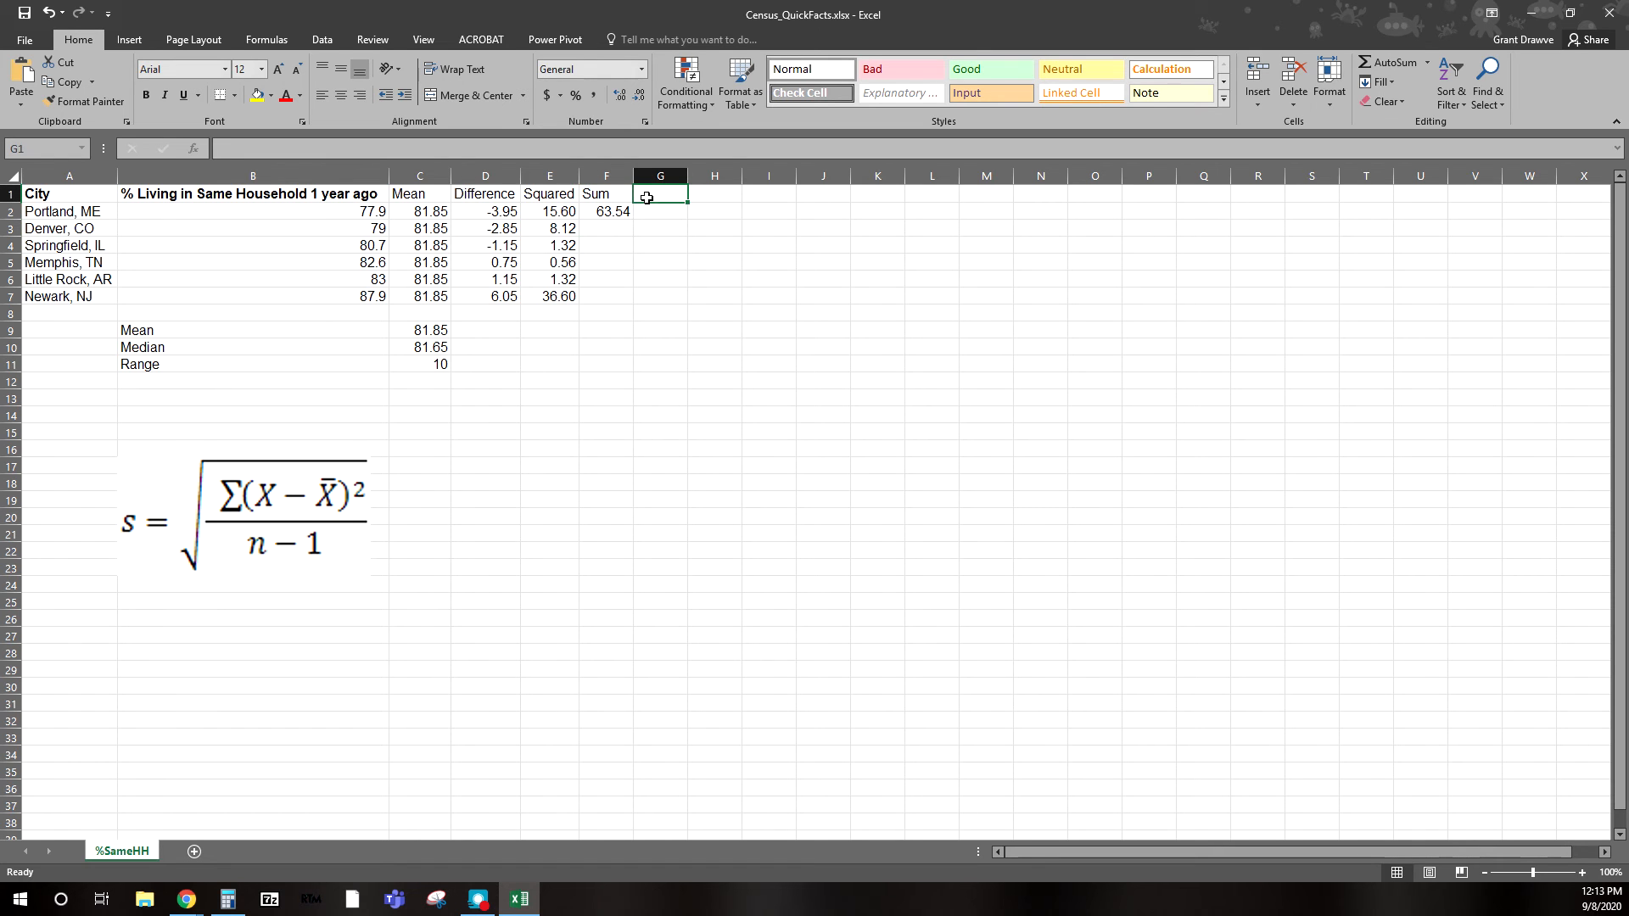
type("Divide")
key("Return")
type("=")
left_click(606, 209)
type("/5")
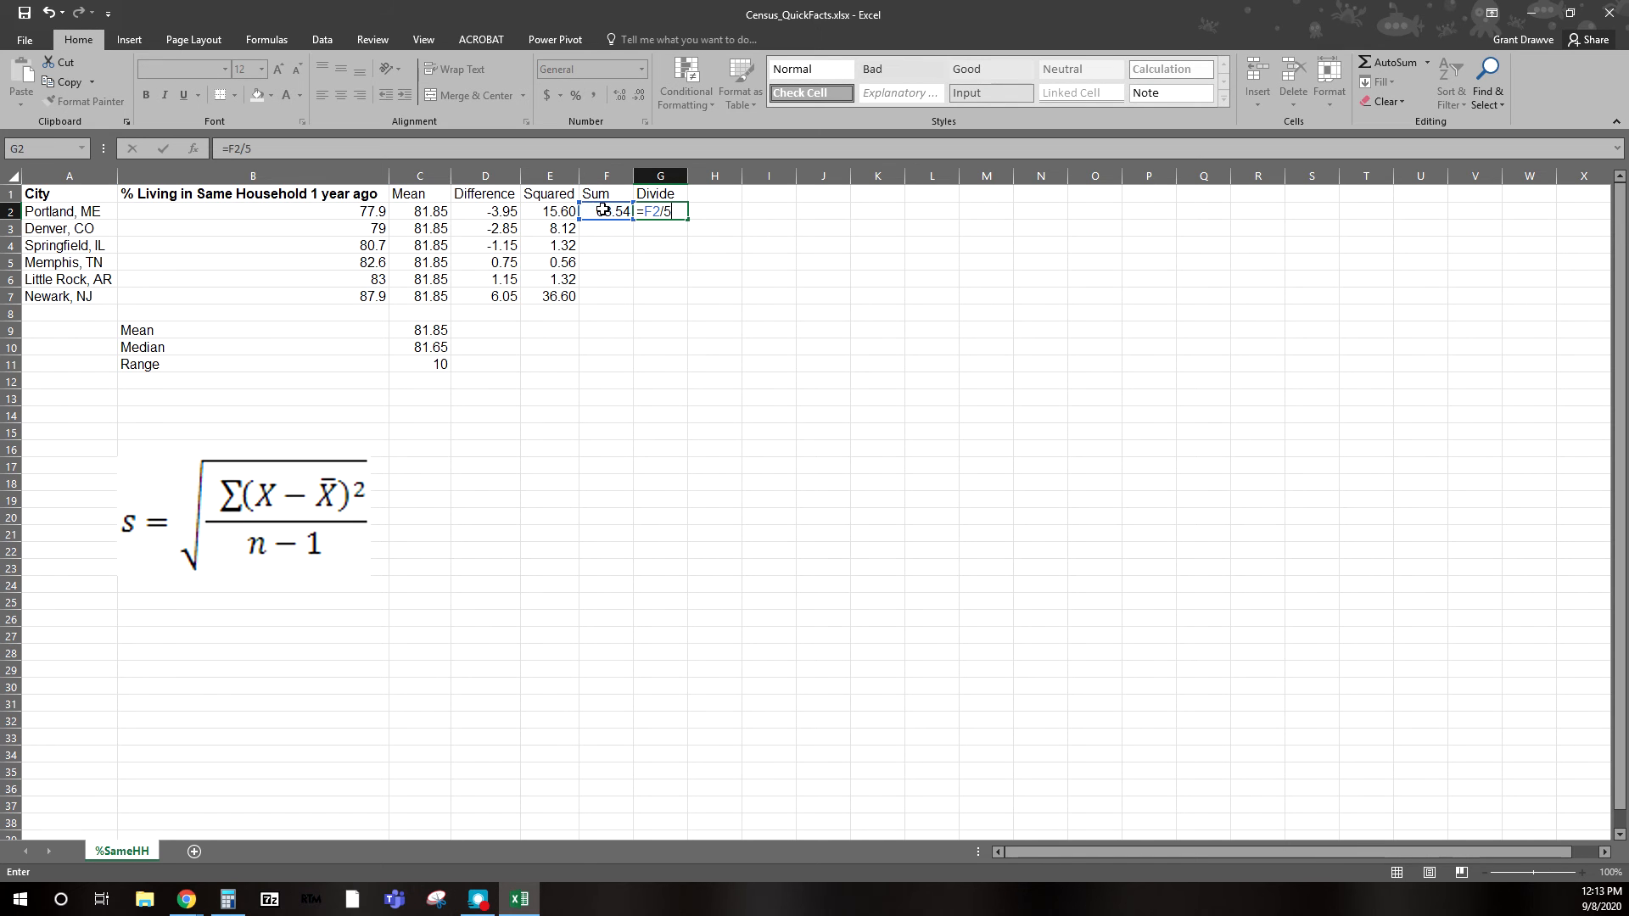
key("Return")
Format the quotient in cell G2 to show two decimal places.
left_click(664, 214)
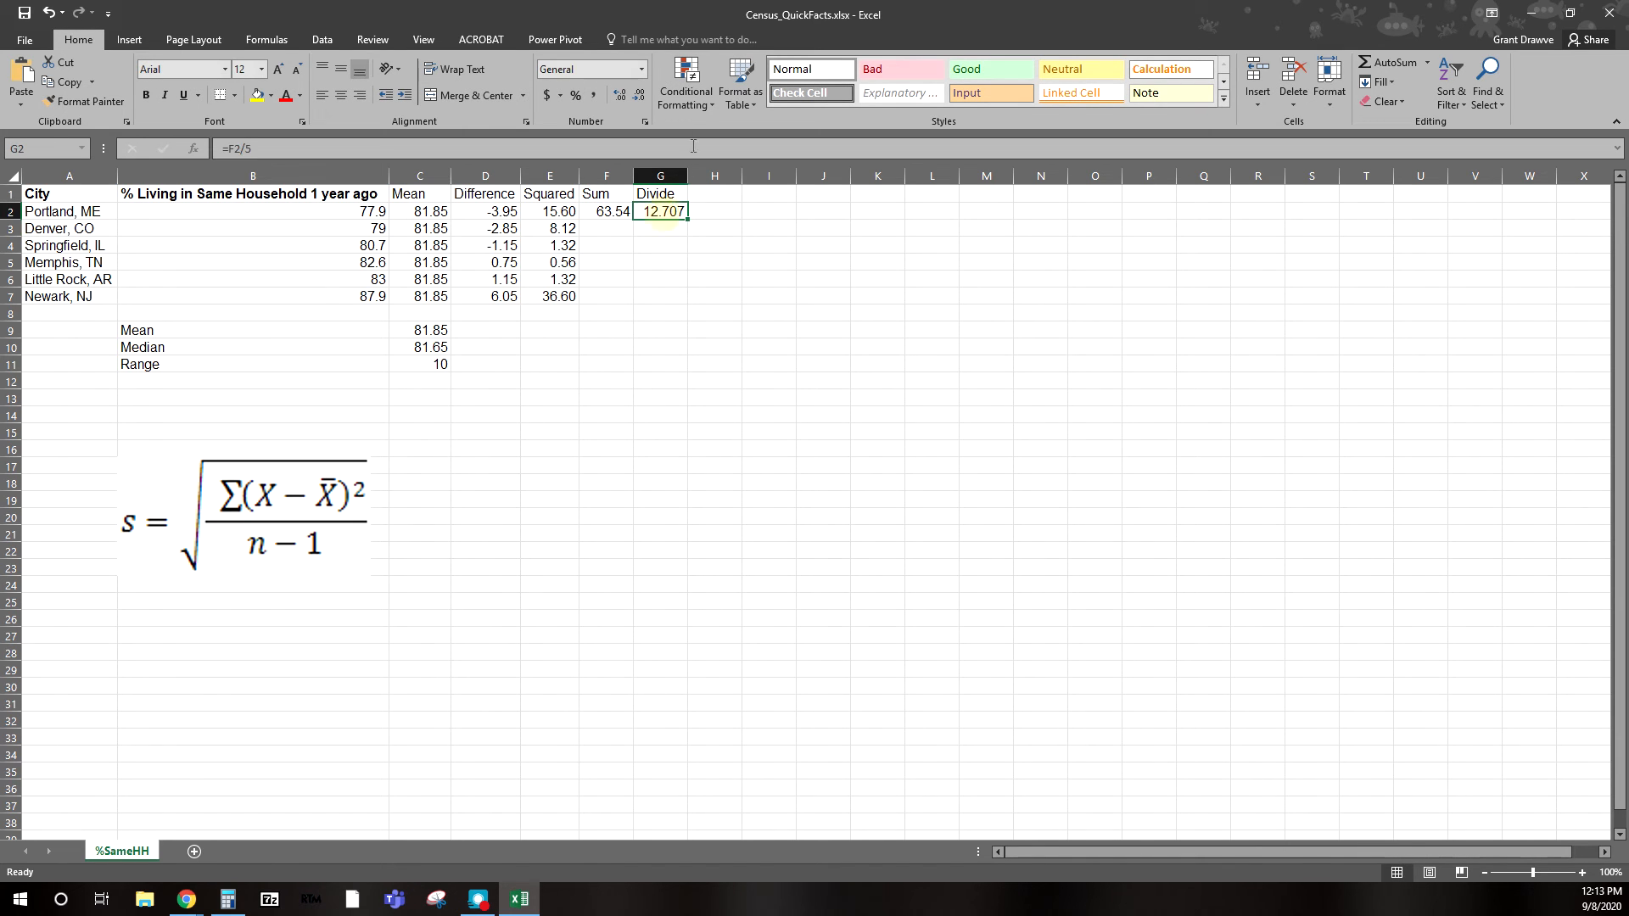
left_click(641, 95)
left_click(712, 201)
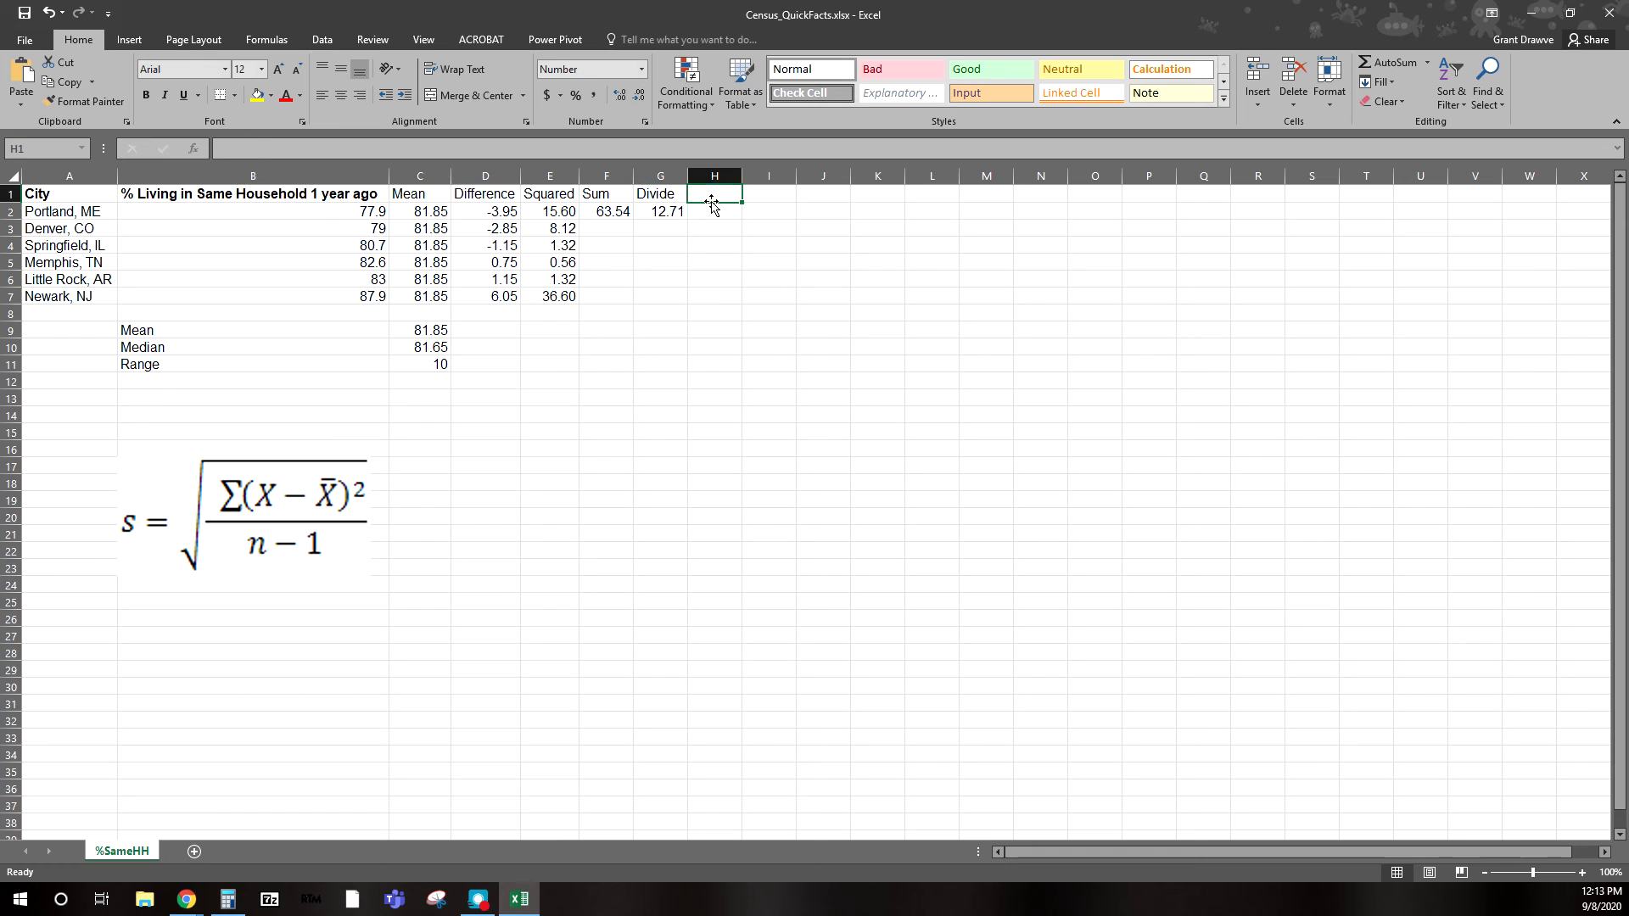
Add the header Square Root in H1, fit the column width, and compute the root in H2 with =SQRT(G2).
type("Square Root")
key("Return")
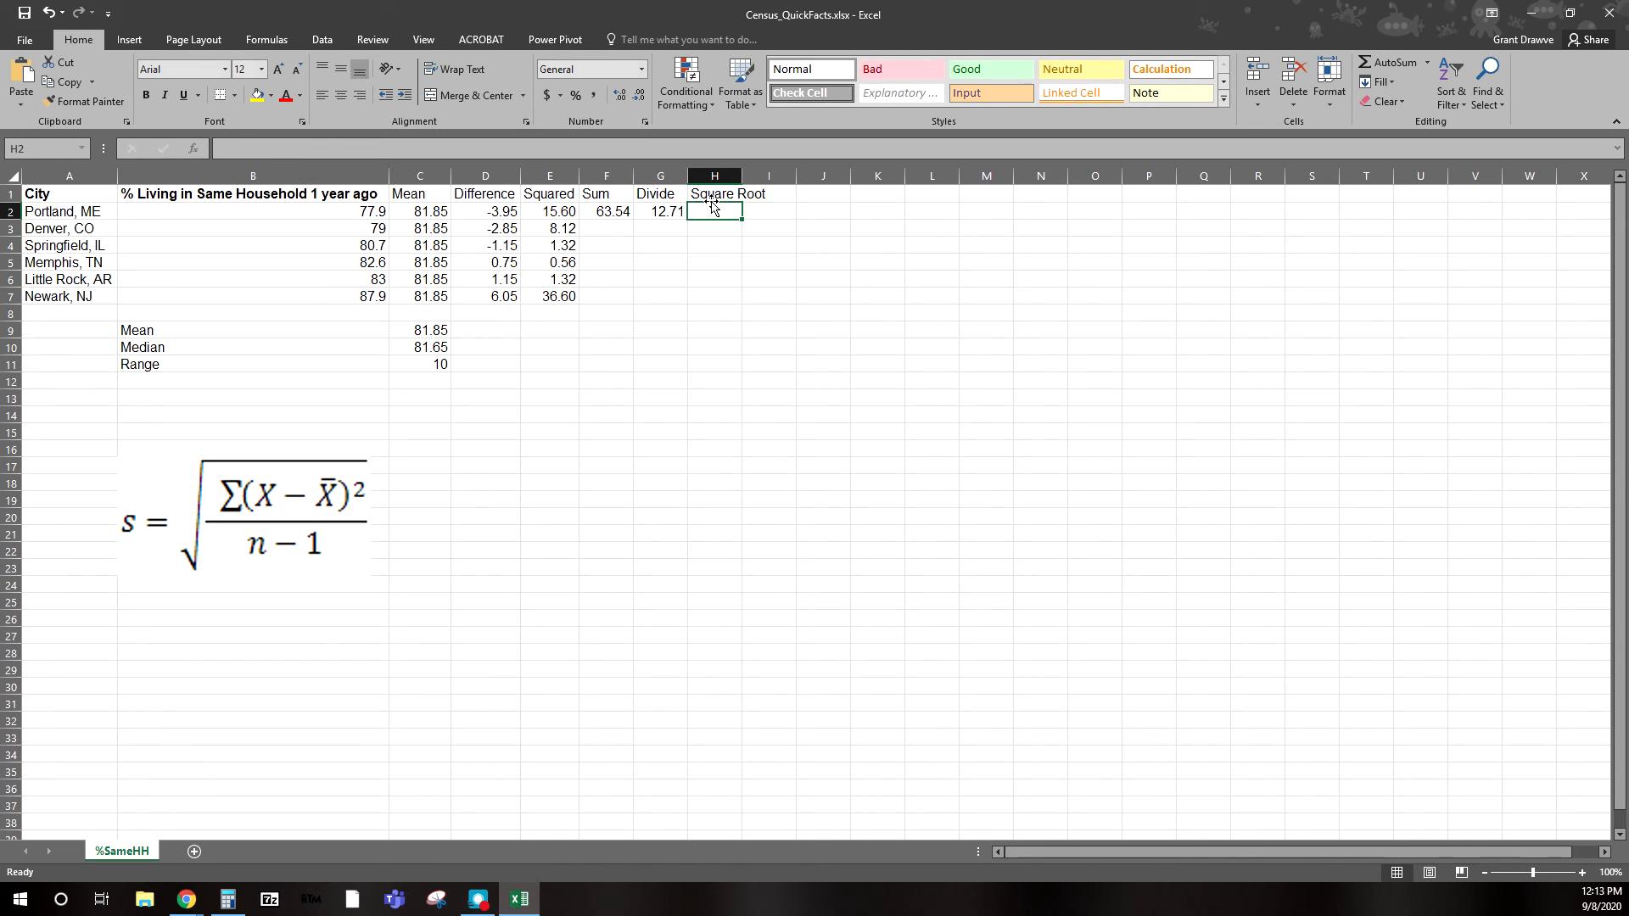
double_click(741, 175)
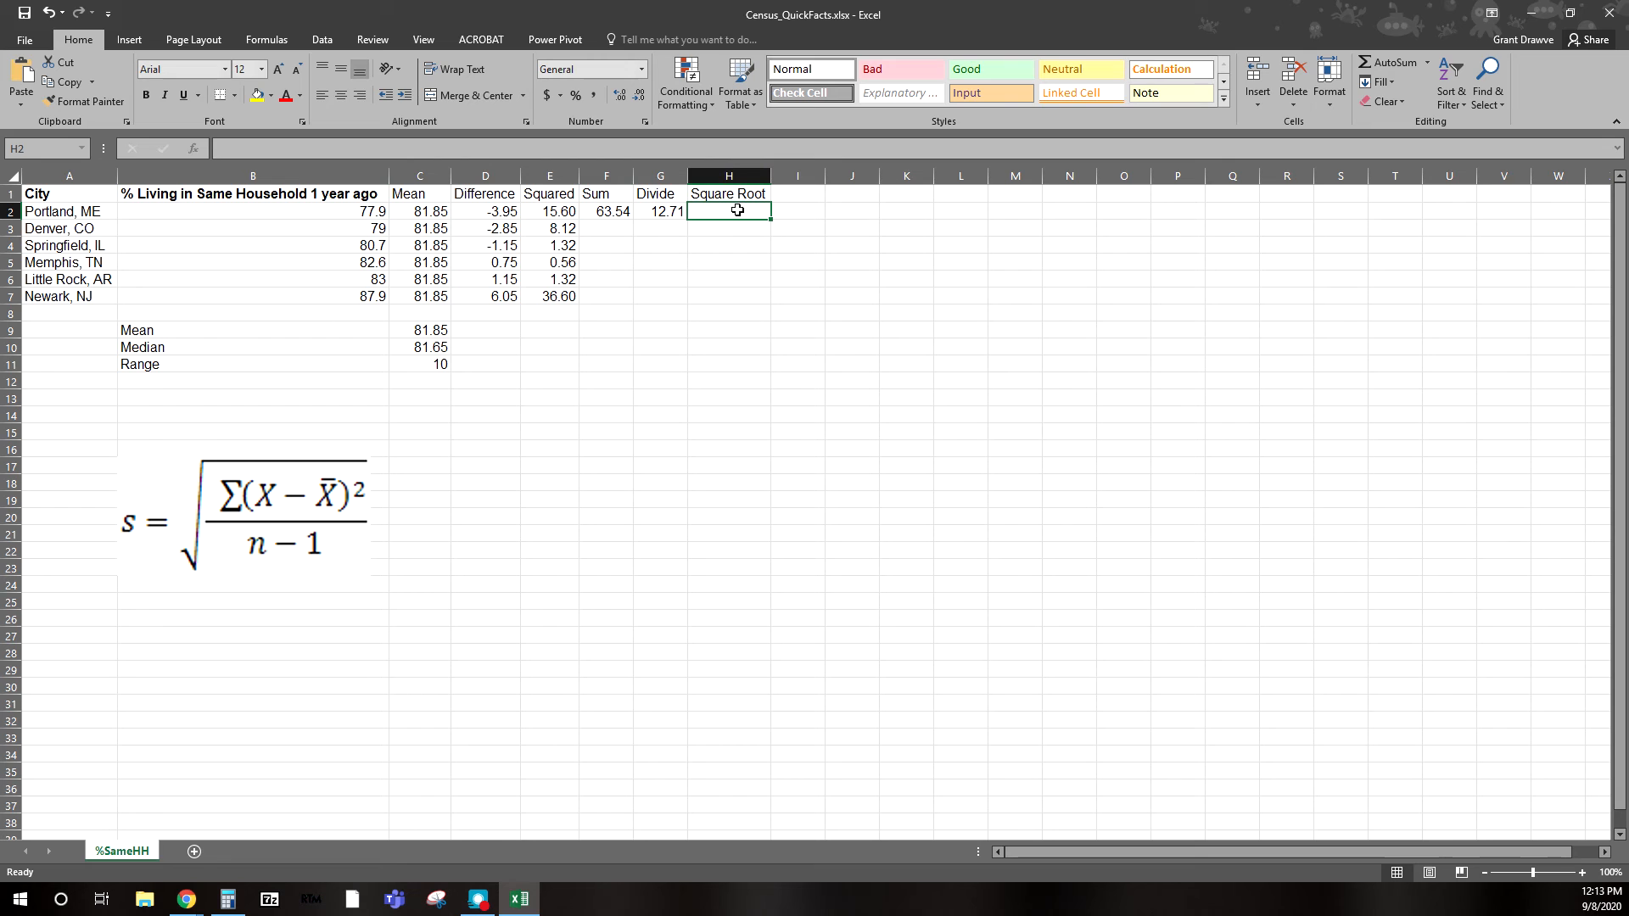
type("=")
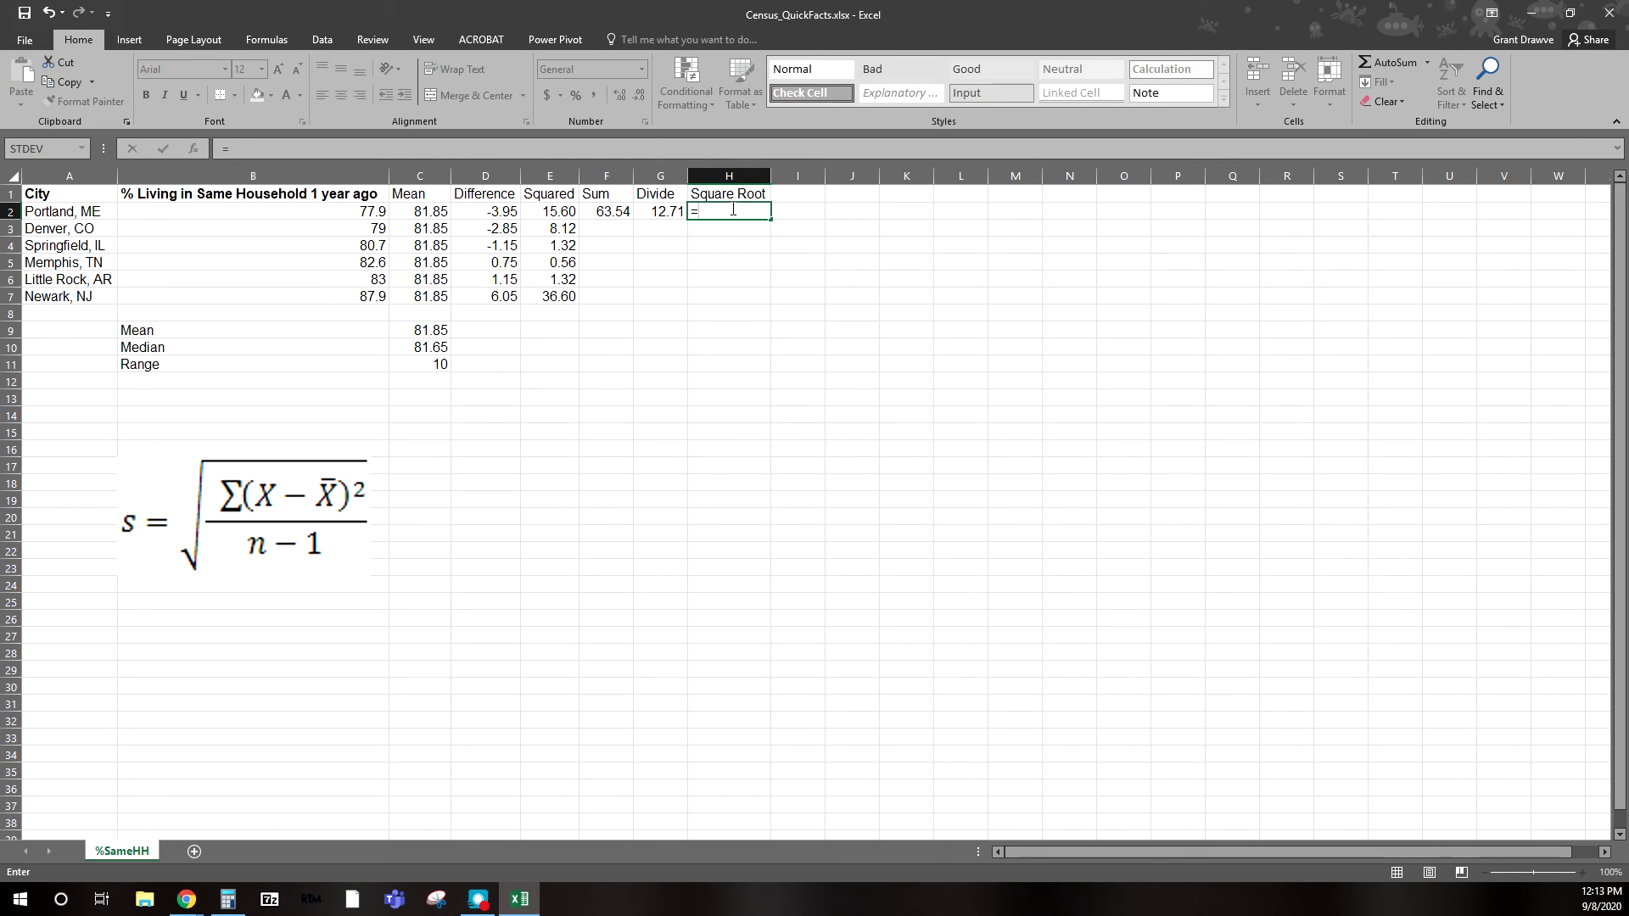
type("sqrt(")
left_click(678, 212)
type(")")
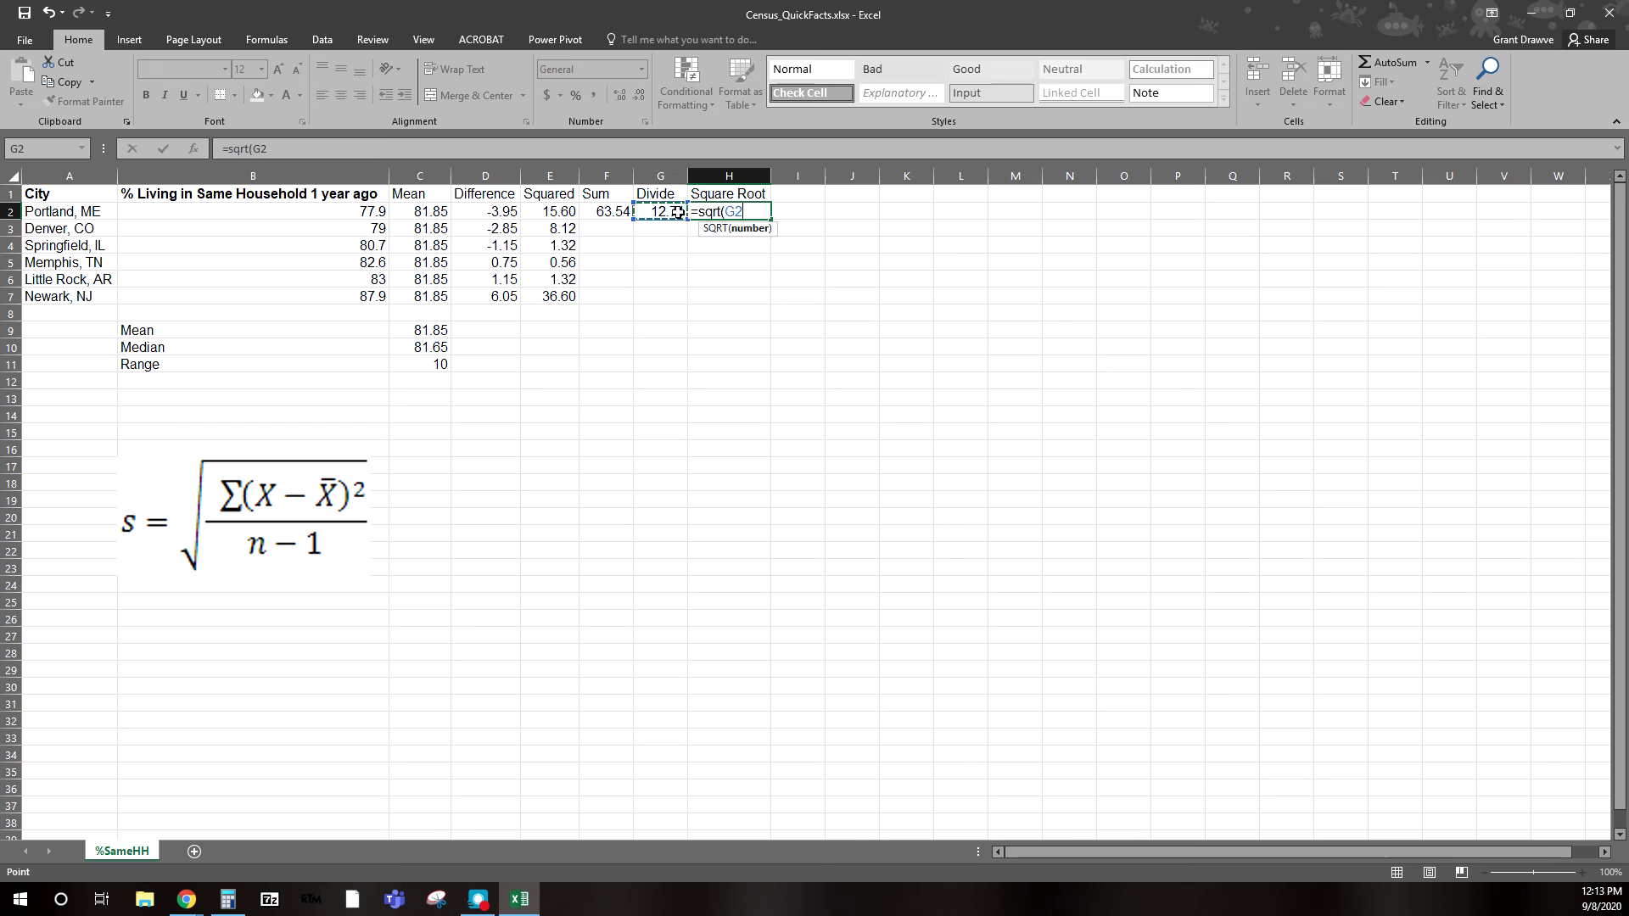
key("Return")
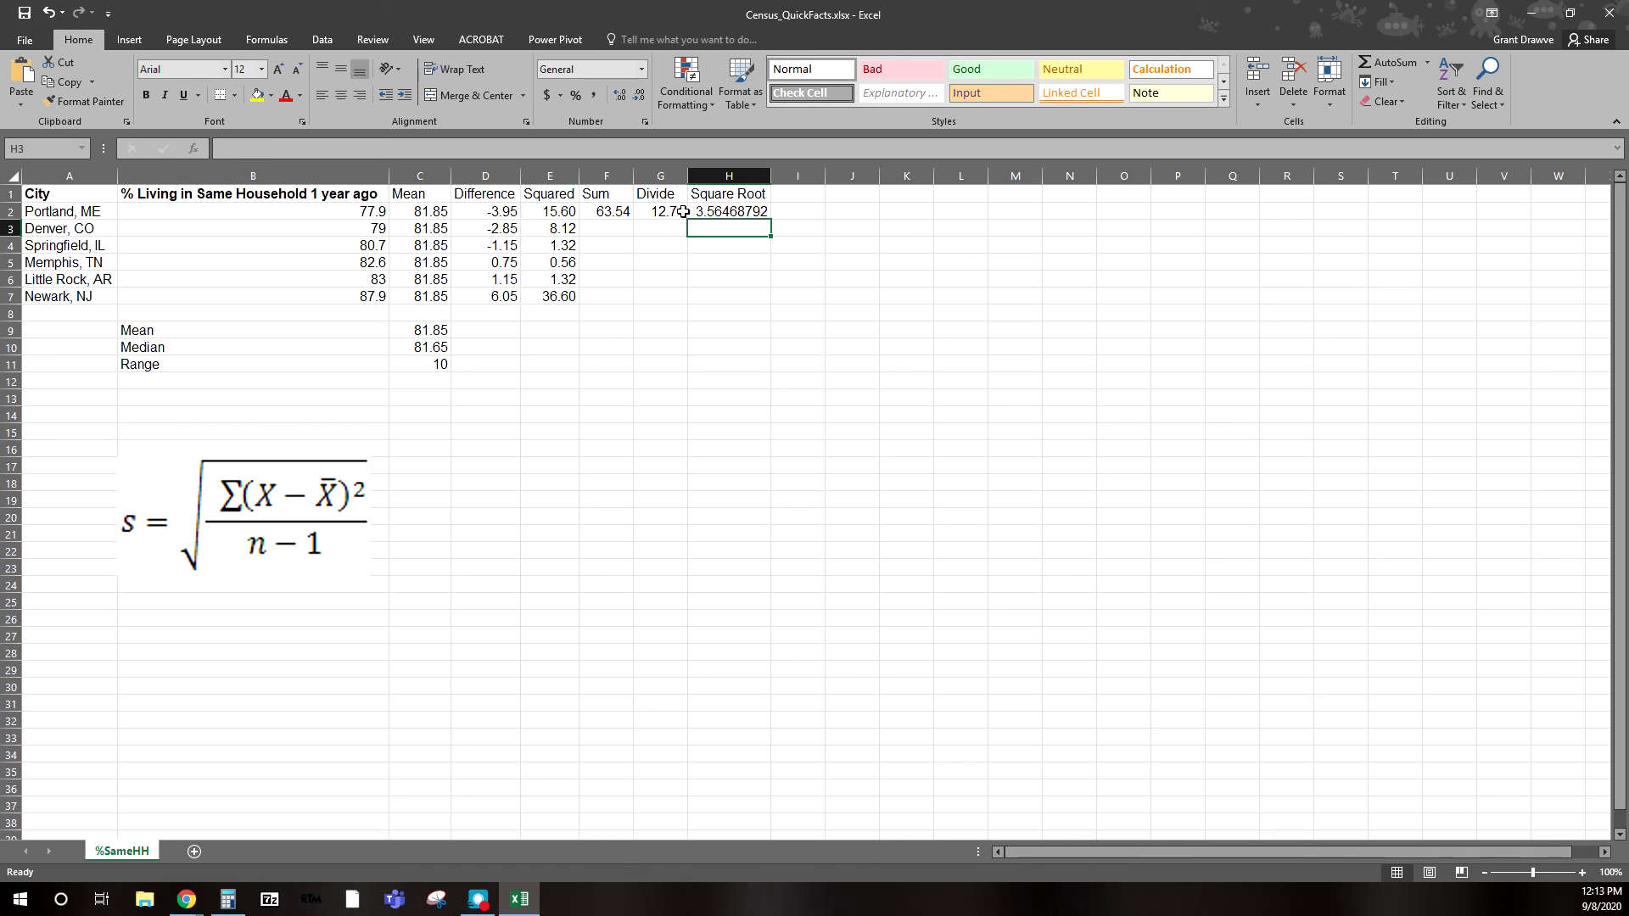
Format the square root in cell H2 to show two decimal places.
left_click(751, 211)
left_click(642, 93)
left_click(642, 93)
left_click(642, 93)
left_click(642, 93)
left_click(642, 93)
left_click(642, 94)
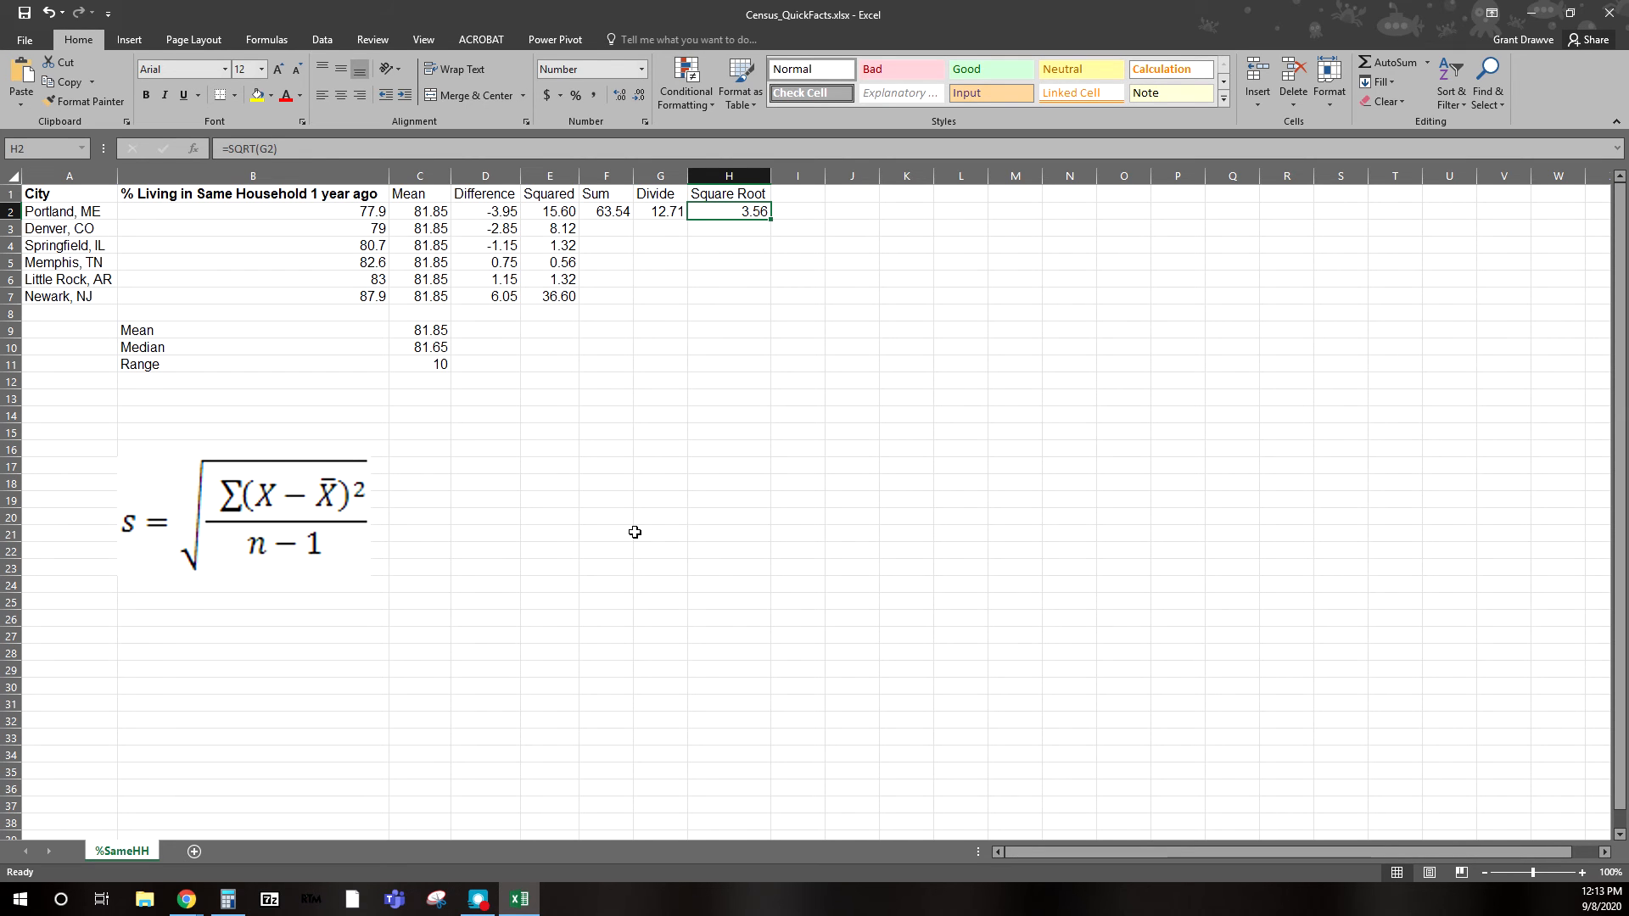
Switch to Calculator, move its window clear of the data, and add 81.65 + 3.56.
left_click_drag(0, 280, 1114, 277)
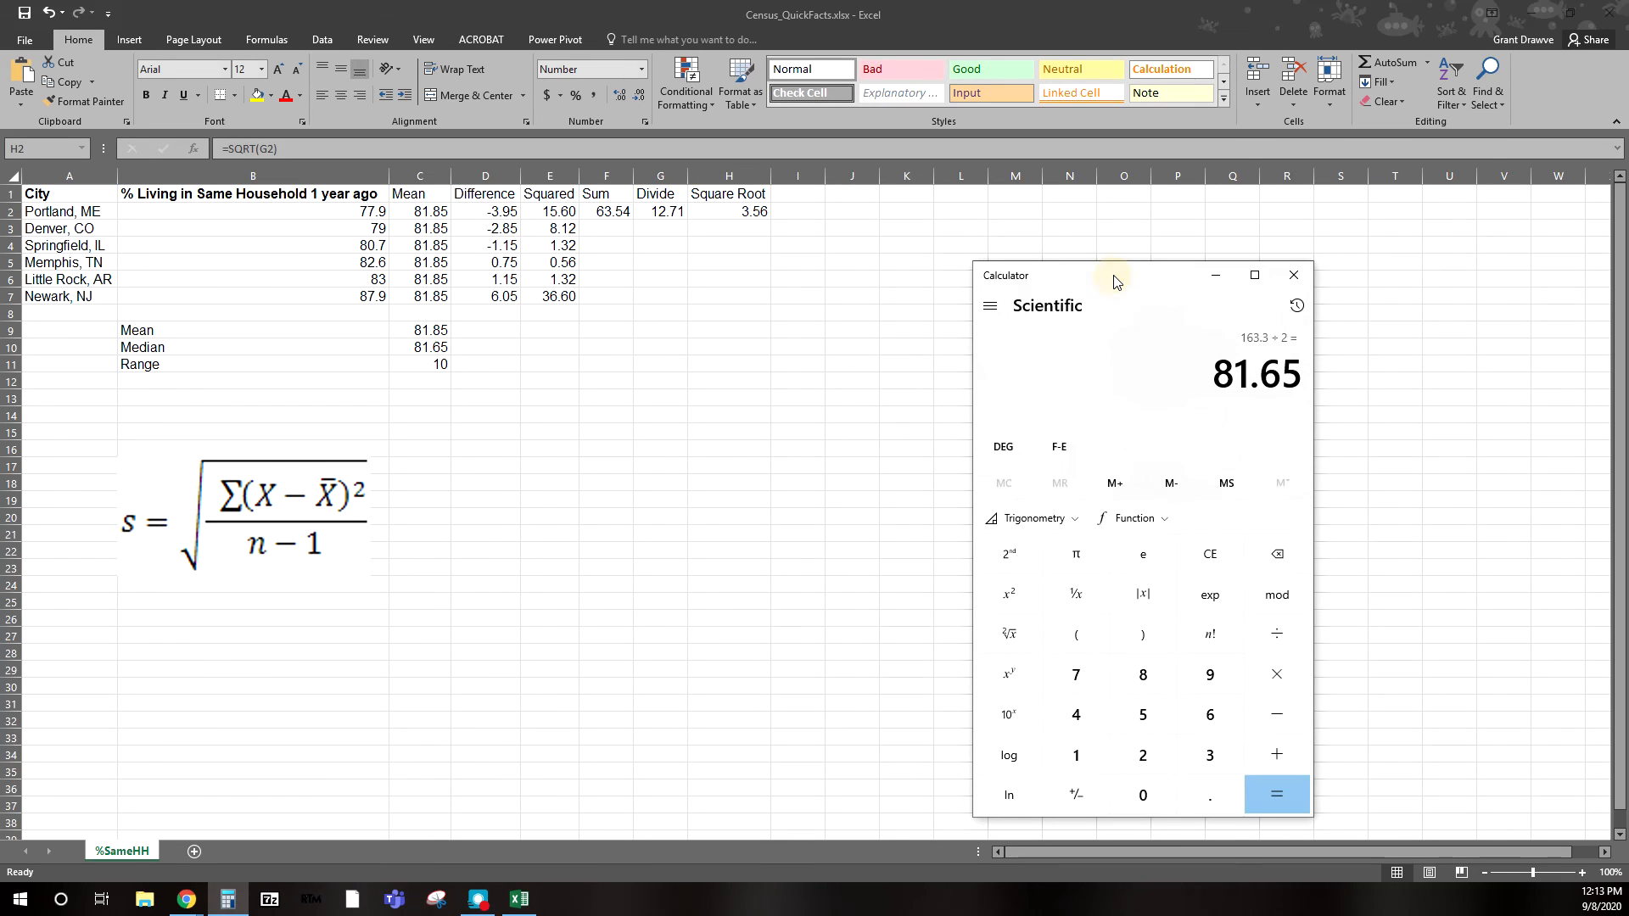
type("81.")
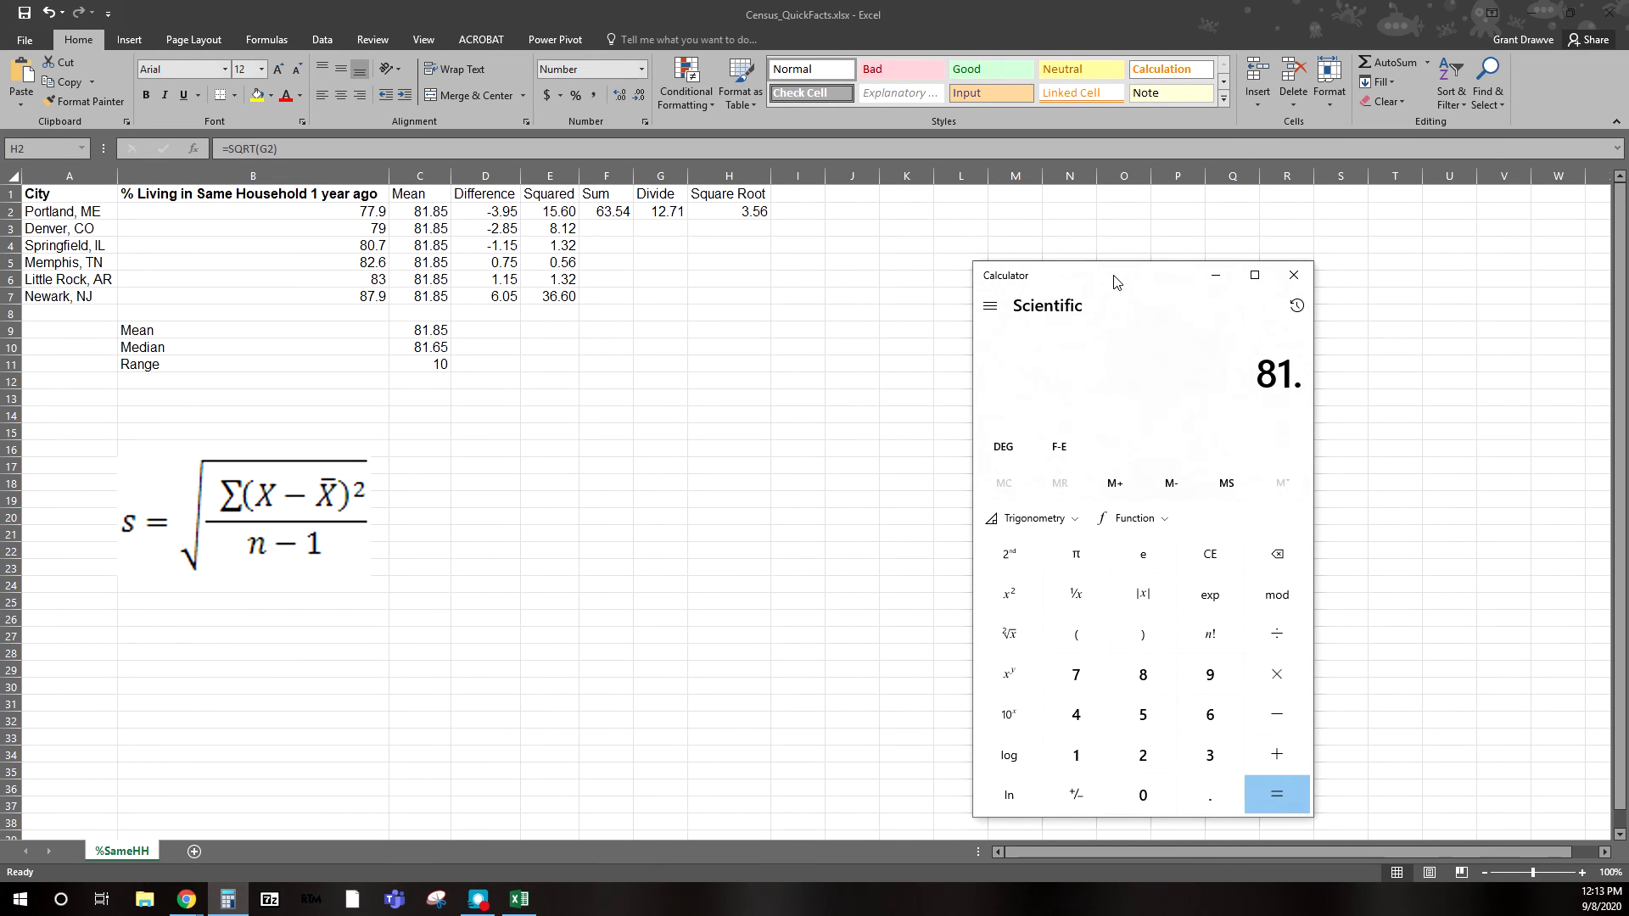
type("65 + 3.")
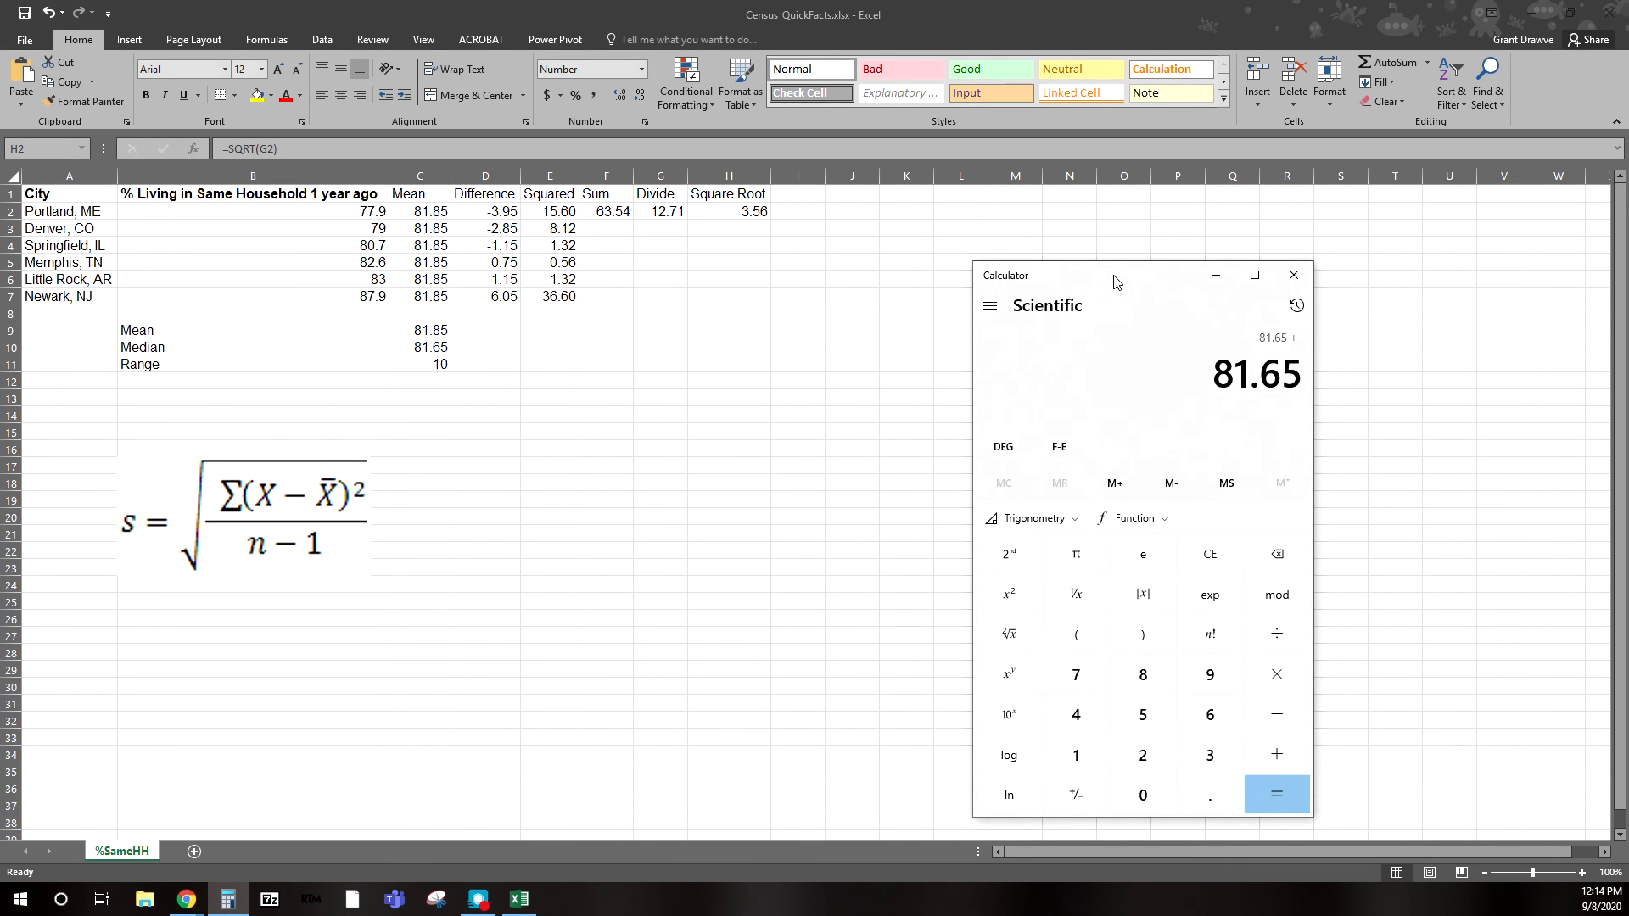
type("56")
key("Return")
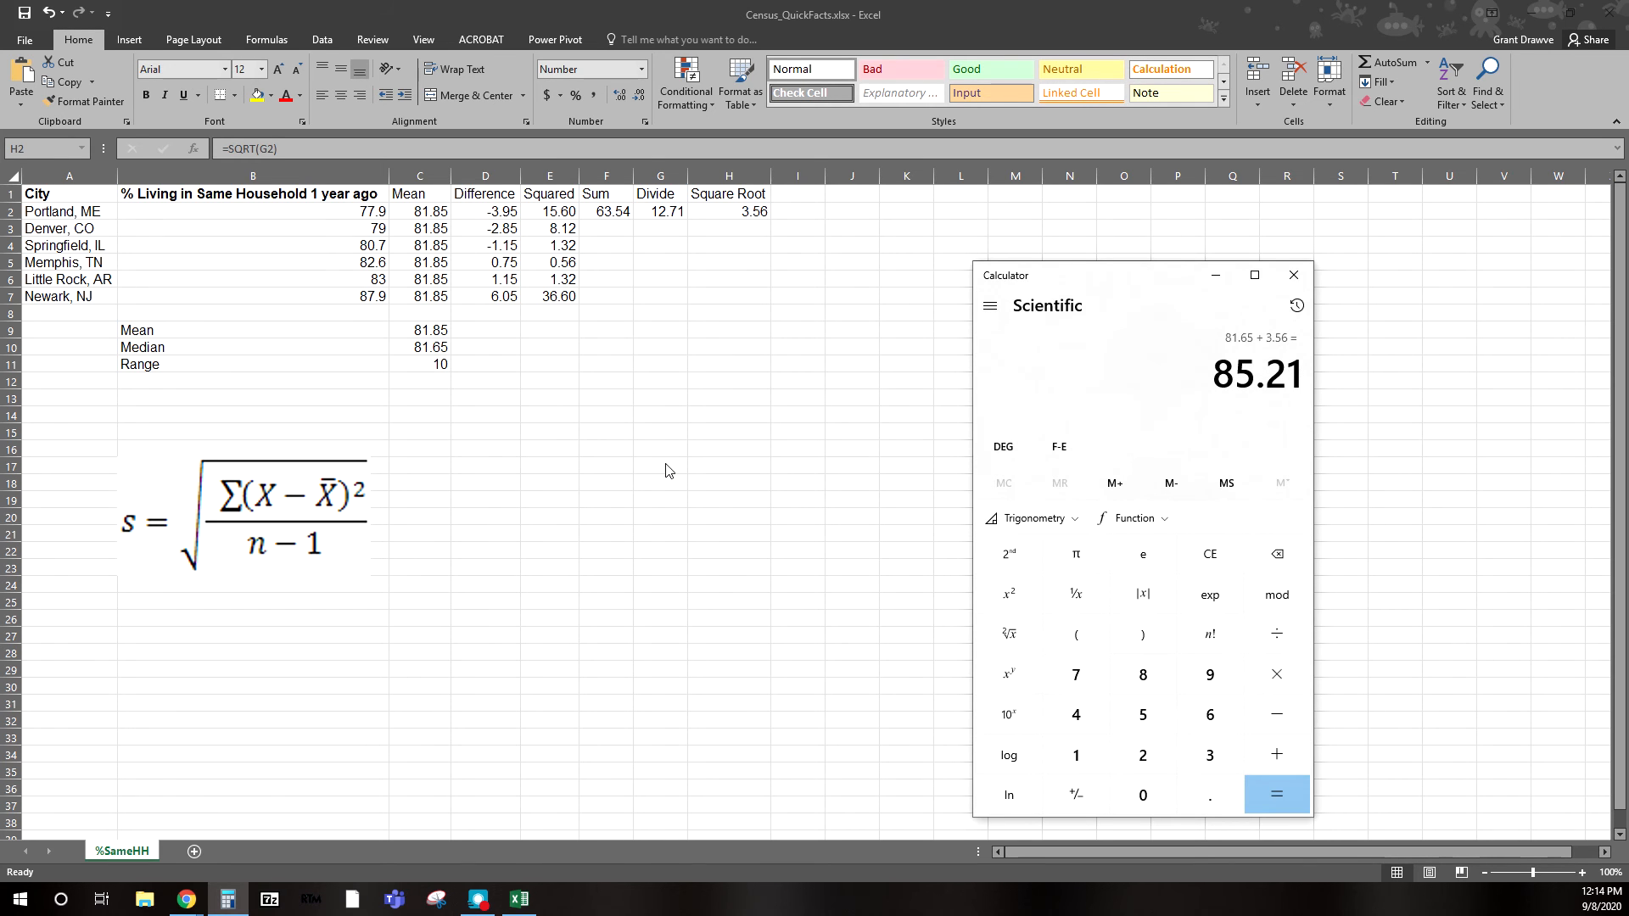
Return to the Excel worksheet and enter 85.21 in cell G18.
key("alt+Tab")
key("F2")
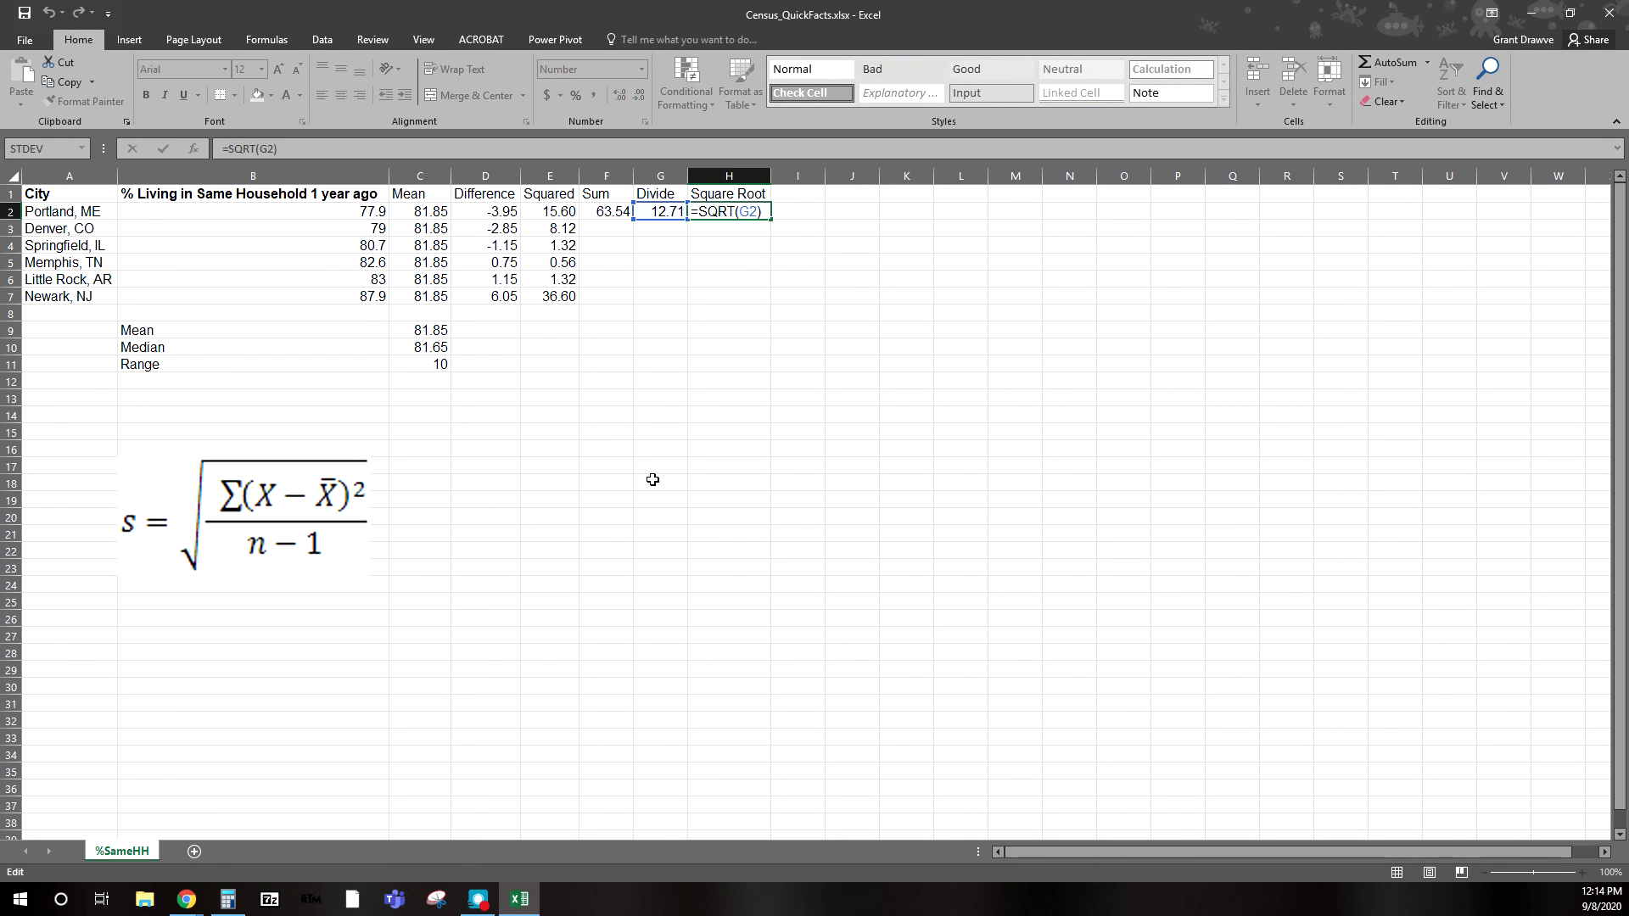
left_click(653, 480)
type("85")
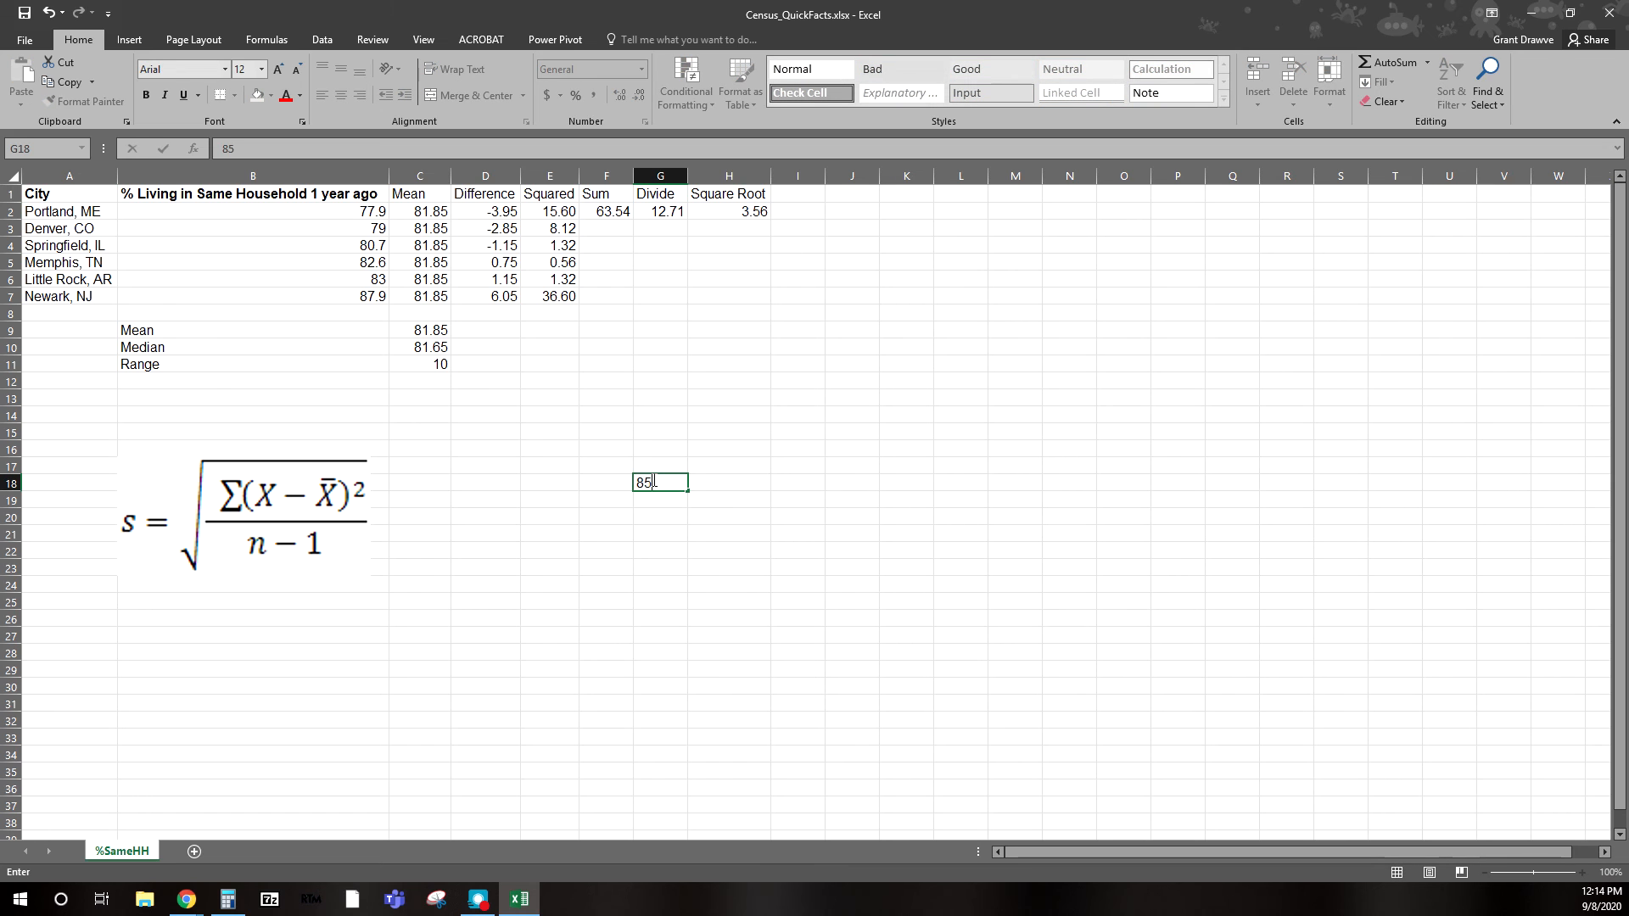
type(".21")
Switch back to Calculator, clear the previous result, and subtract 3.56 from 81.85.
left_click(227, 898)
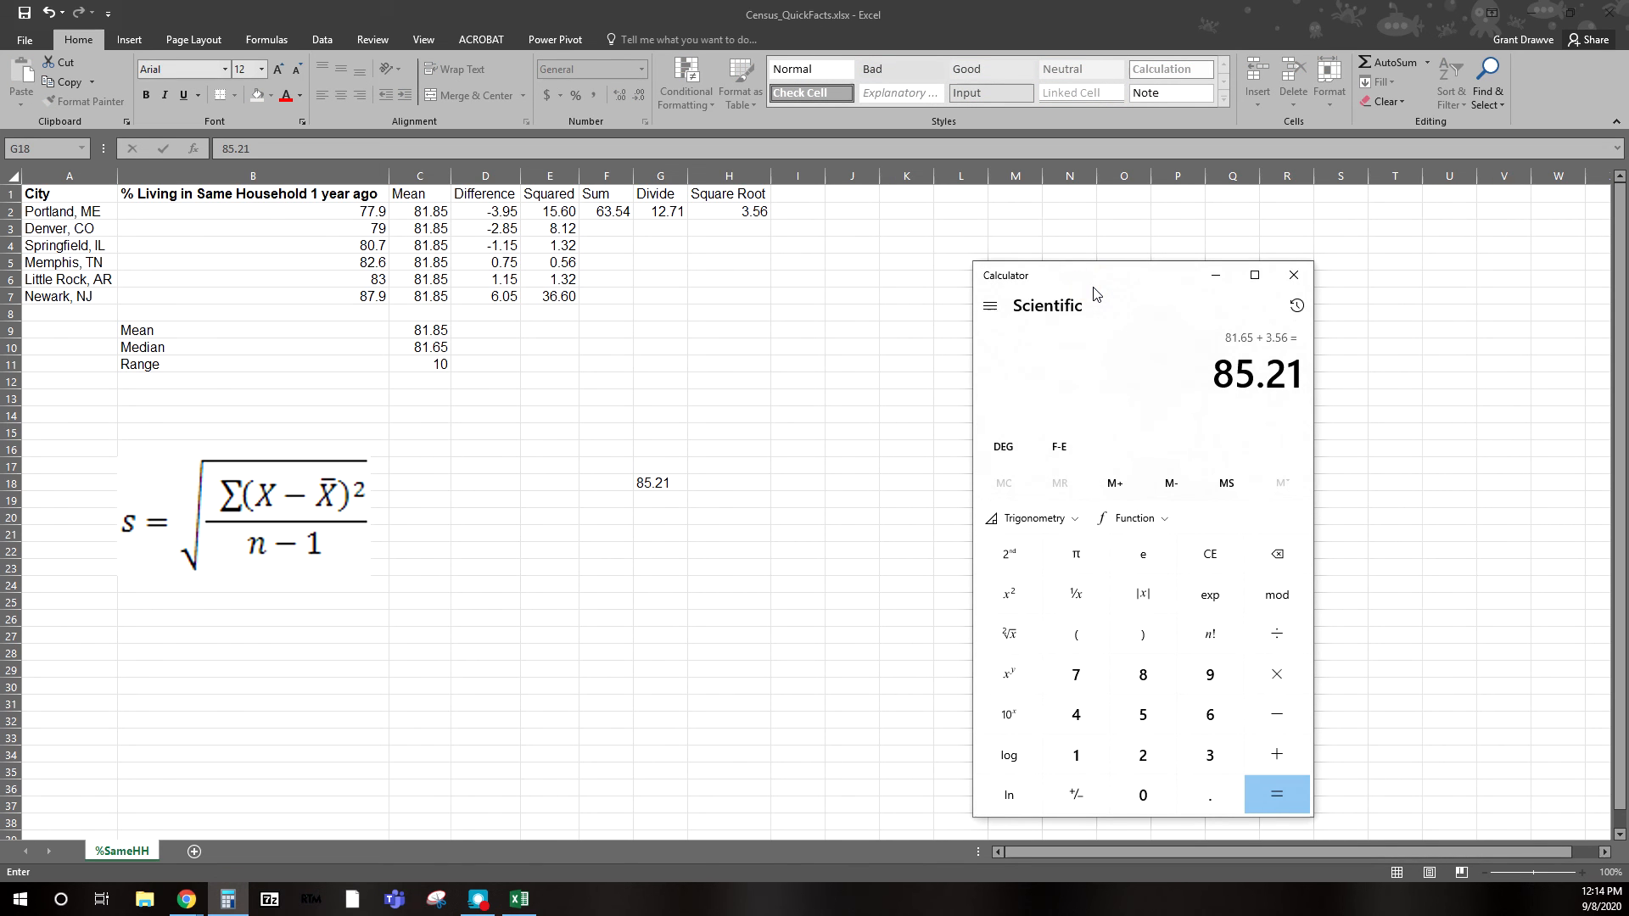
key("Escape")
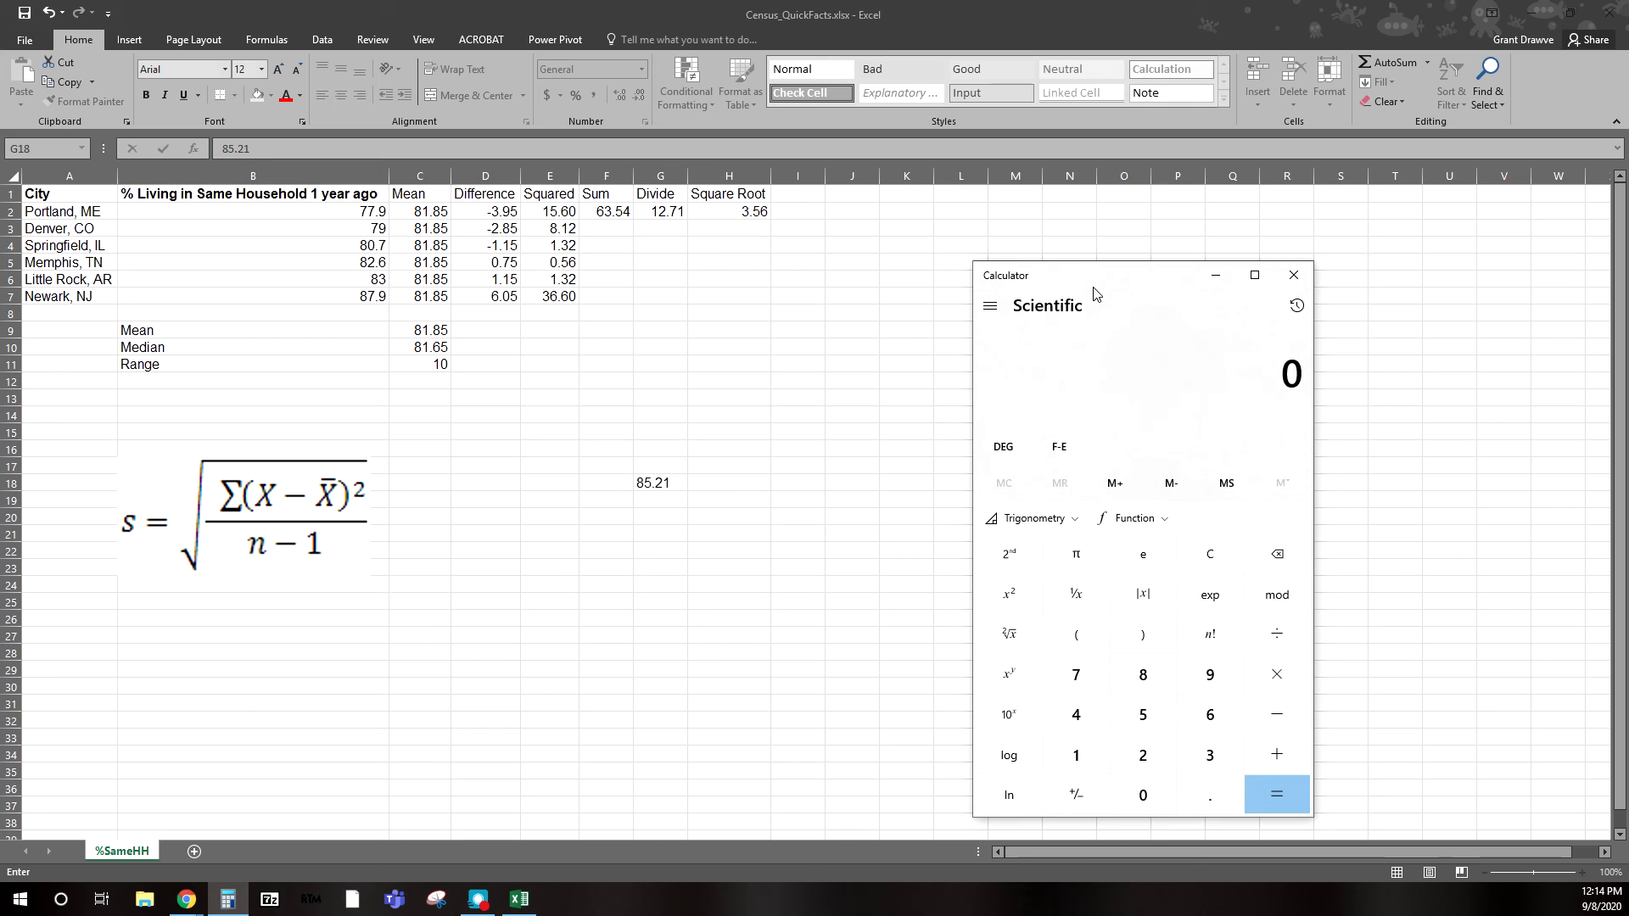
type("81.85")
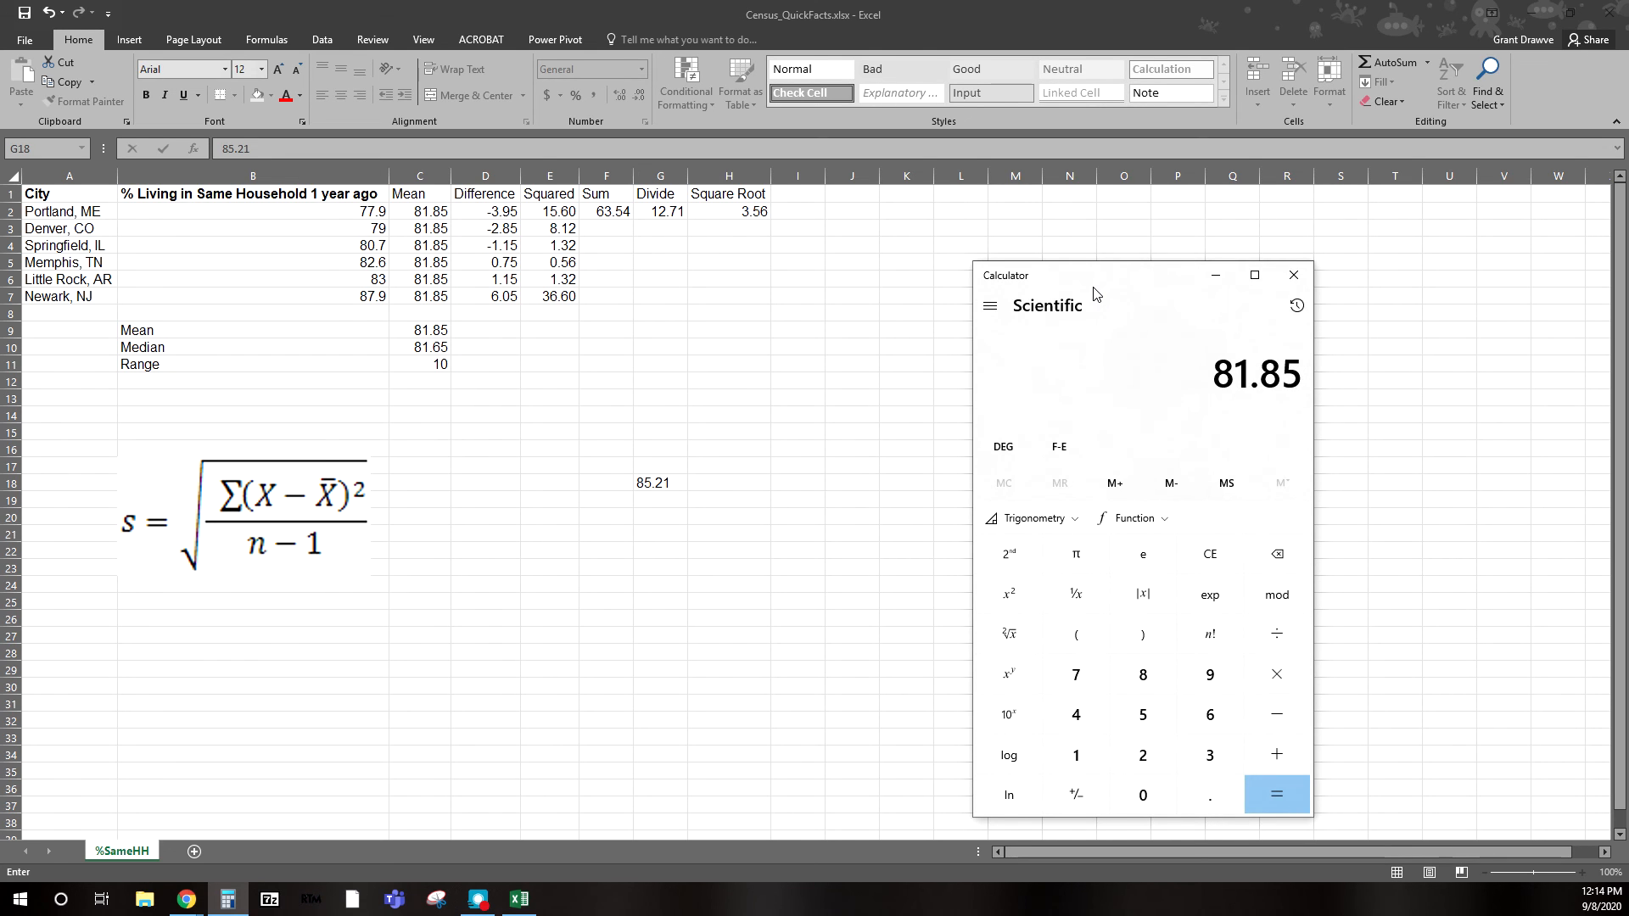
type(" - 3.56")
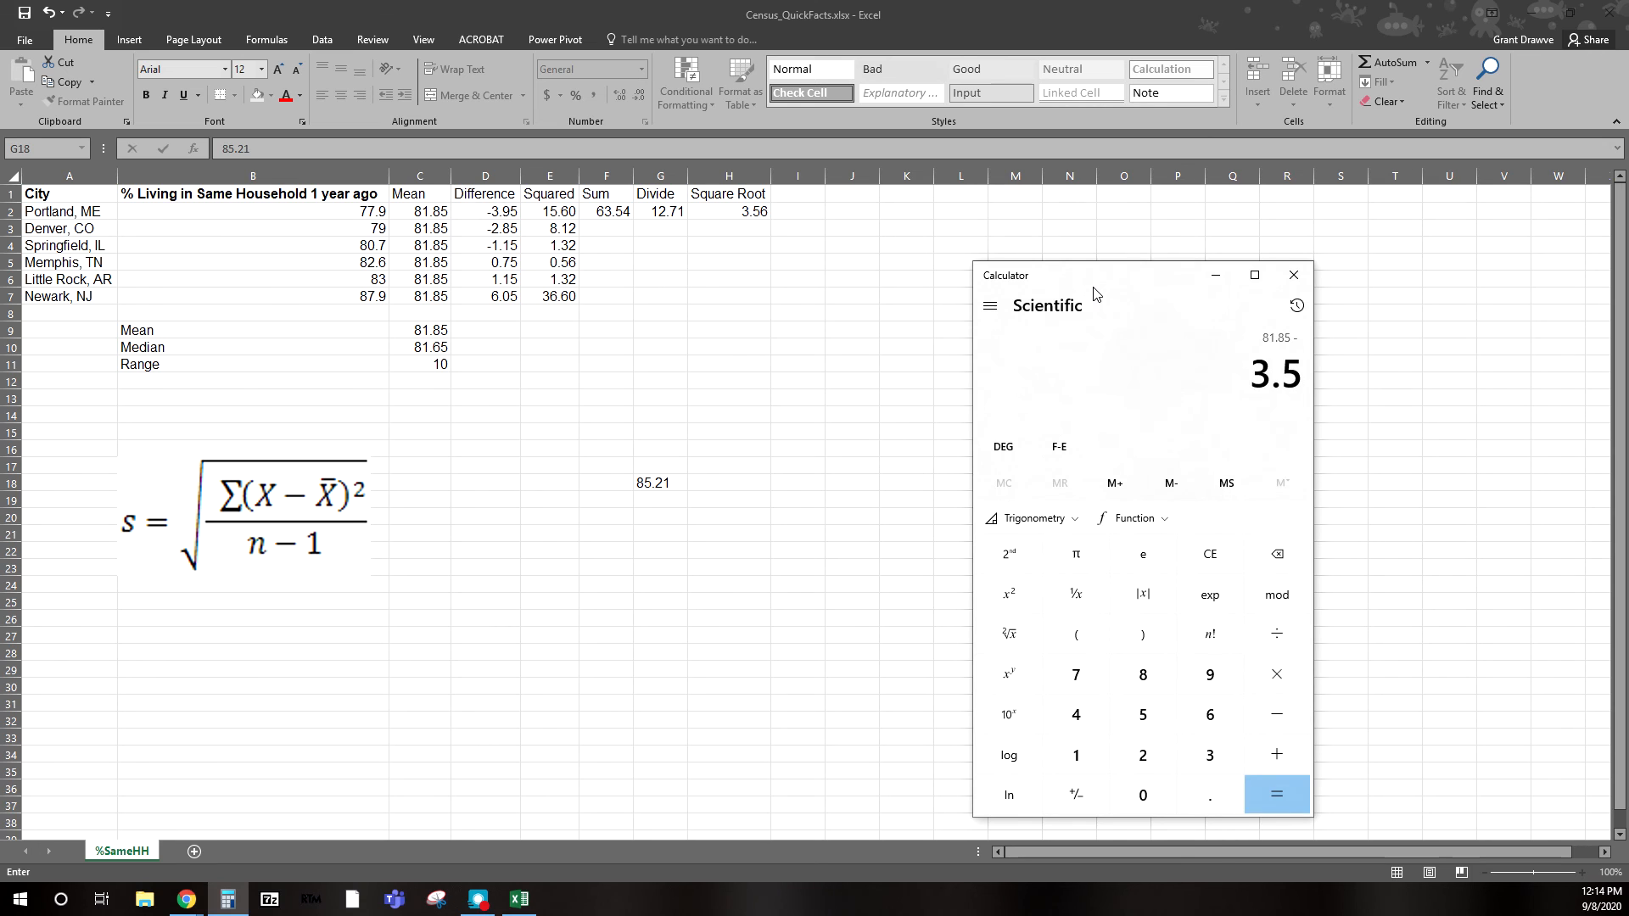
key("Return")
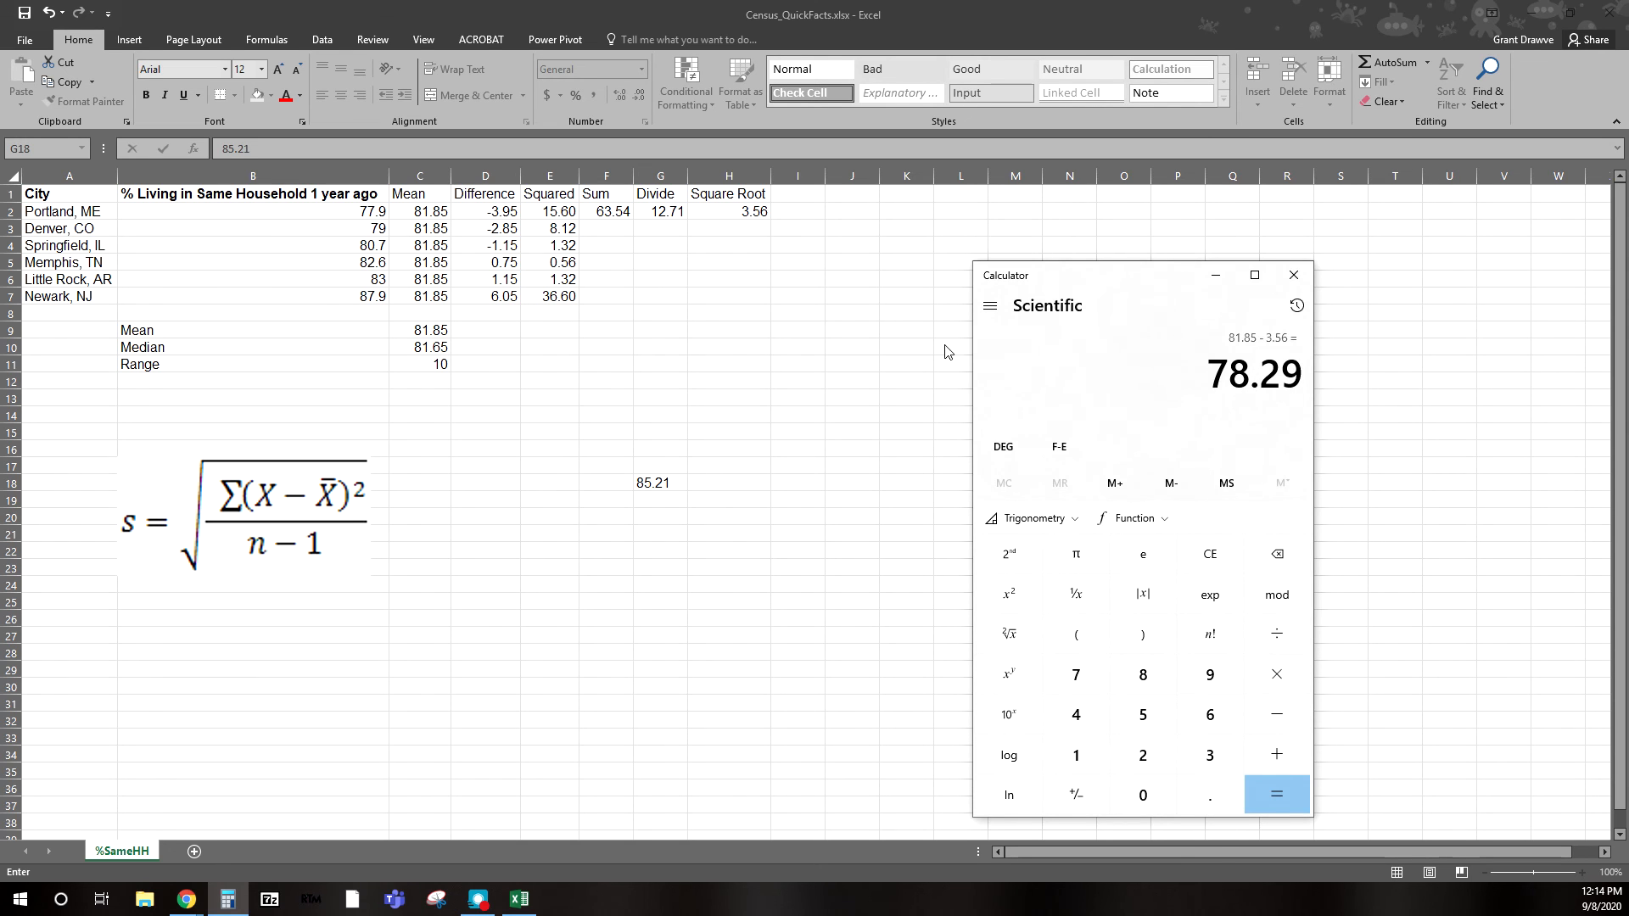
Return to the Excel worksheet and enter 78.29 in cell F18.
left_click(601, 481)
type("78.29")
key("Return")
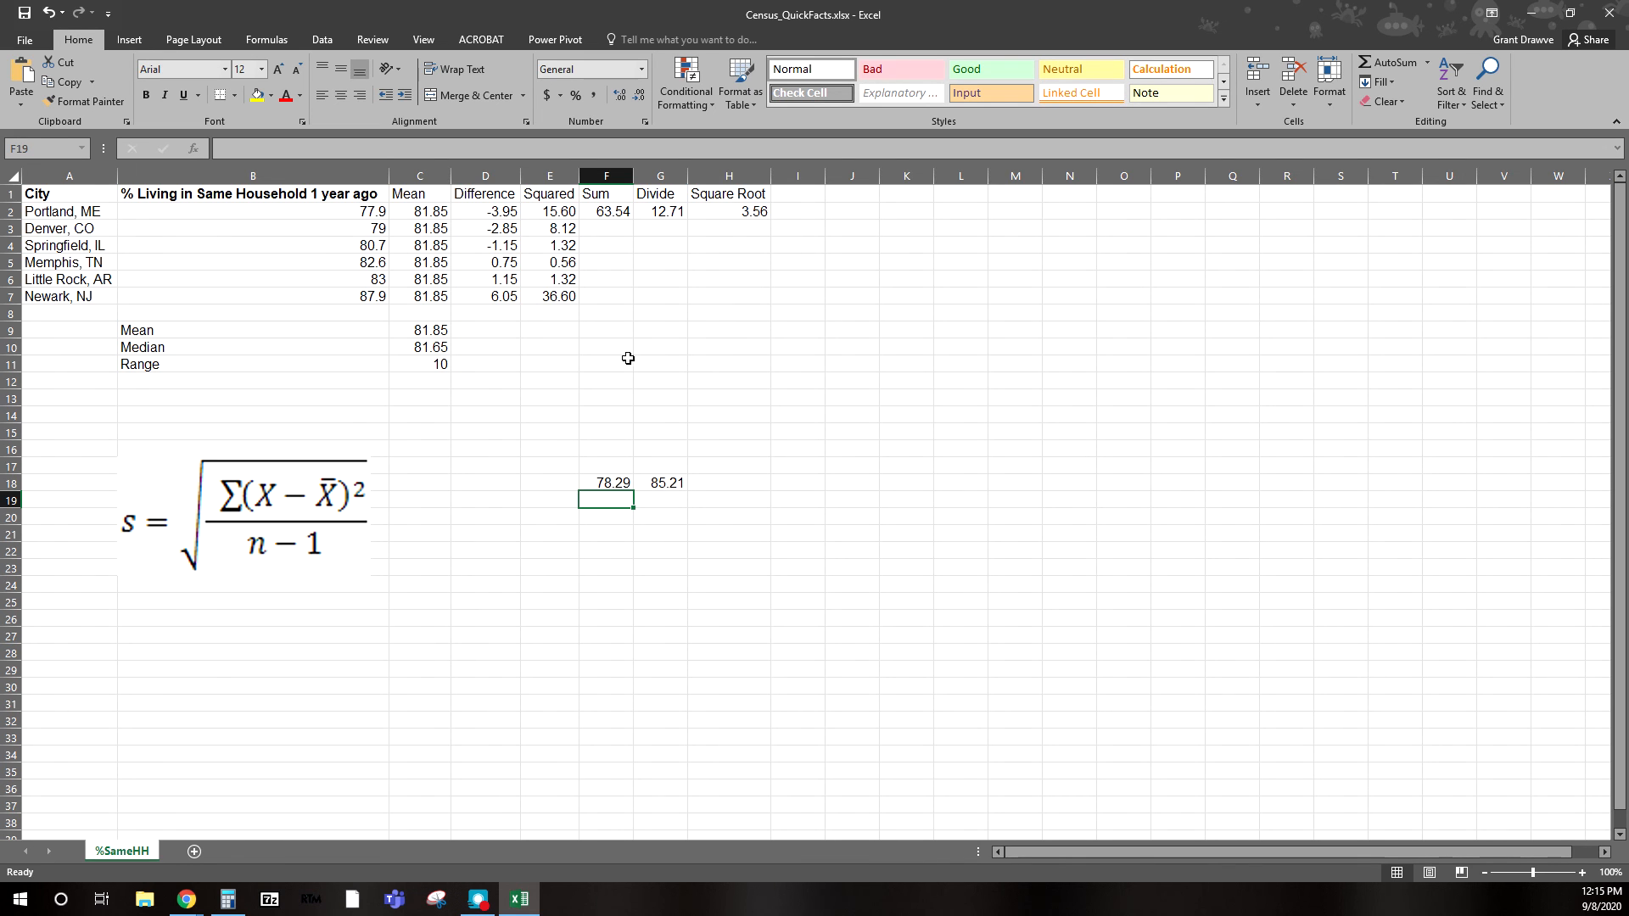
Label B12 standard deviation and calculate it in C12 with =STDEV(B2:B7).
left_click(259, 383)
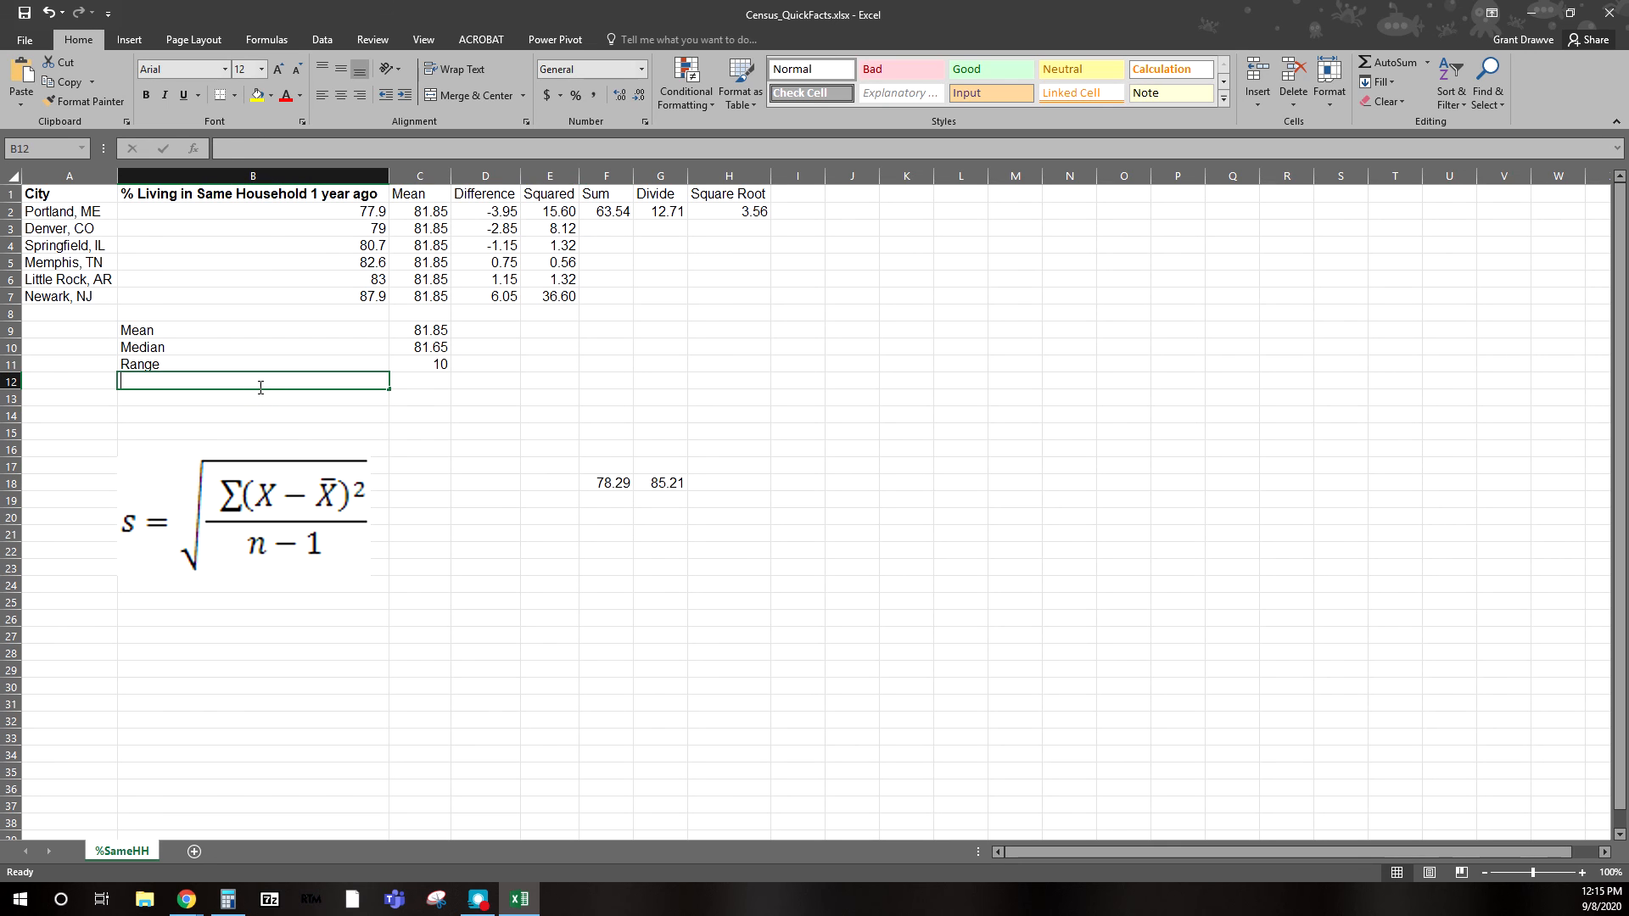
type("standard deviation")
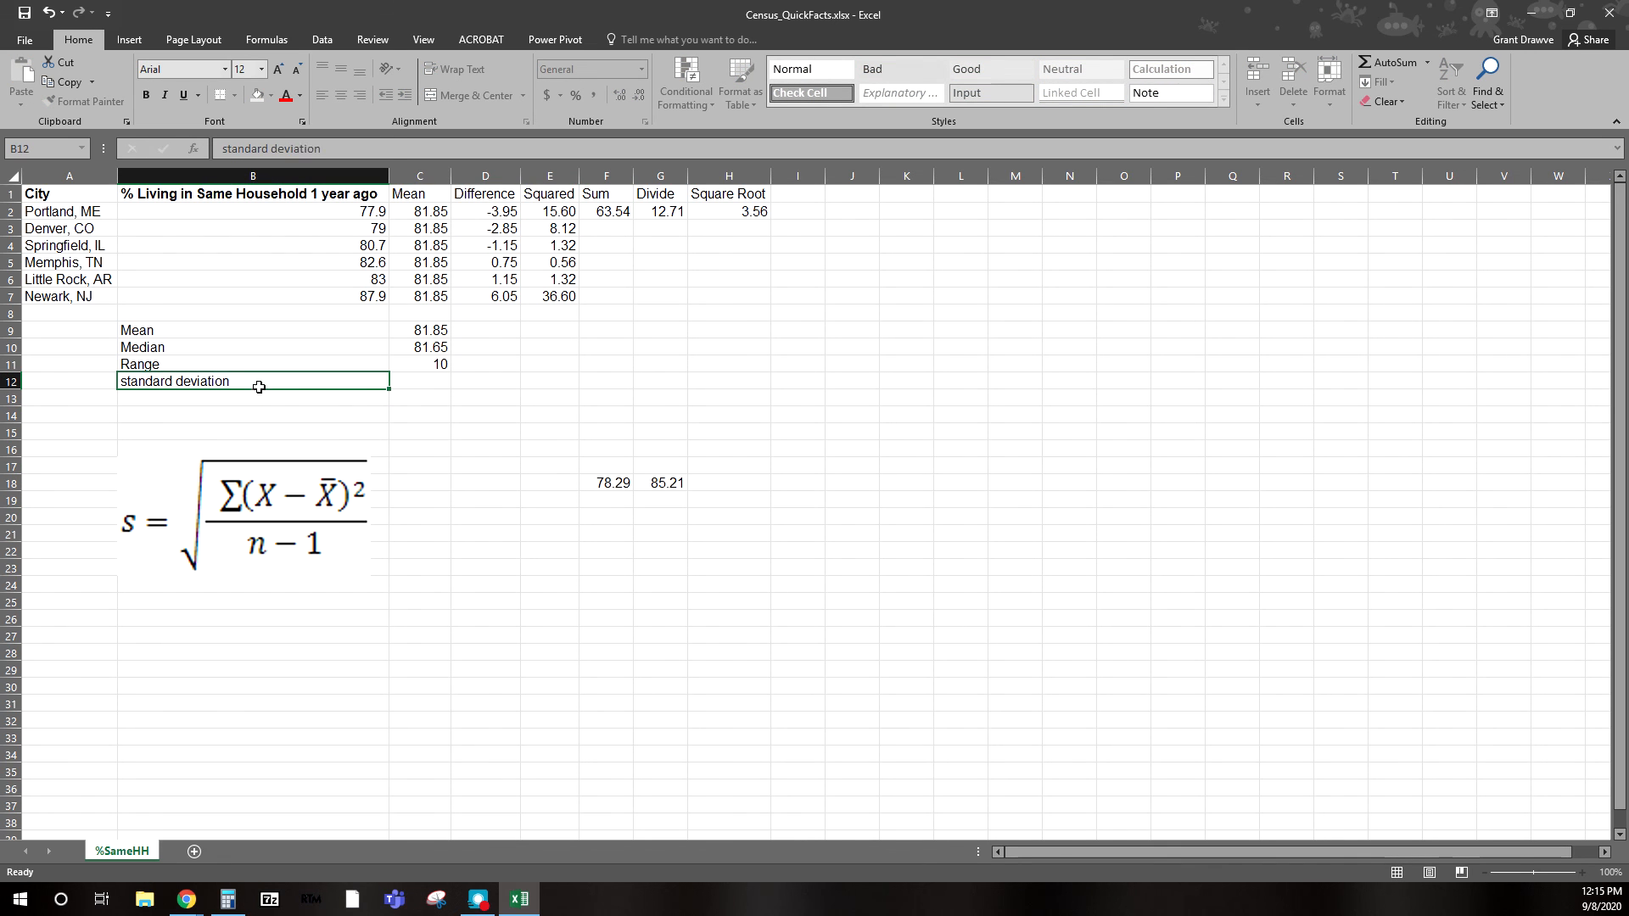
key("Tab")
type("=st")
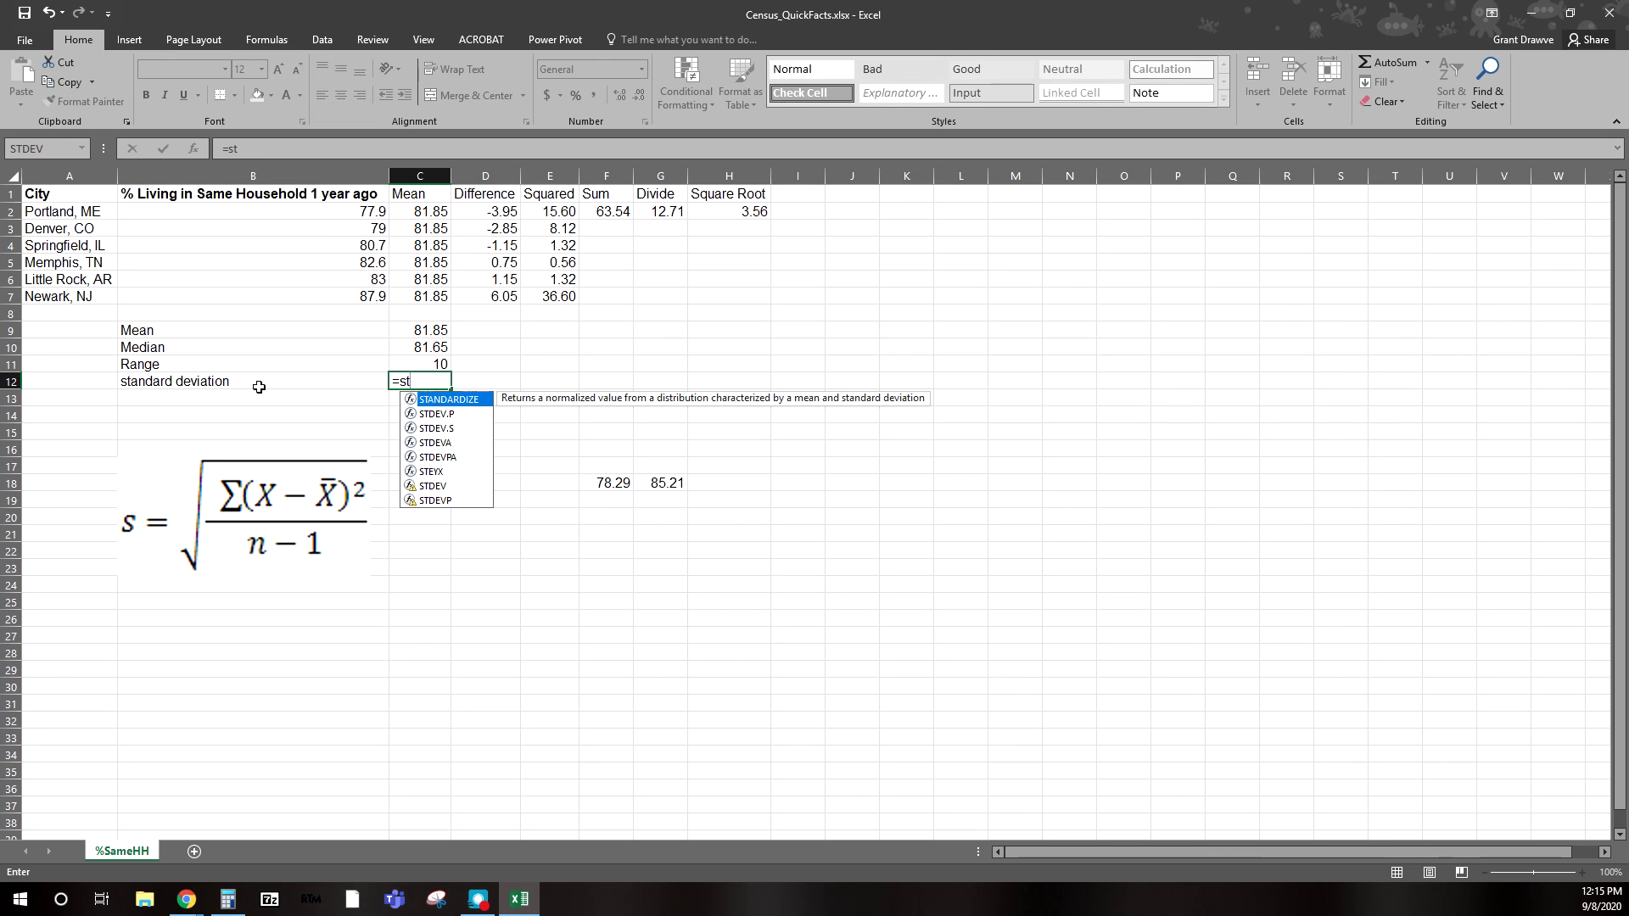
type("dev")
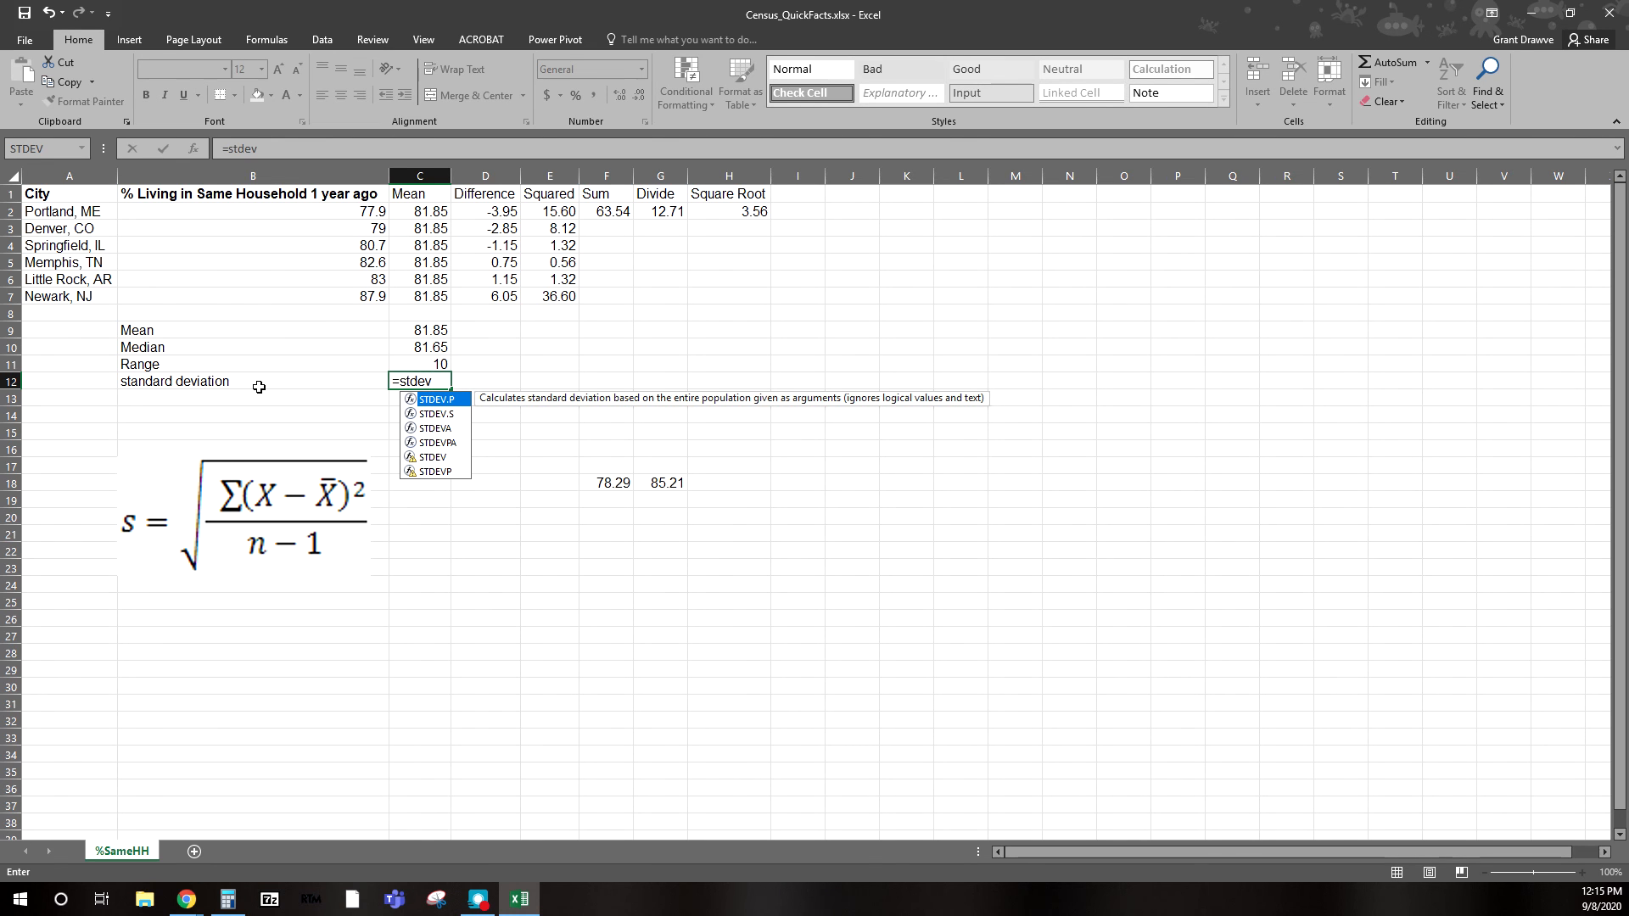
type("(")
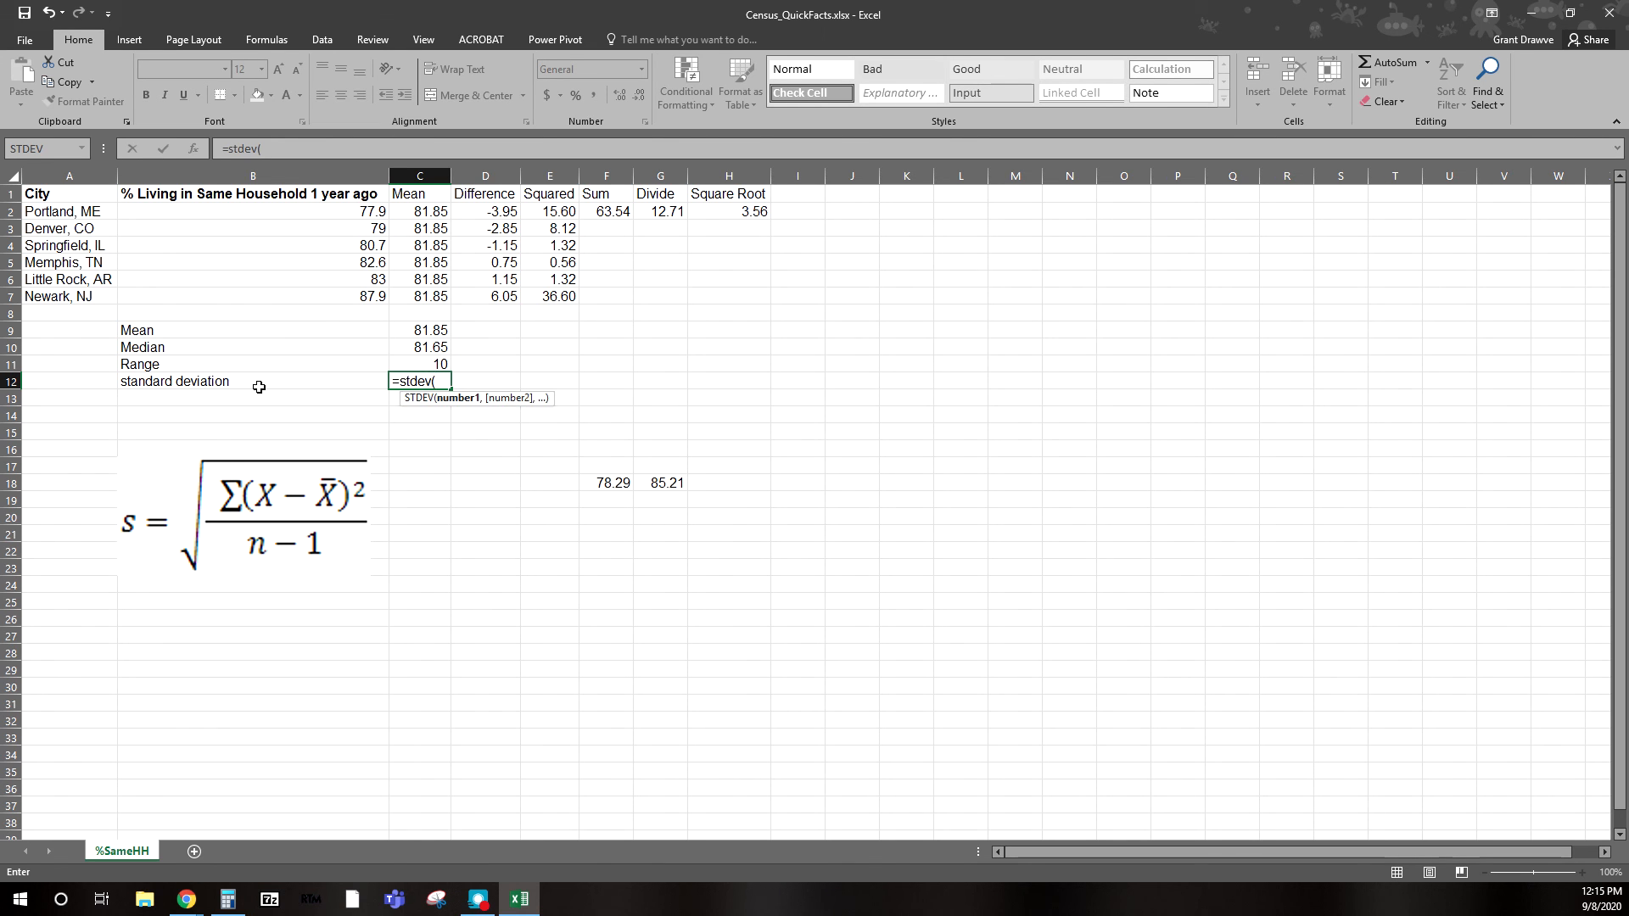
left_click_drag(285, 214, 269, 307)
type(")")
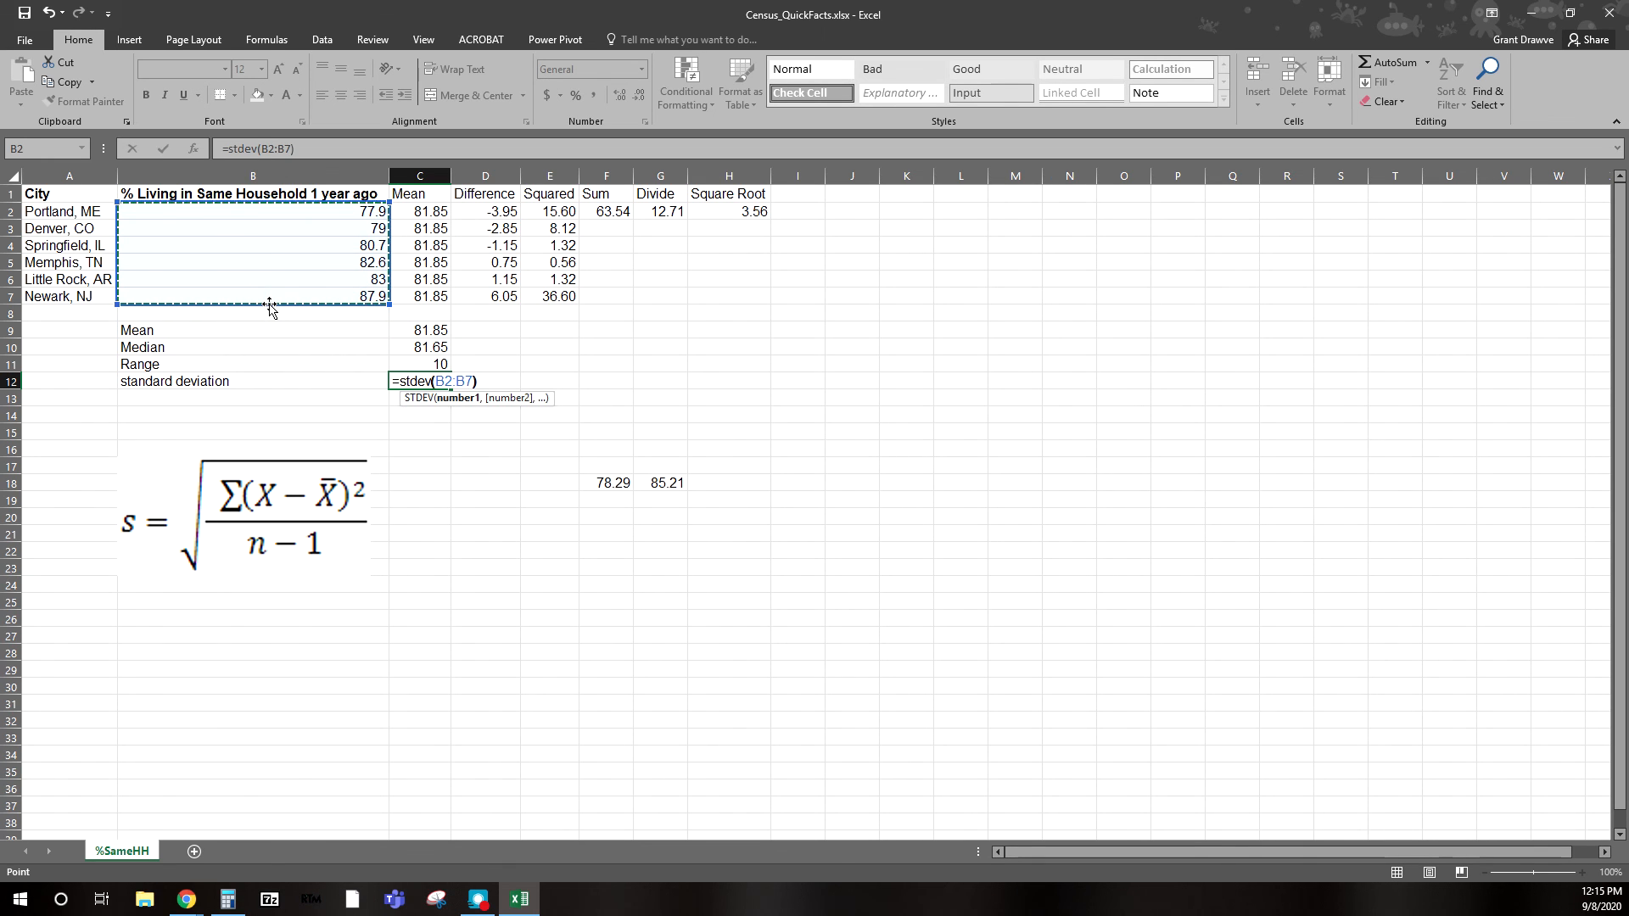
key("Return")
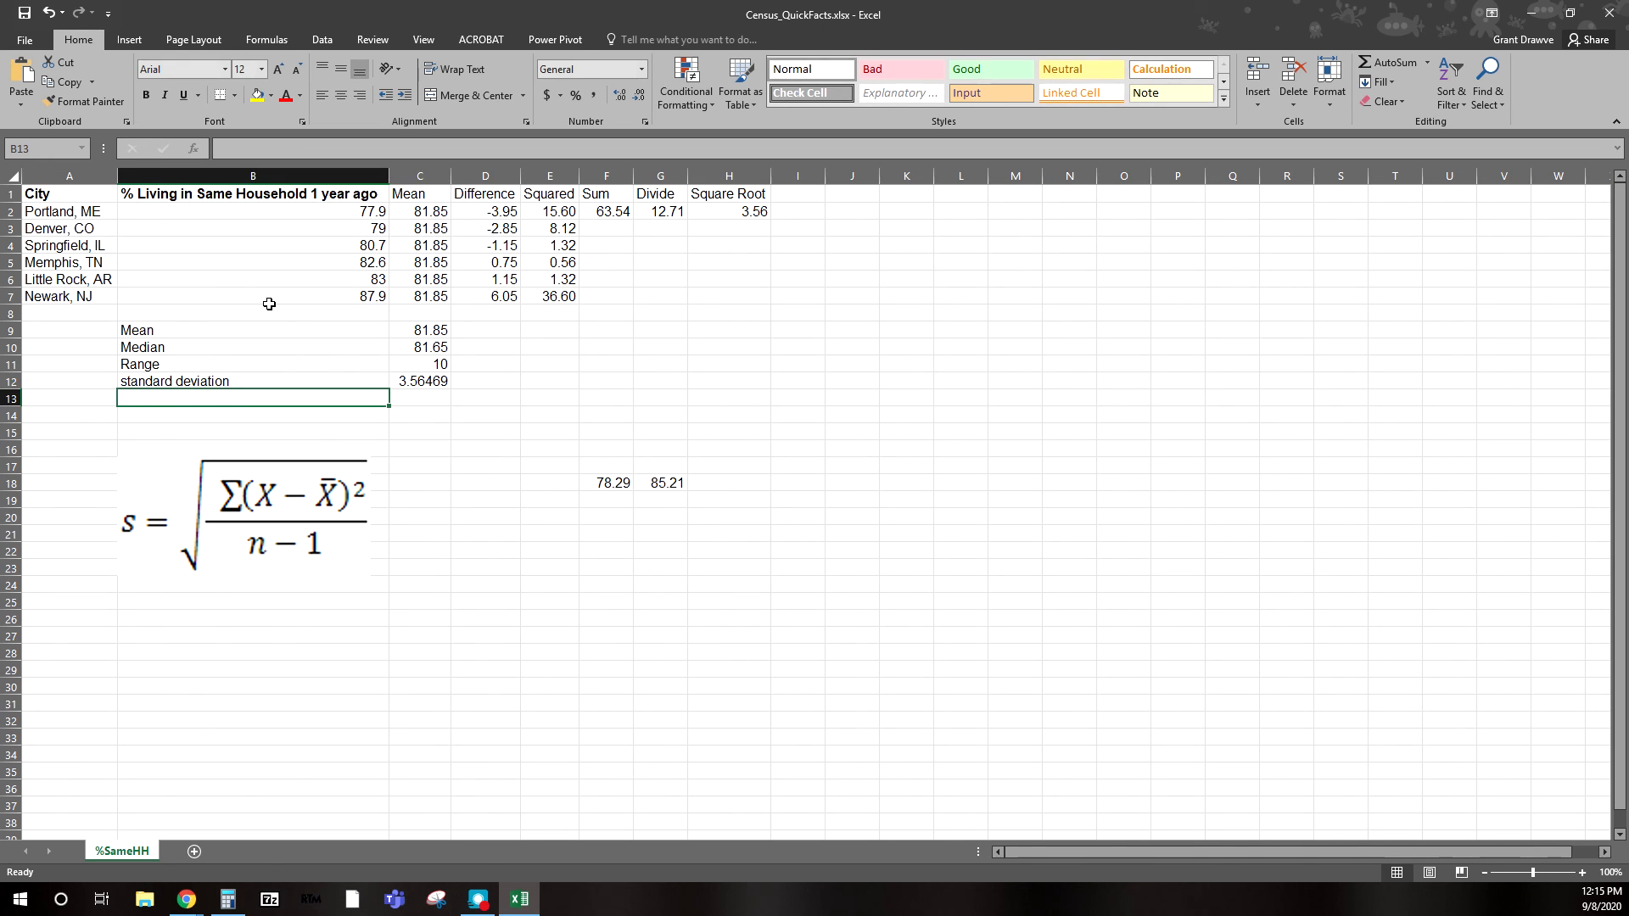
Show the standard deviation in C12 with two decimals, remove its extra indent, and center it in the cell.
left_click(400, 375)
left_click(402, 96)
left_click(403, 96)
left_click(635, 100)
left_click(634, 100)
left_click(634, 100)
left_click(634, 100)
left_click(635, 100)
left_click(635, 100)
left_click(386, 95)
left_click(386, 95)
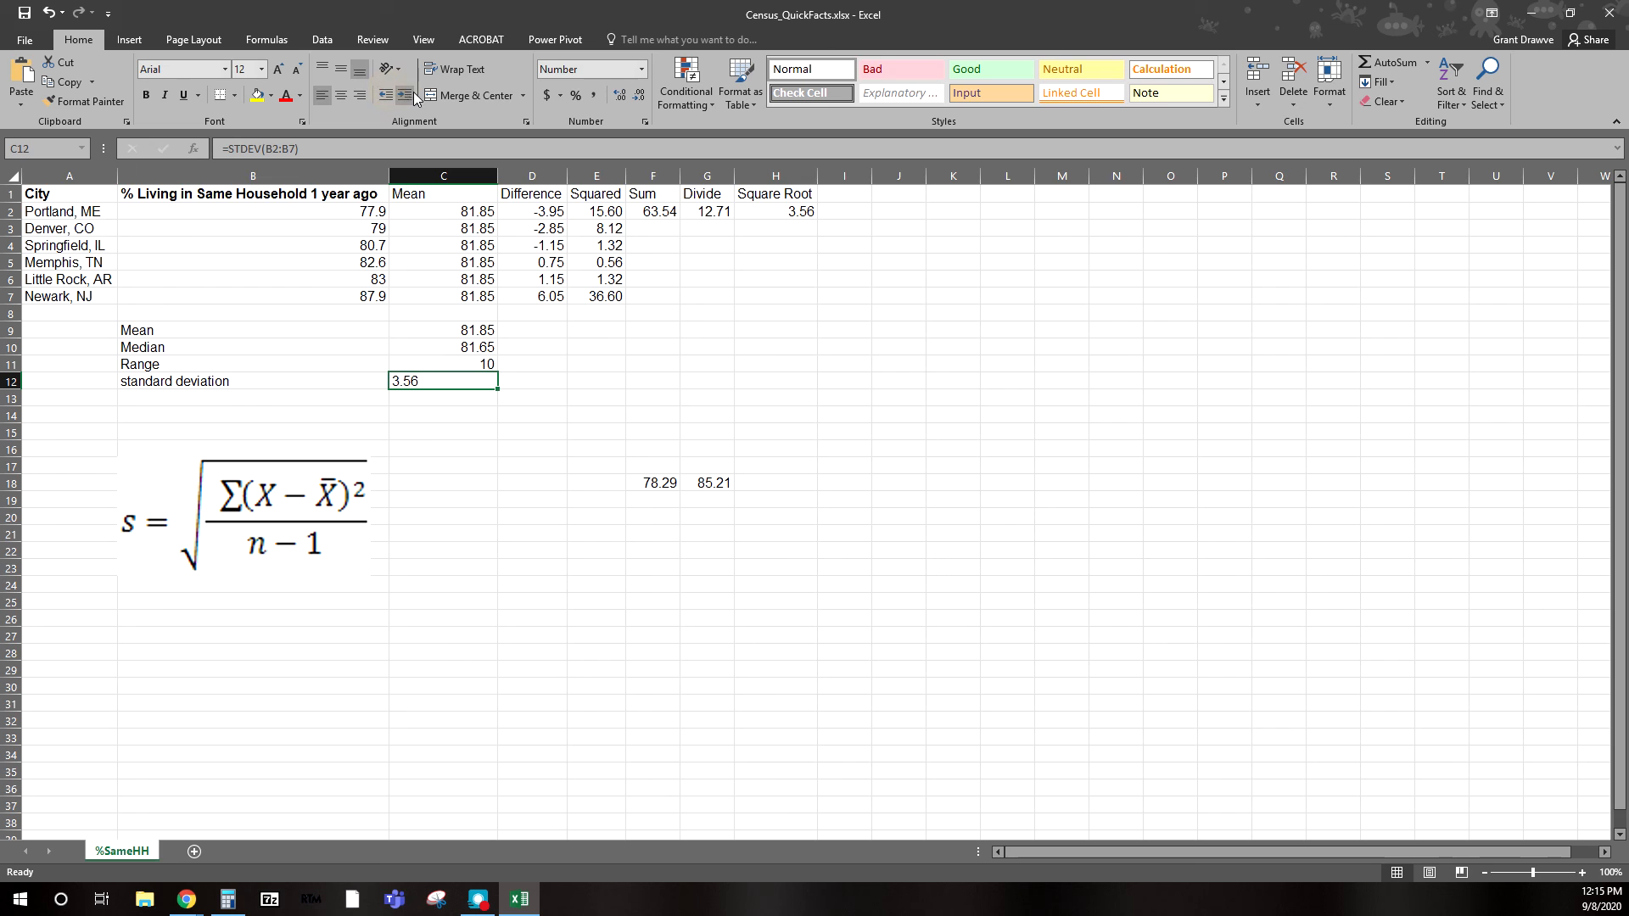
left_click(460, 98)
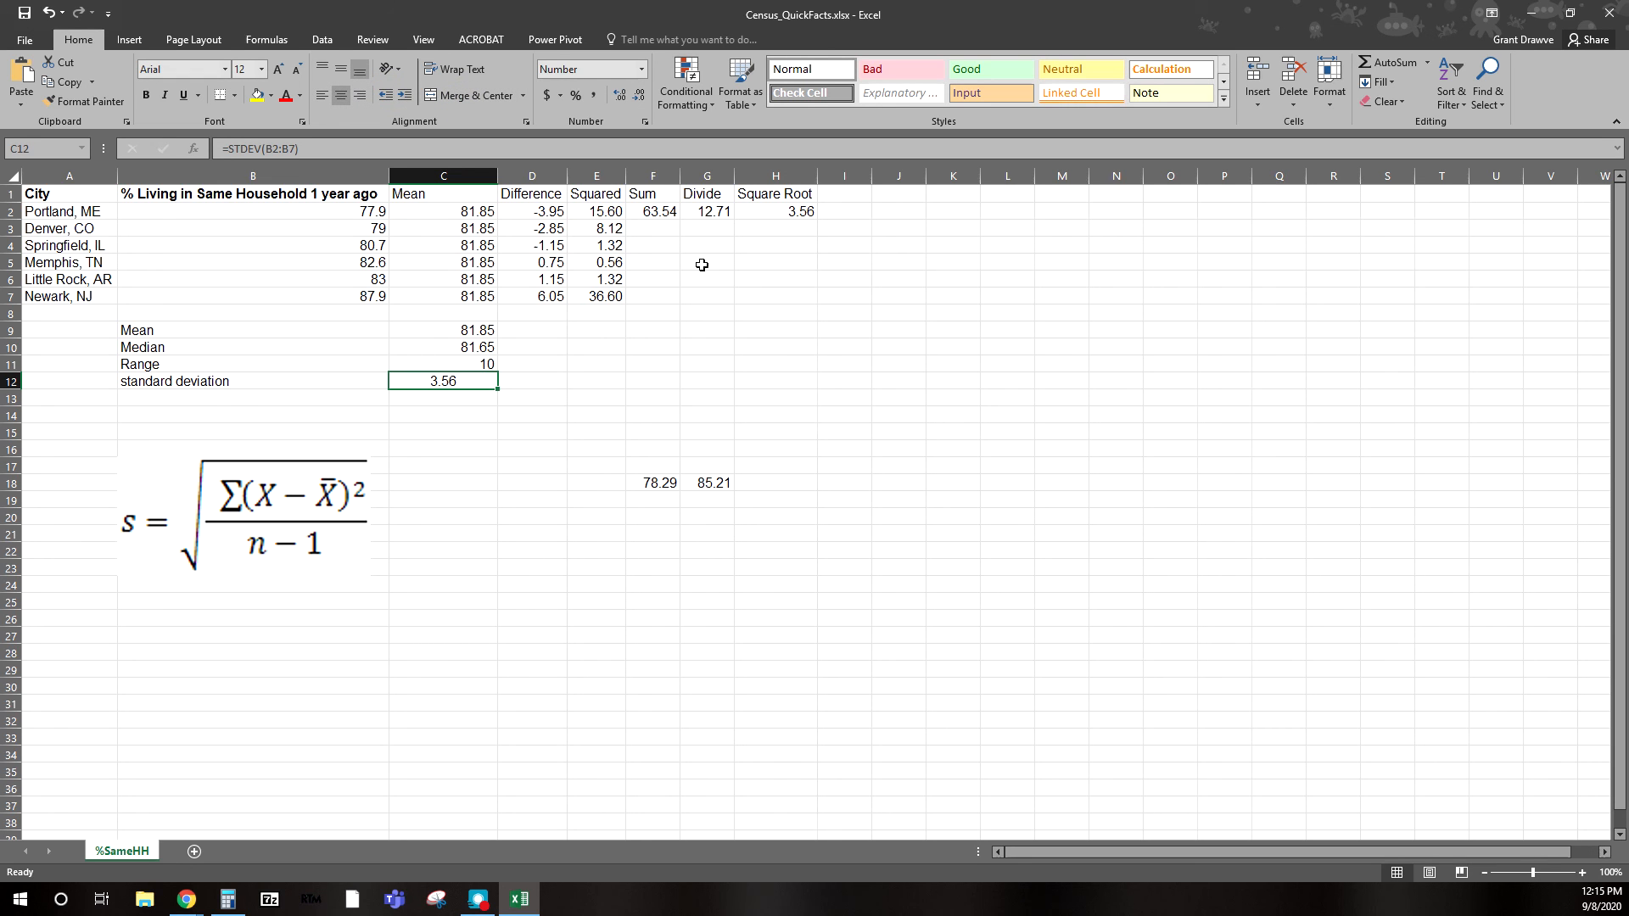